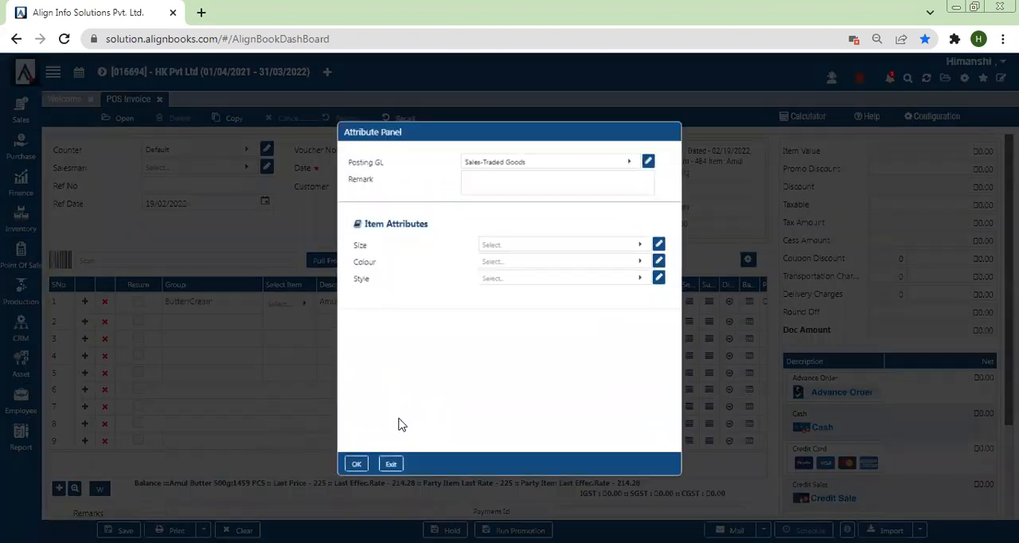
Accept the item attributes unchanged and set the Amul Butter 500g quantity to 3 on the invoice
left_click(342, 475)
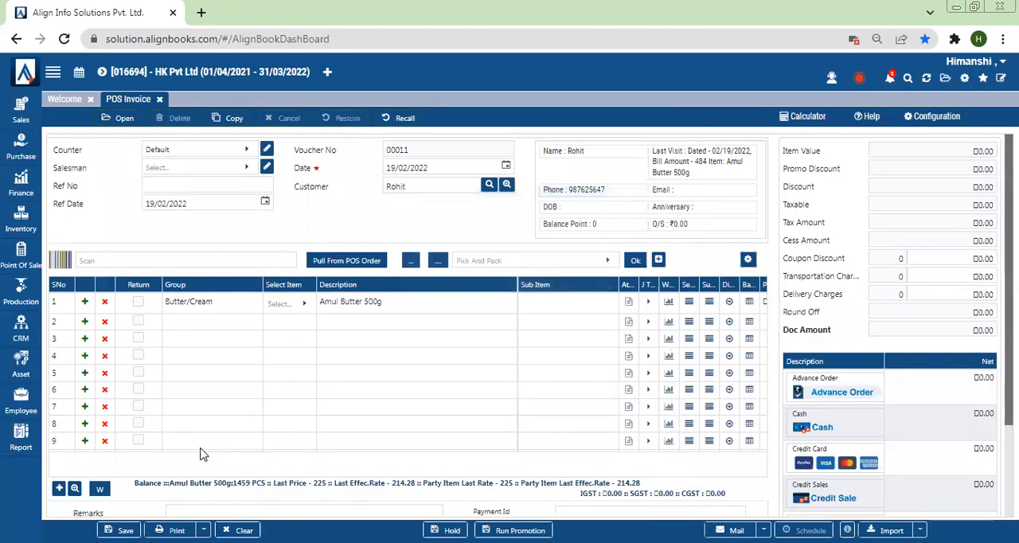
left_click_drag(196, 447, 301, 445)
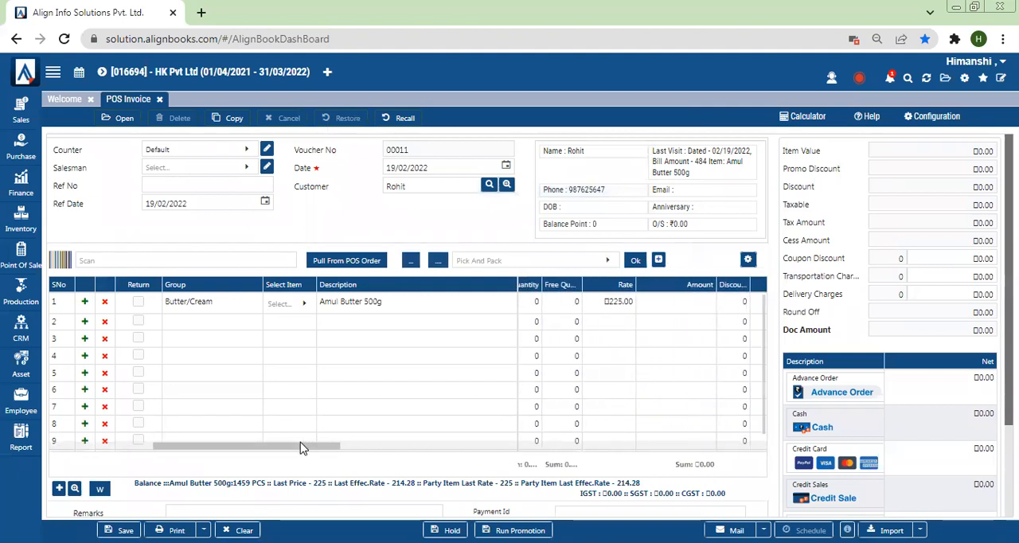
left_click(532, 303)
type("3")
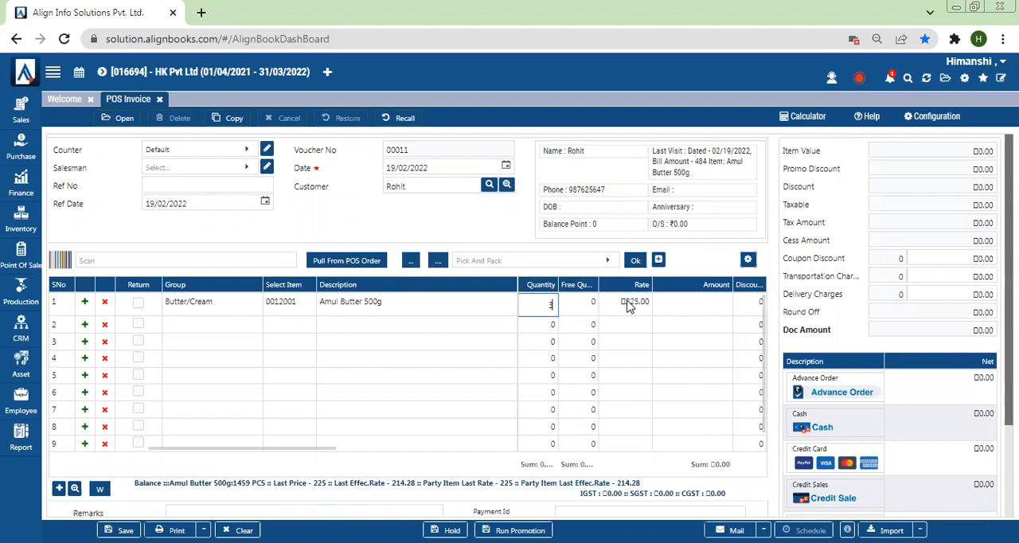
left_click(683, 305)
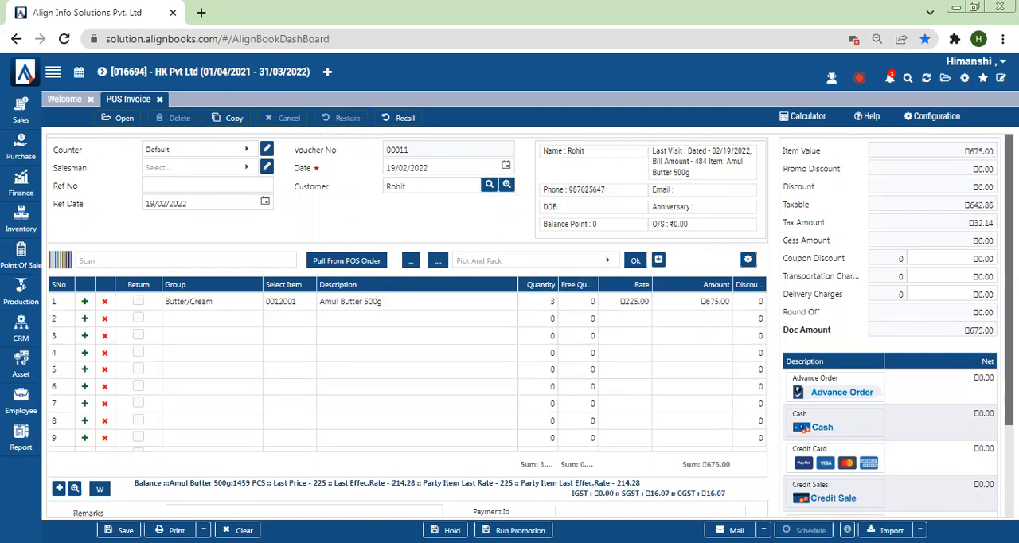
Record a cash tender of 100 given by the customer as part payment of the invoice
scroll(531, 326, "down", 1)
scroll(530, 325, "up", 1)
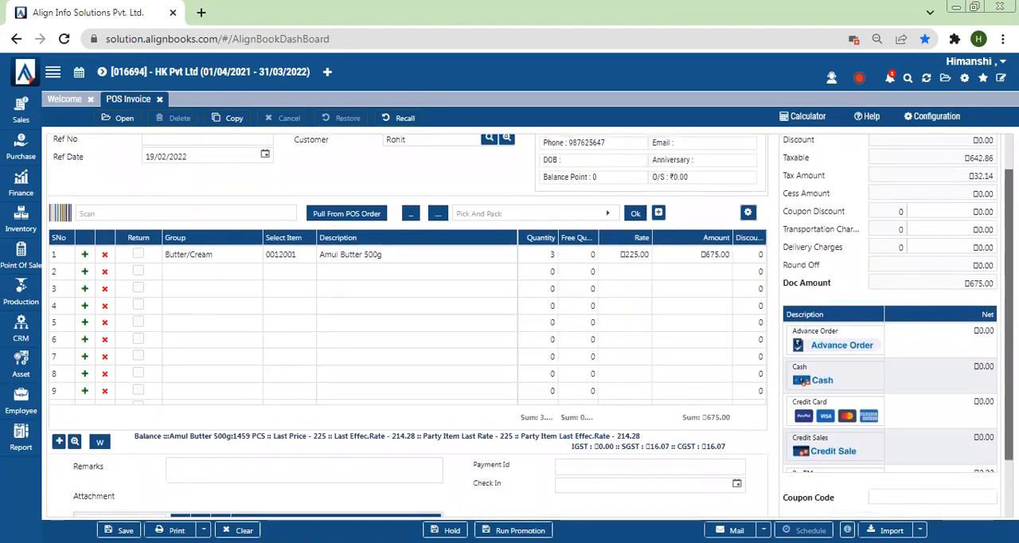
left_click(922, 378)
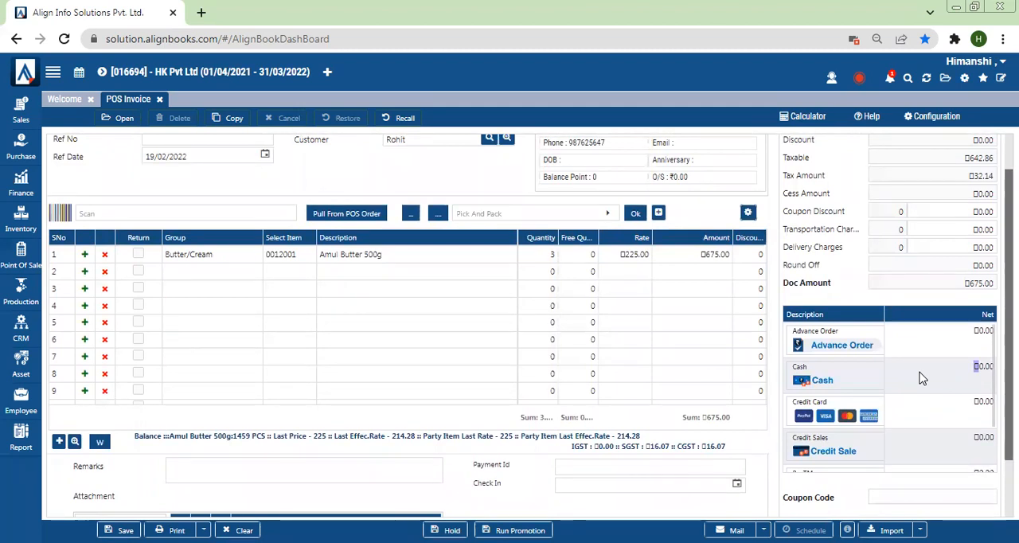
left_click(802, 381)
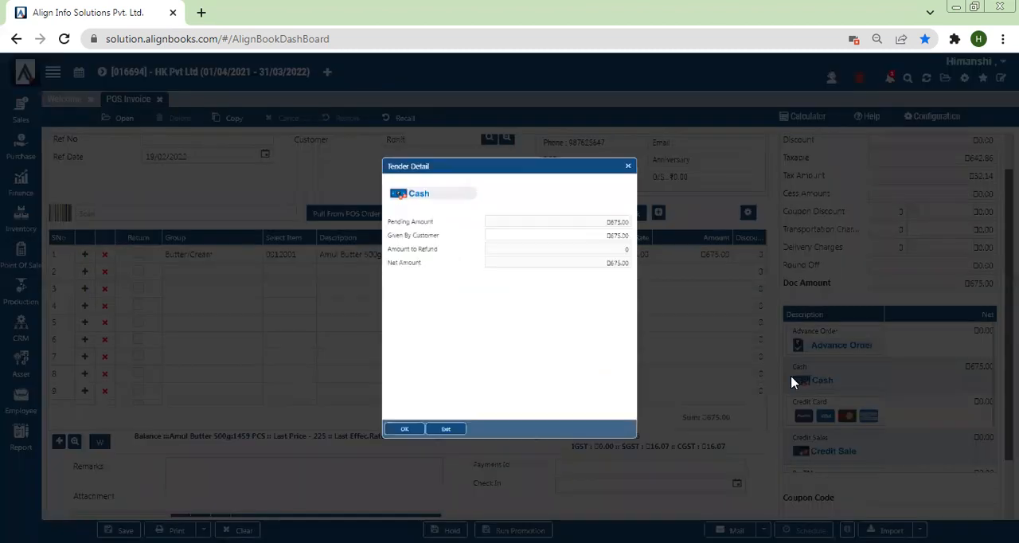
left_click(557, 219)
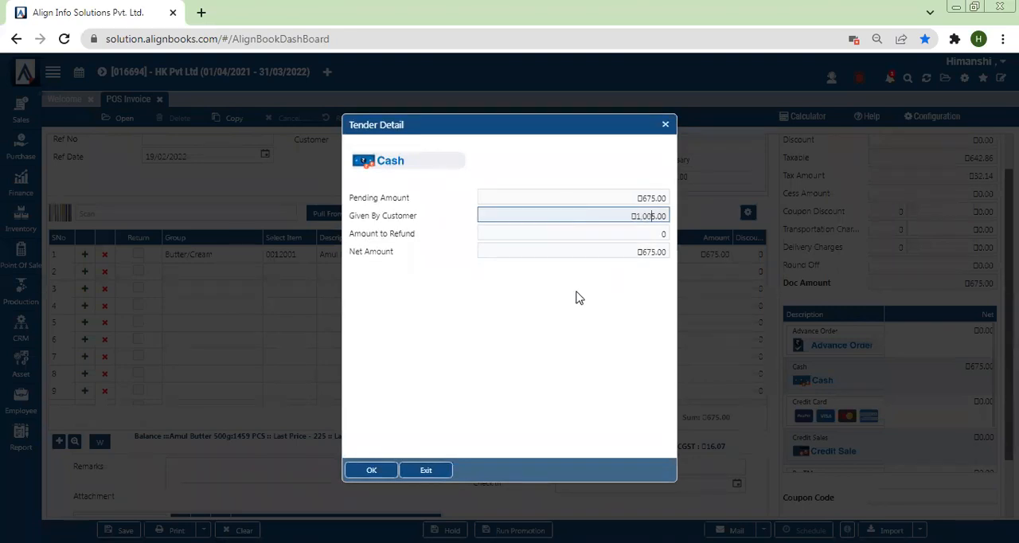
left_click(370, 471)
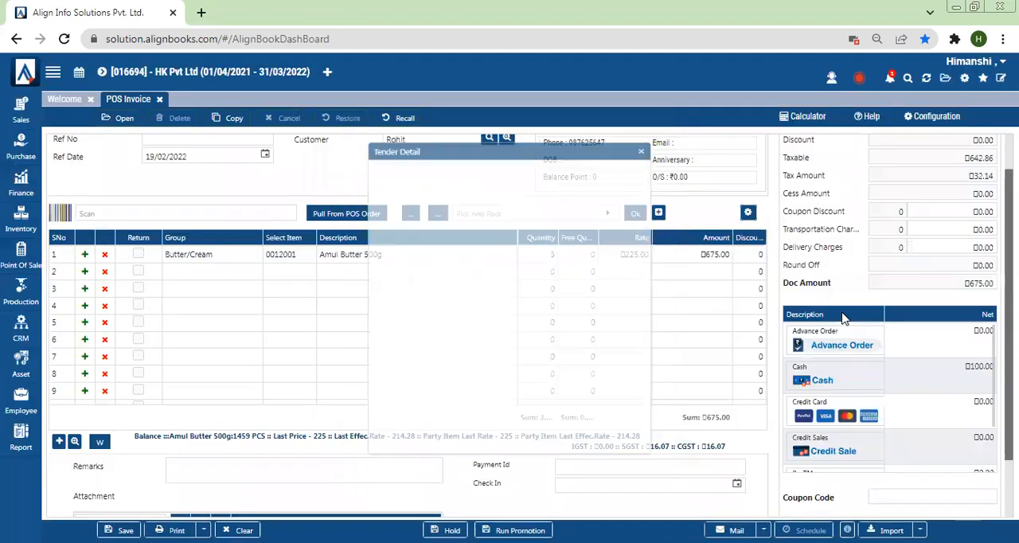
Assign the remaining 575 to the Credit Sale tender and save the POS invoice
left_click(810, 446)
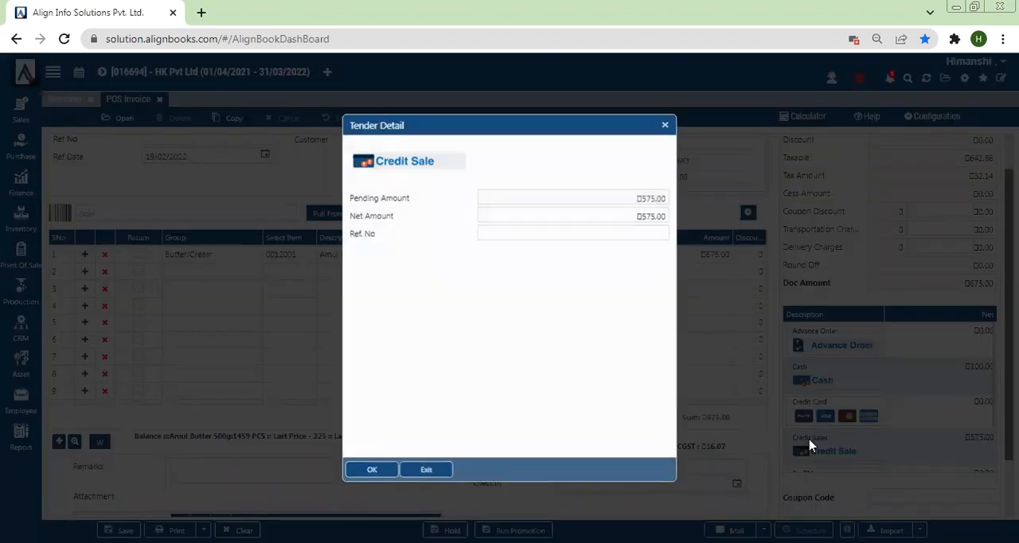
left_click(375, 473)
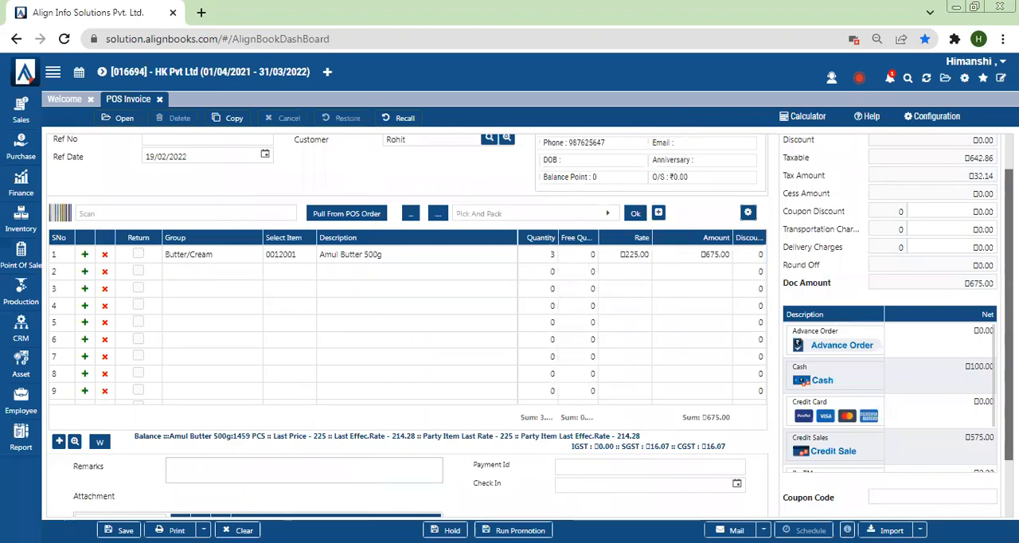
left_click(120, 530)
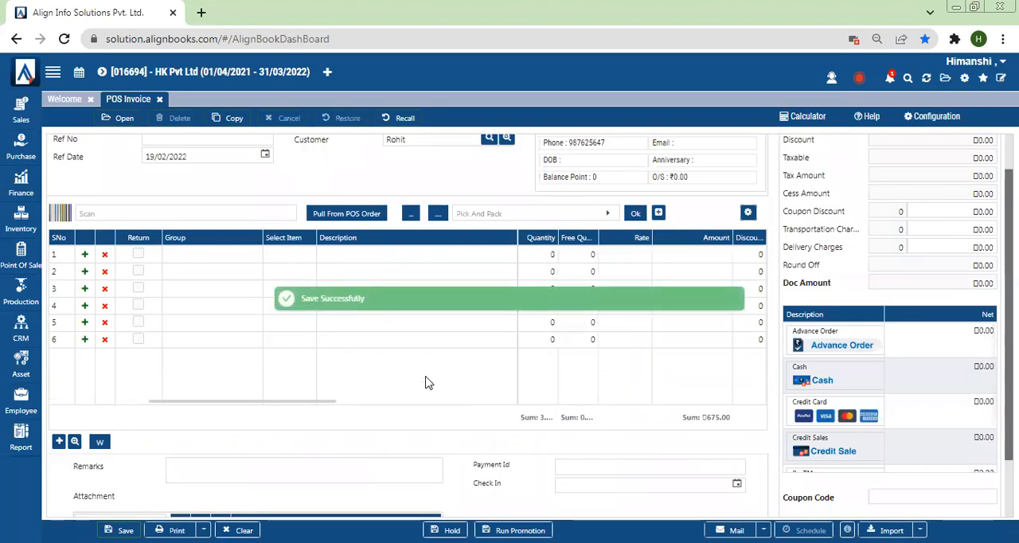
Open the Party Trial report from the Point of Sales group in the full reports list
left_click(30, 437)
left_click(51, 436)
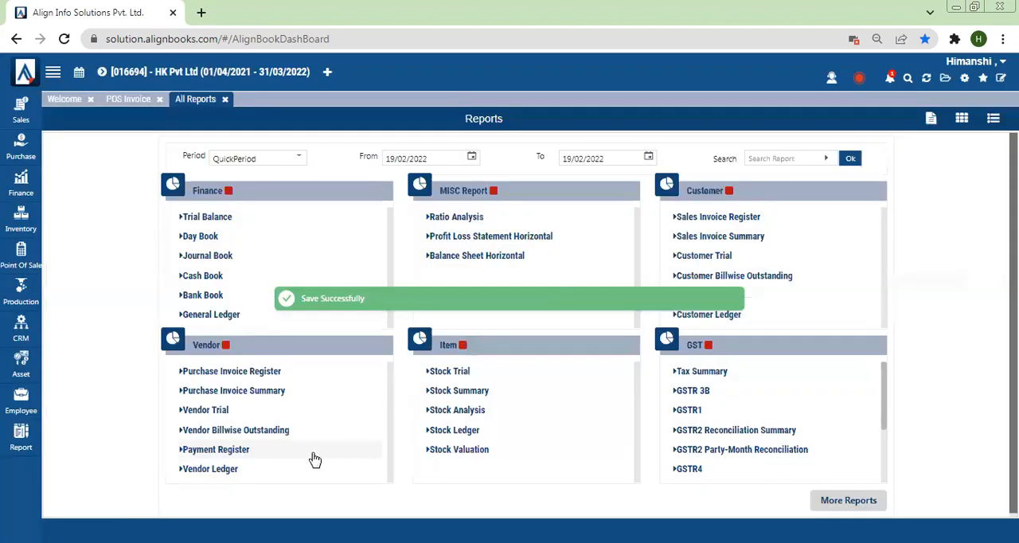
left_click(848, 500)
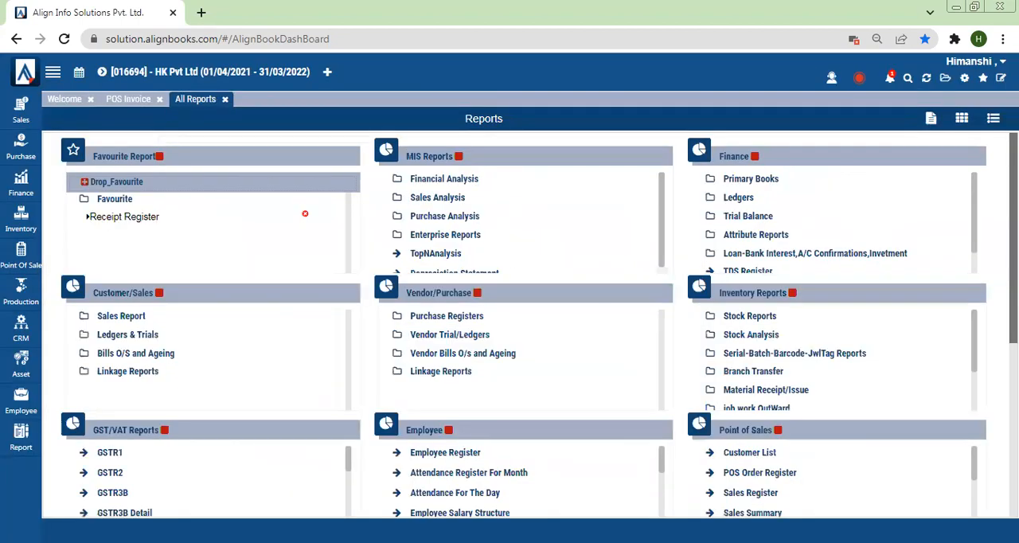
scroll(530, 325, "down", 3)
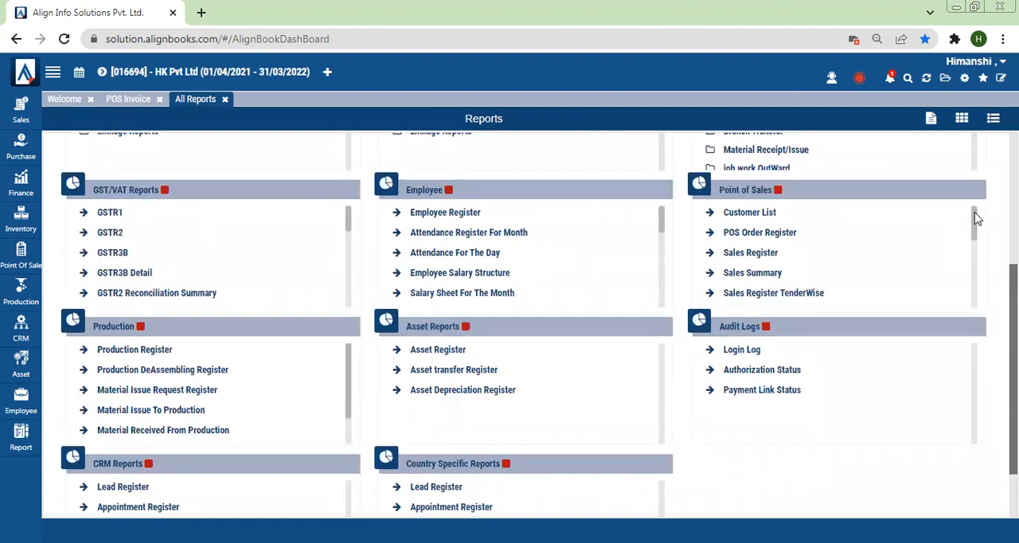
left_click_drag(977, 220, 975, 235)
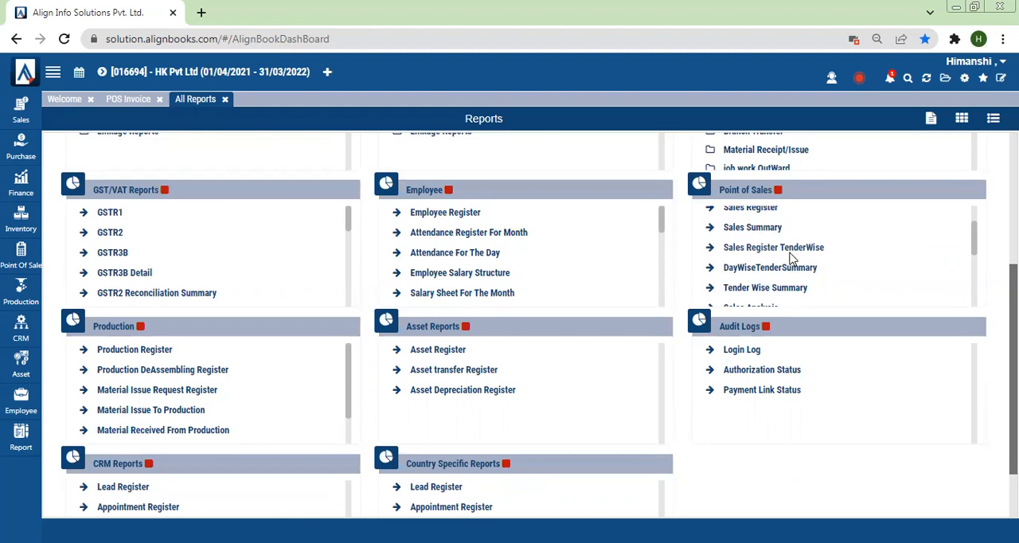
left_click_drag(975, 234, 976, 243)
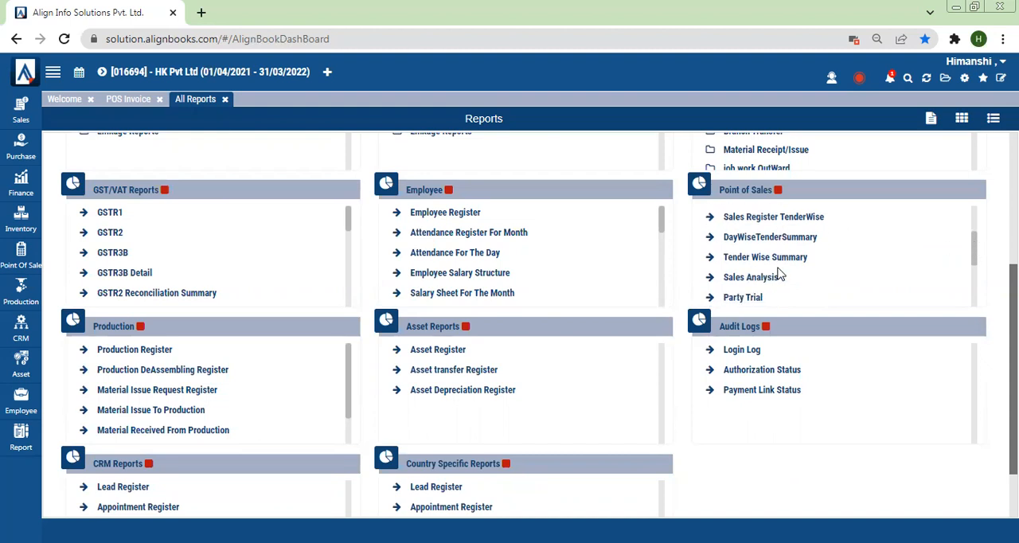
left_click(734, 302)
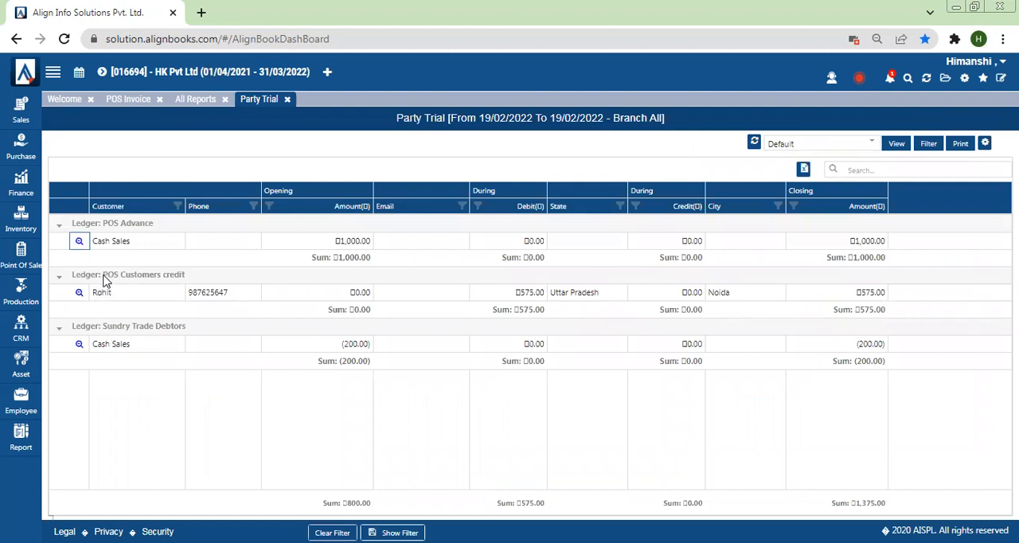
Examine the customer's debit and closing amounts under the POS Customers credit ledger
left_click_drag(140, 285, 199, 285)
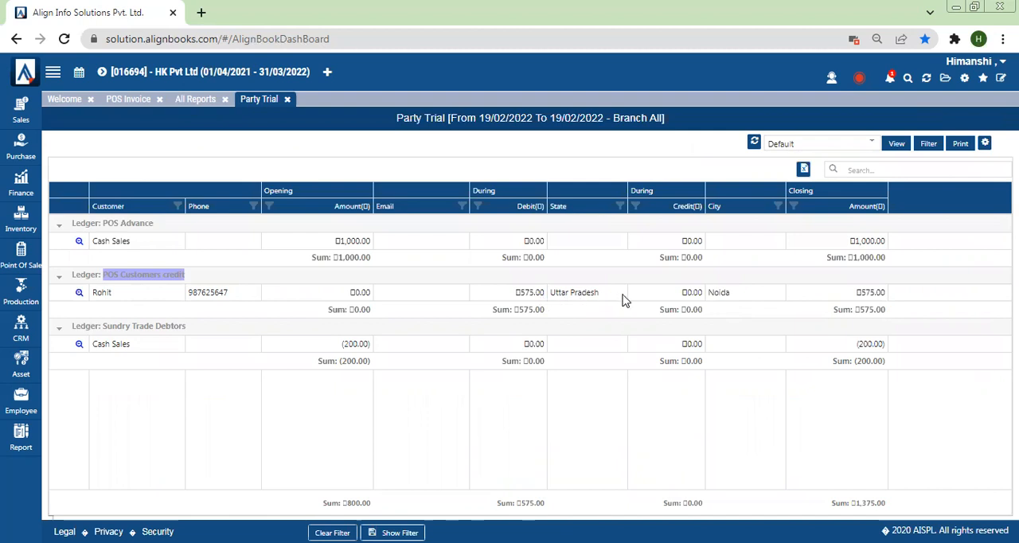
left_click_drag(510, 293, 557, 295)
double_click(870, 292)
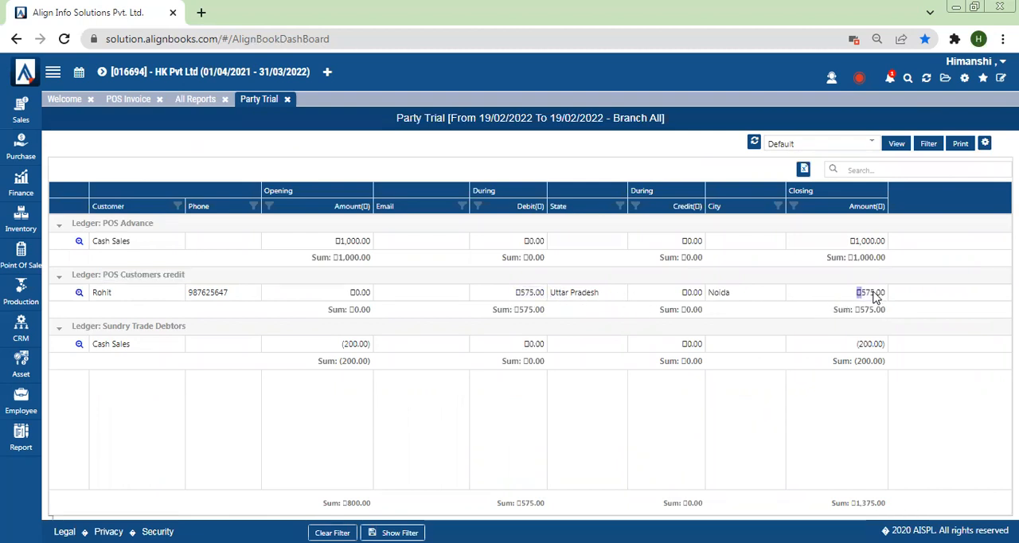
left_click(820, 148)
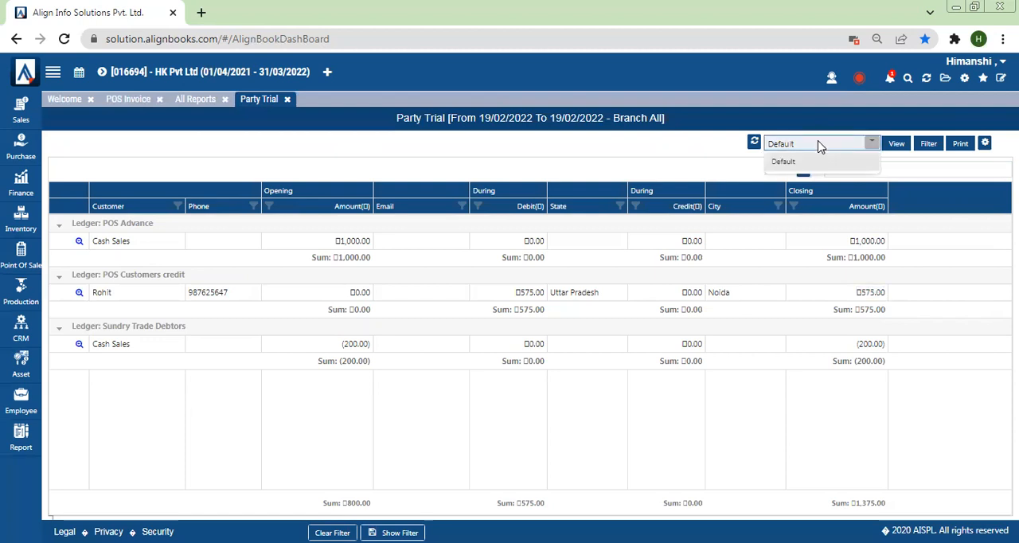
left_click(908, 276)
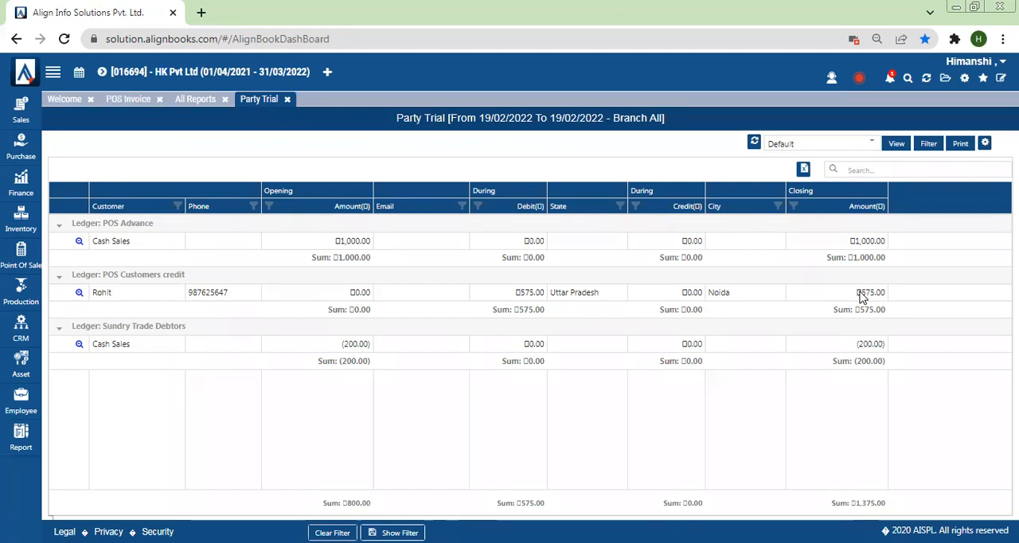
Start a Customer Receipt Payment against the Credit Sales tender and select the customer from the credit invoice
left_click(12, 254)
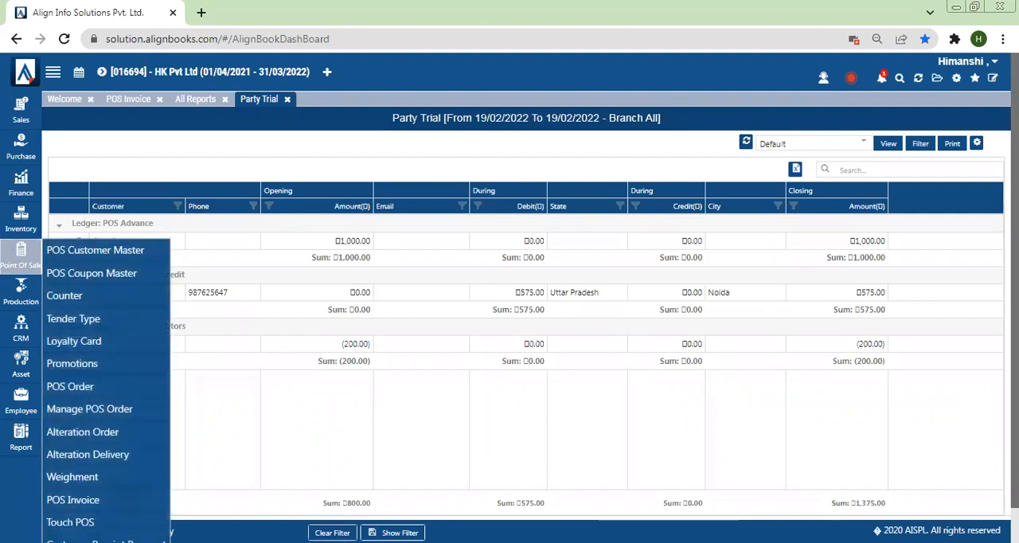
key("ctrl+minus")
left_click(77, 497)
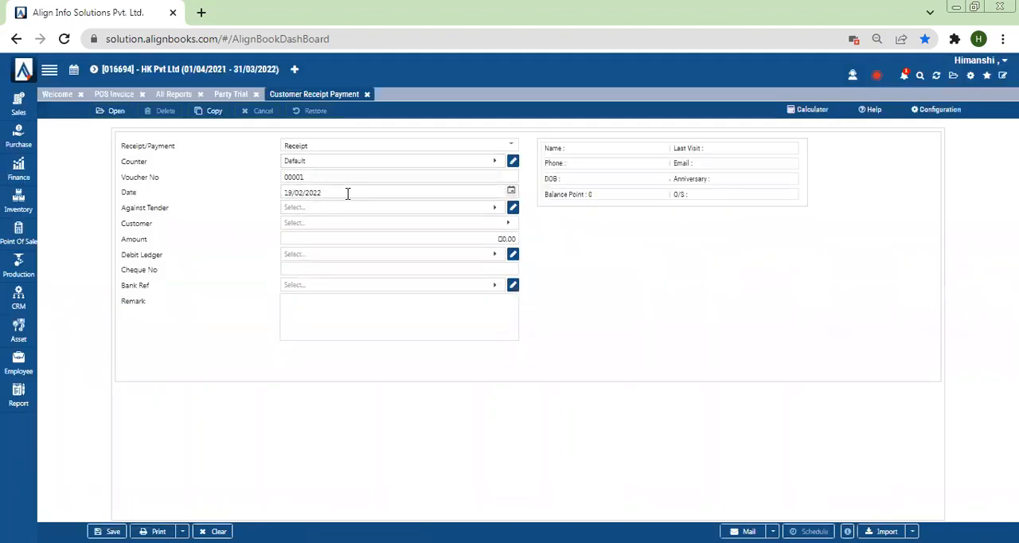
left_click(326, 212)
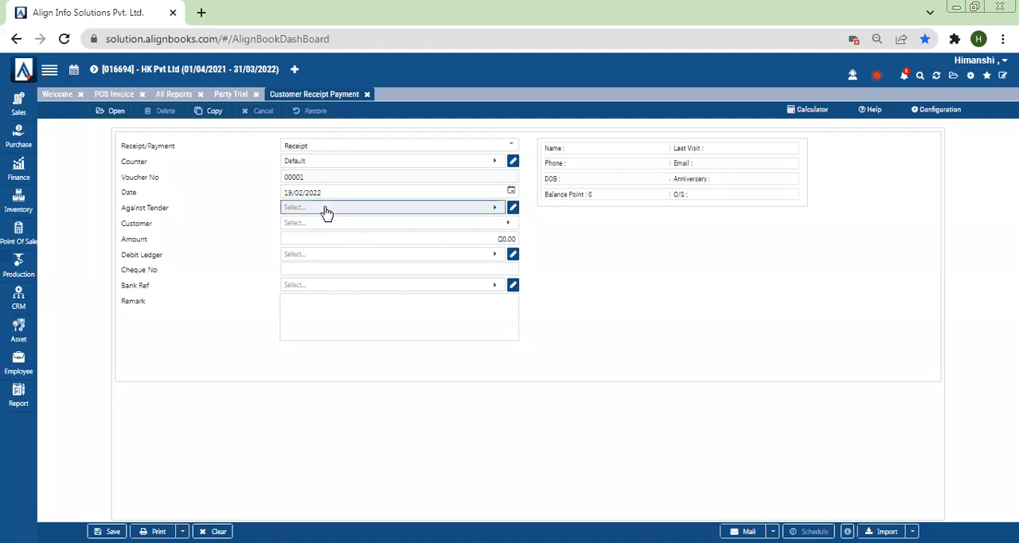
left_click(342, 288)
left_click(296, 225)
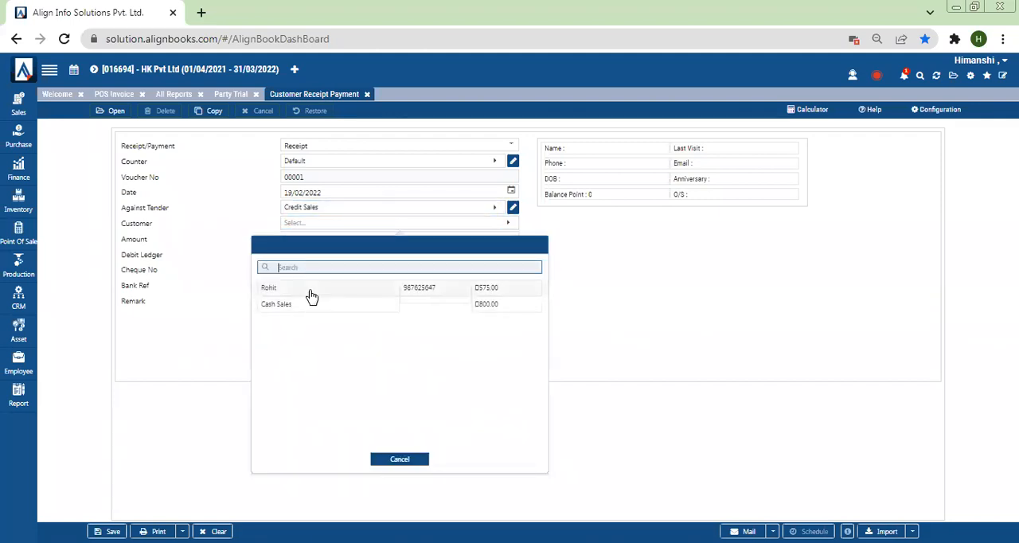
left_click(312, 291)
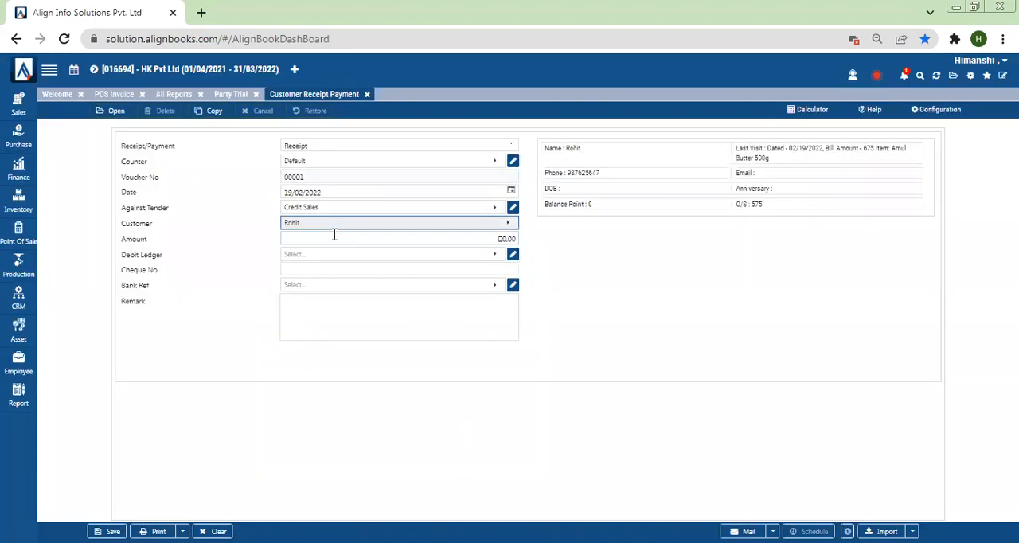
Set the receipt amount to 500 with HDFC as the debit ledger, and save the receipt
left_click(335, 234)
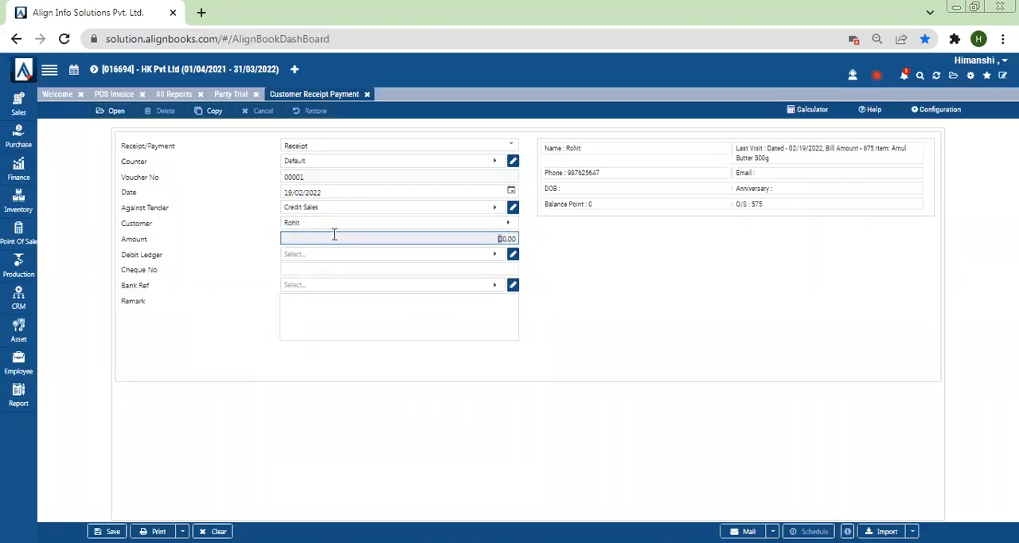
type("50")
left_click(555, 252)
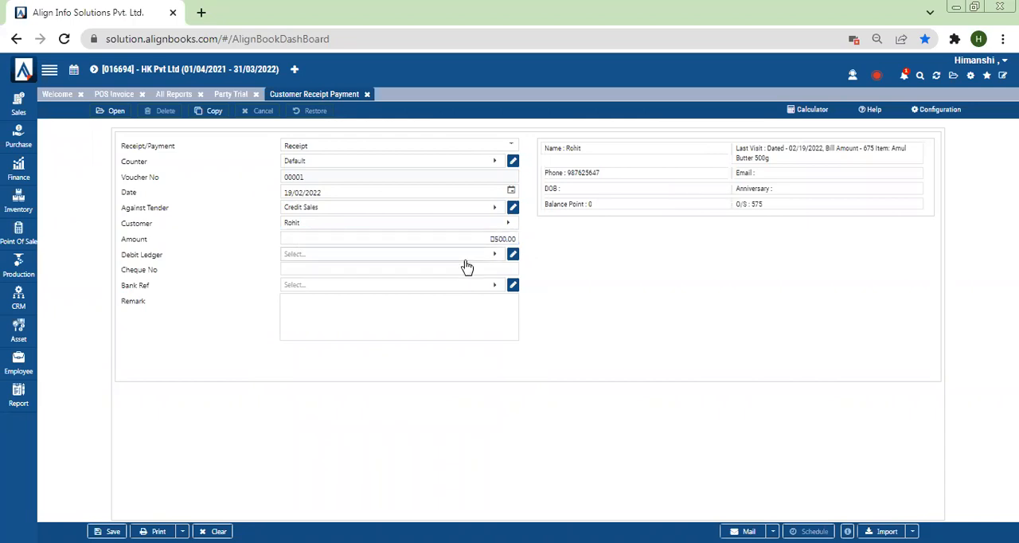
left_click(341, 256)
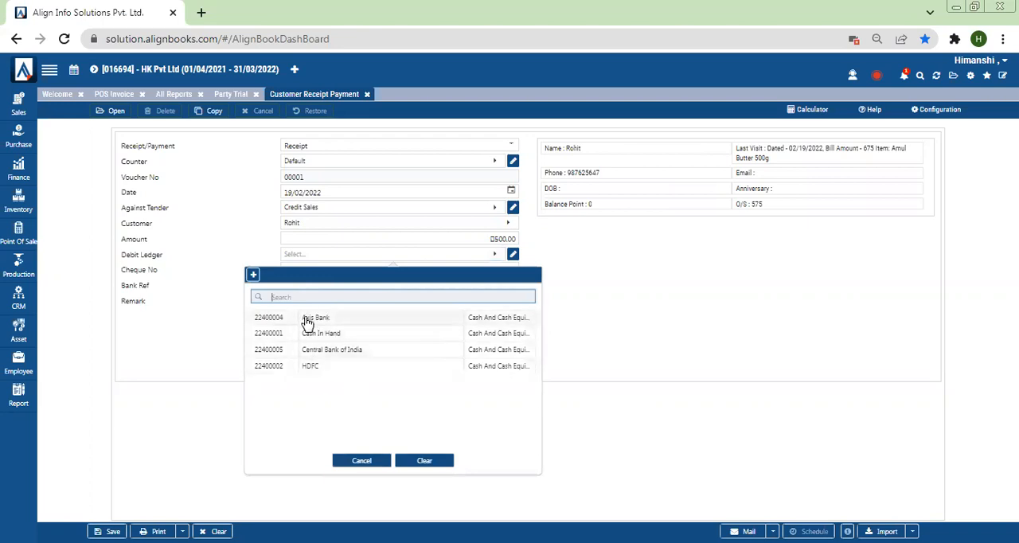
left_click(307, 367)
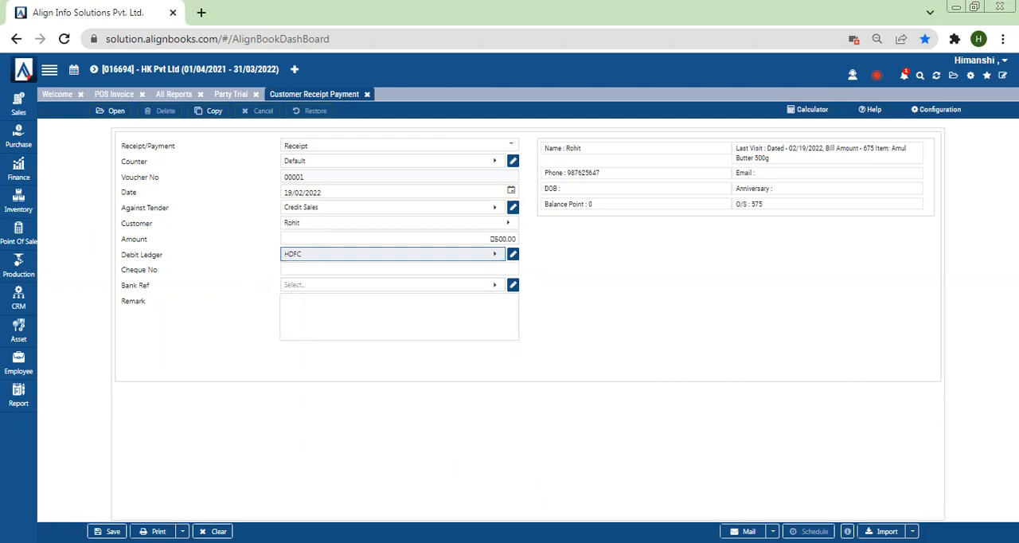
left_click(107, 531)
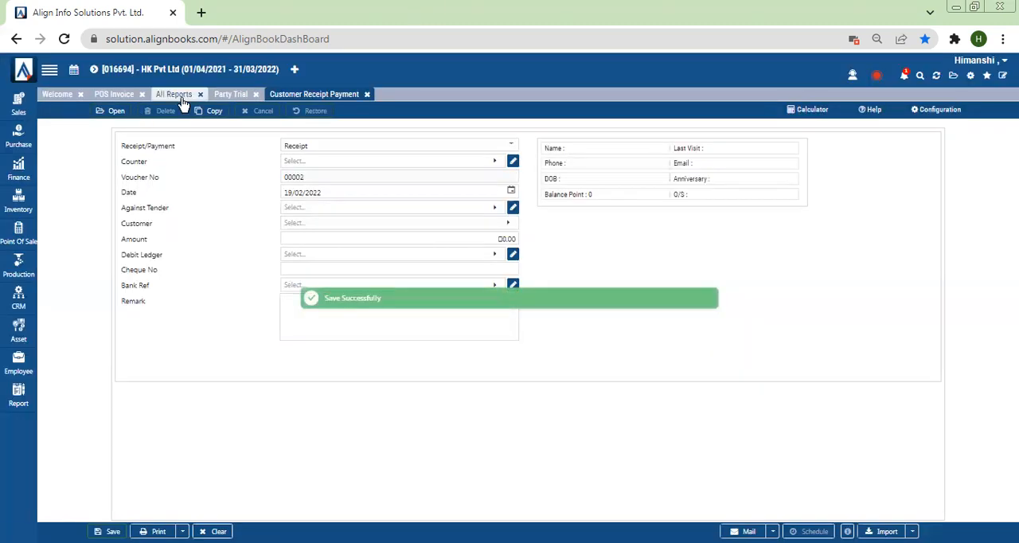
Refresh the Party Trial report to check the customer's credit balance, and open the Party Ledger report
left_click(238, 95)
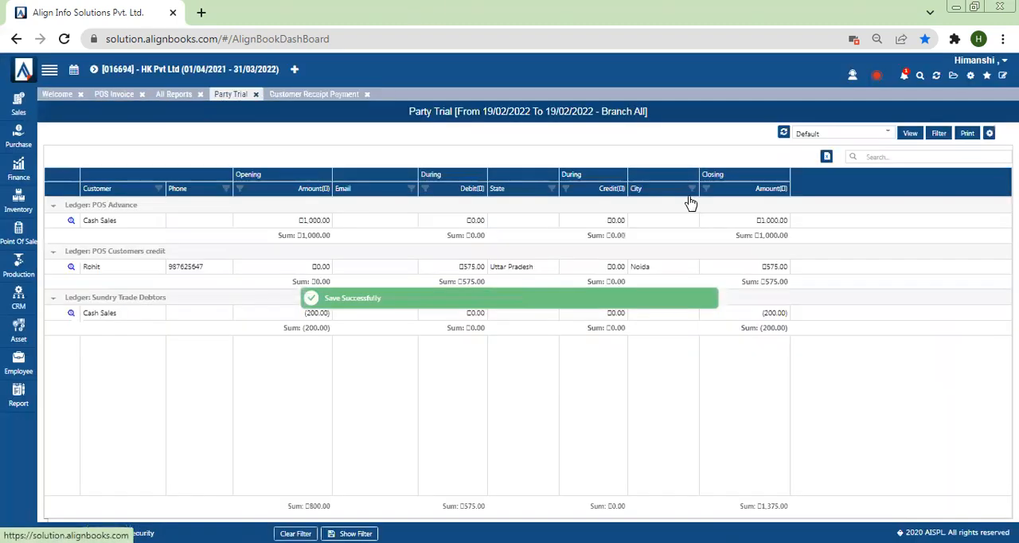
left_click(783, 133)
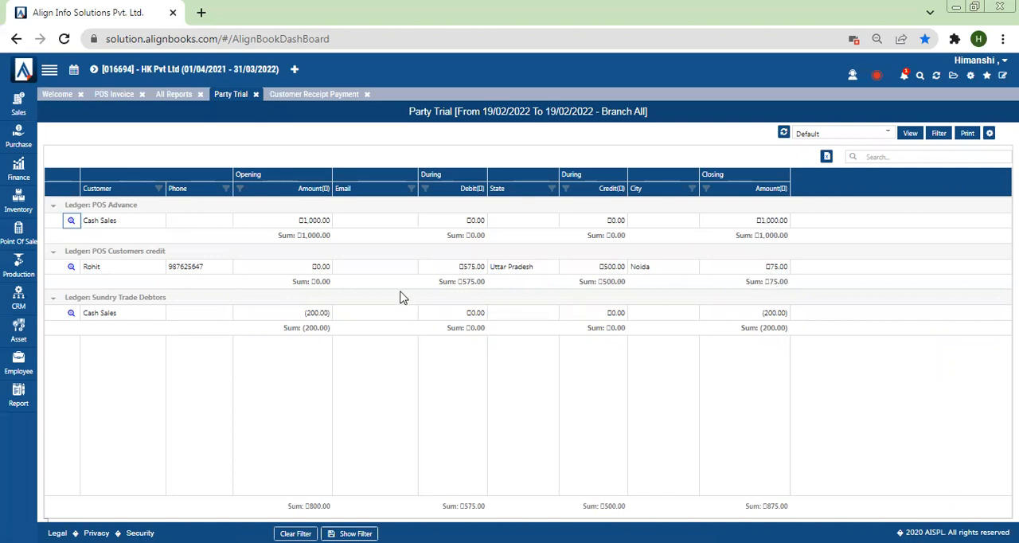
double_click(348, 279)
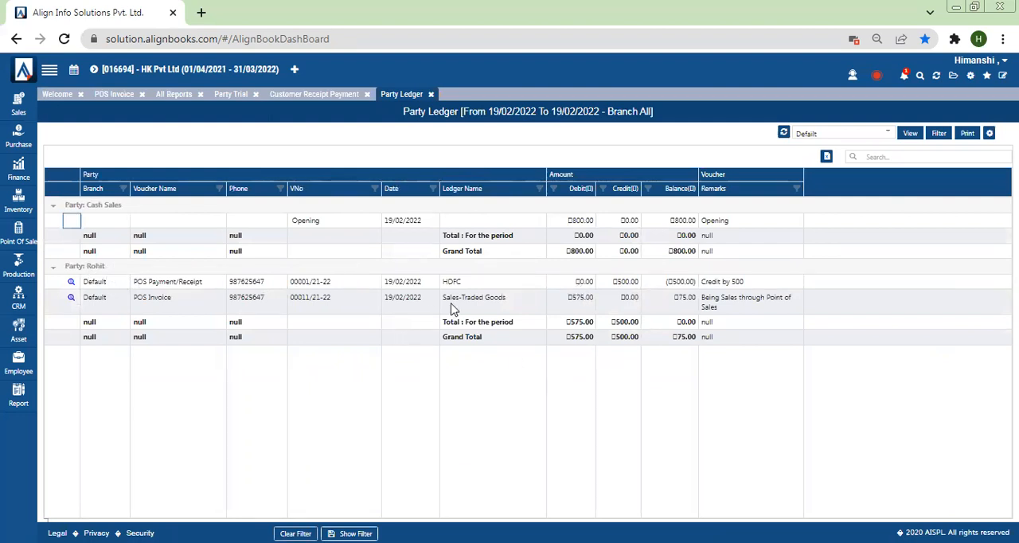
Close the Party Ledger report and open the Loyalty Card master with the page zoom at 100%
left_click_drag(451, 304, 536, 304)
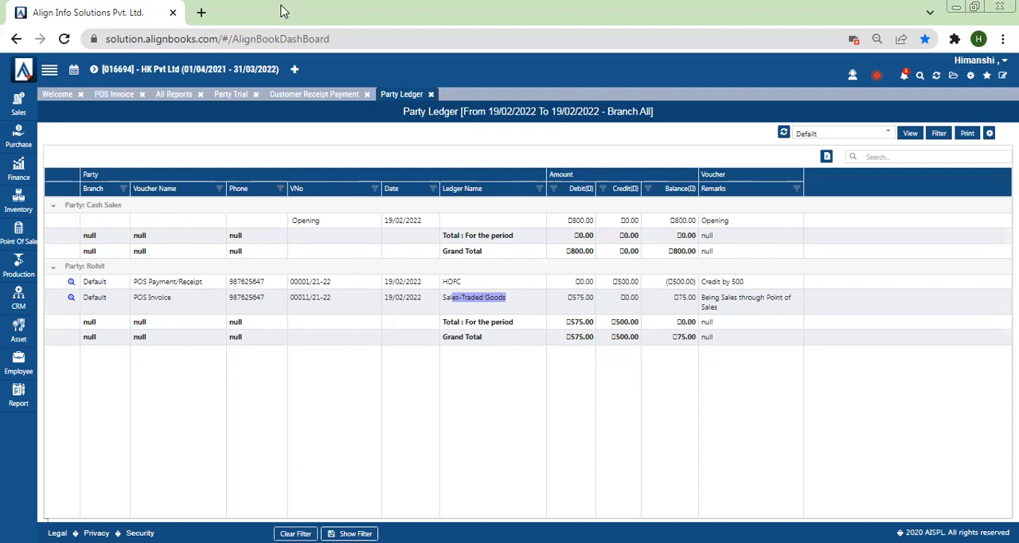
left_click(430, 94)
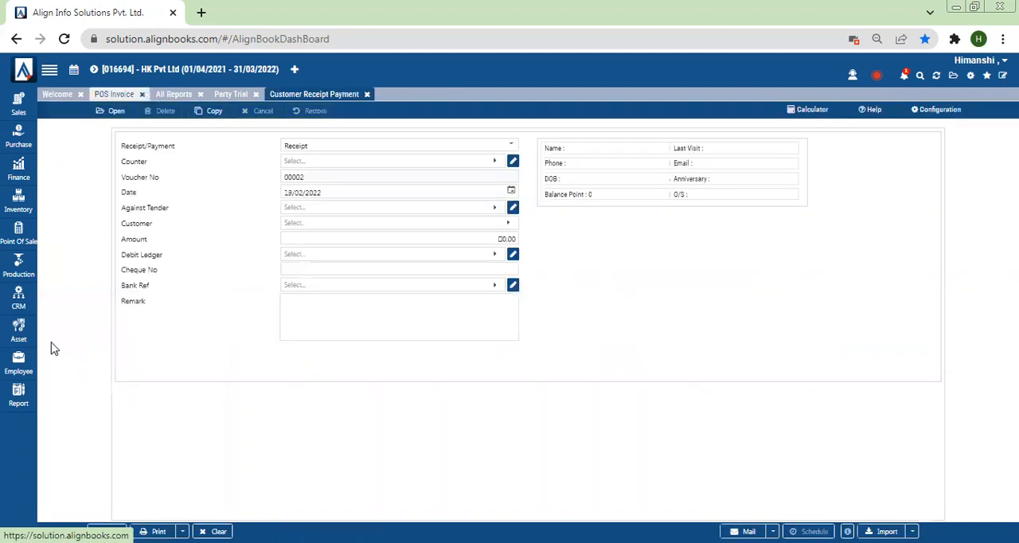
left_click(16, 244)
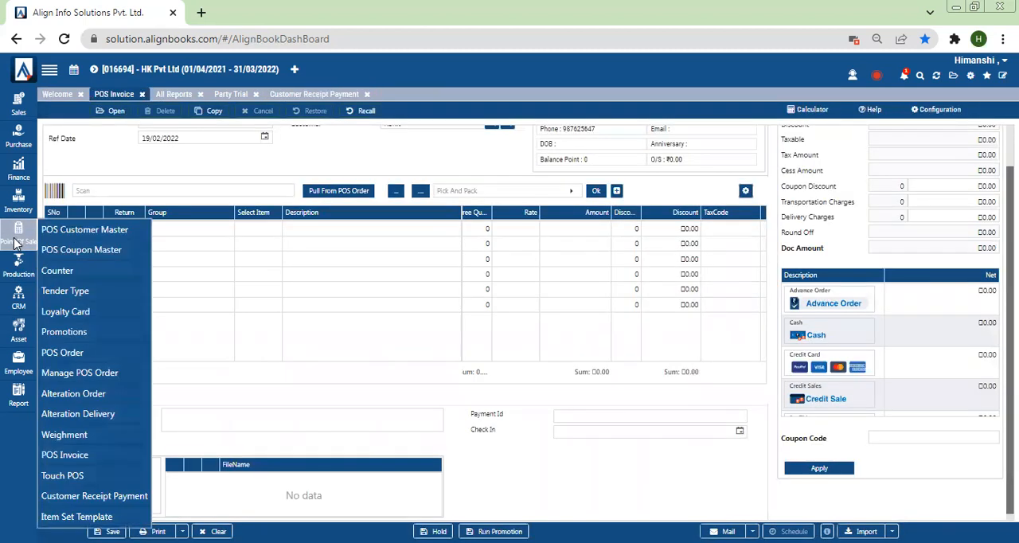
key("ctrl+minus")
key("ctrl+plus")
key("ctrl+plus")
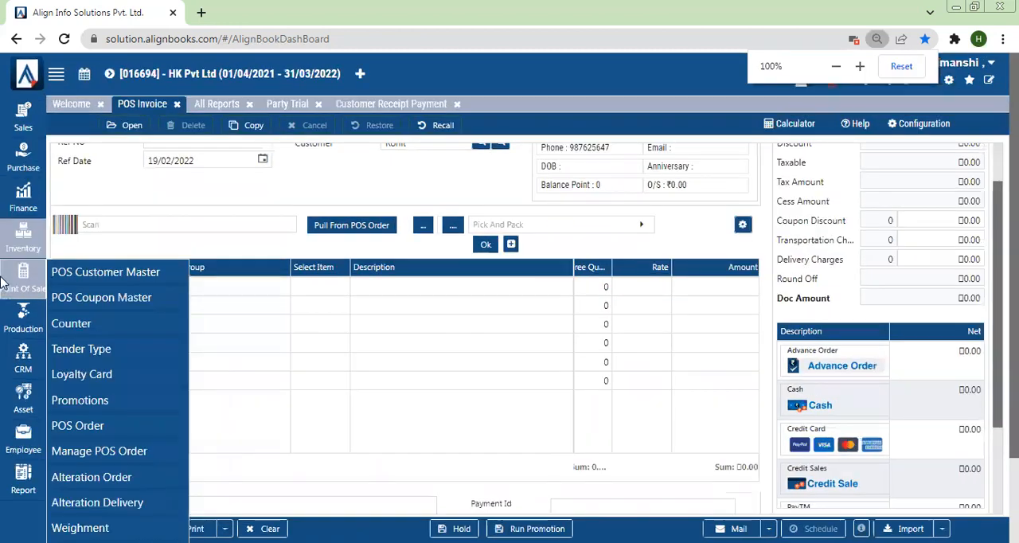
left_click(80, 375)
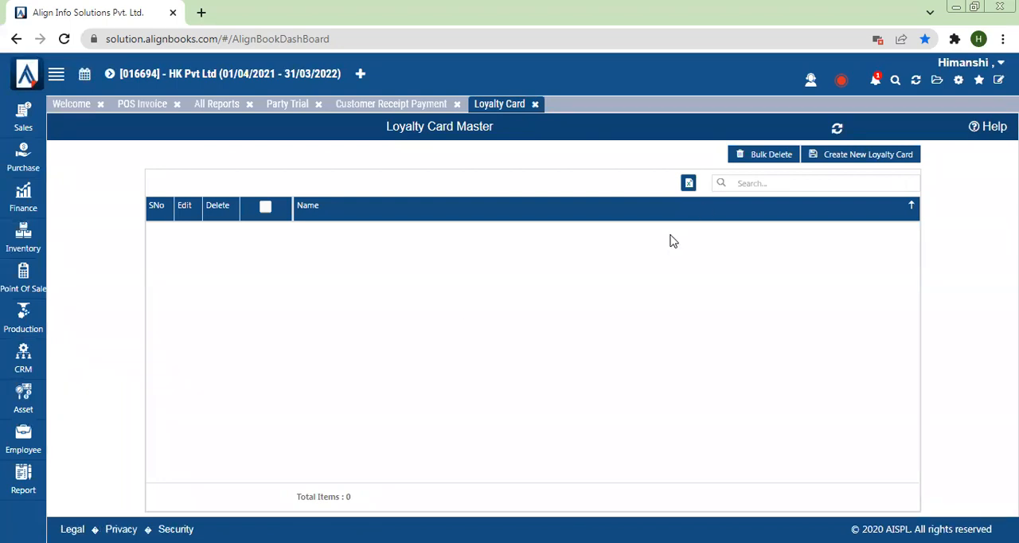
Start a new loyalty card with the description "Gold loyalty Card"
left_click(862, 156)
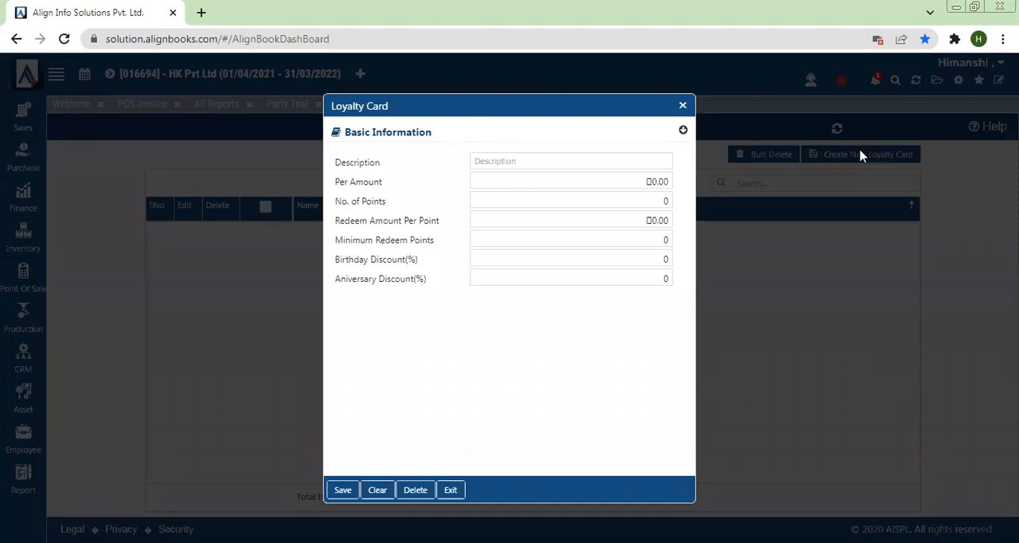
left_click(495, 164)
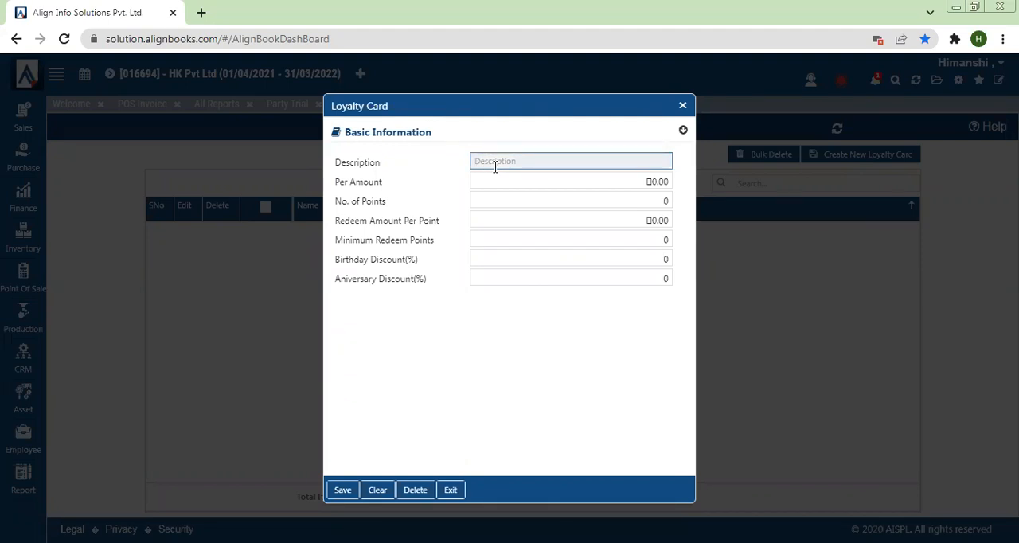
type("Gold loyalty Card")
Set the loyalty card's Per Amount to 100, No. of Points to 1 and Redeem Amount Per Point to 1
left_click(486, 181)
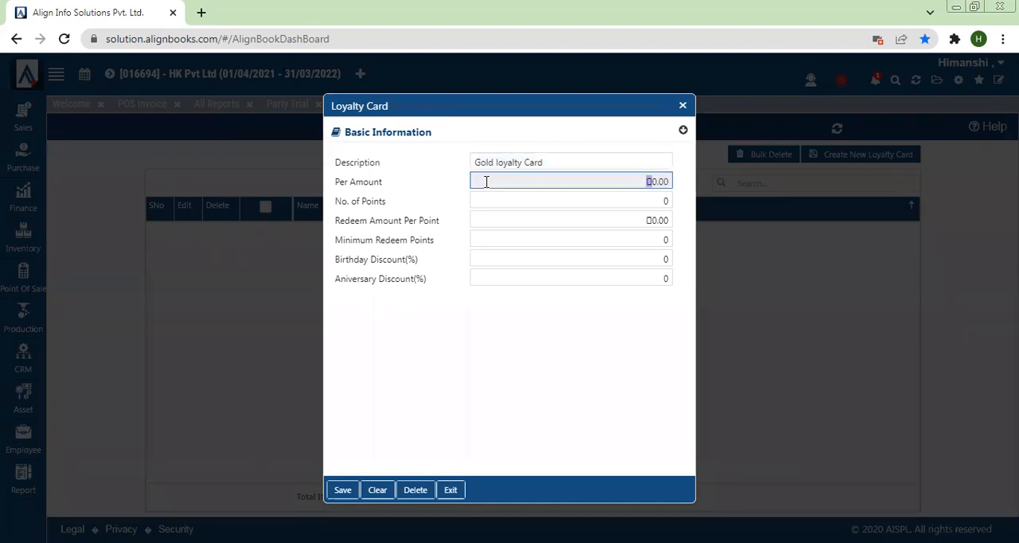
type("1,00")
key("BackSpace")
left_click(666, 194)
type("1")
left_click(657, 220)
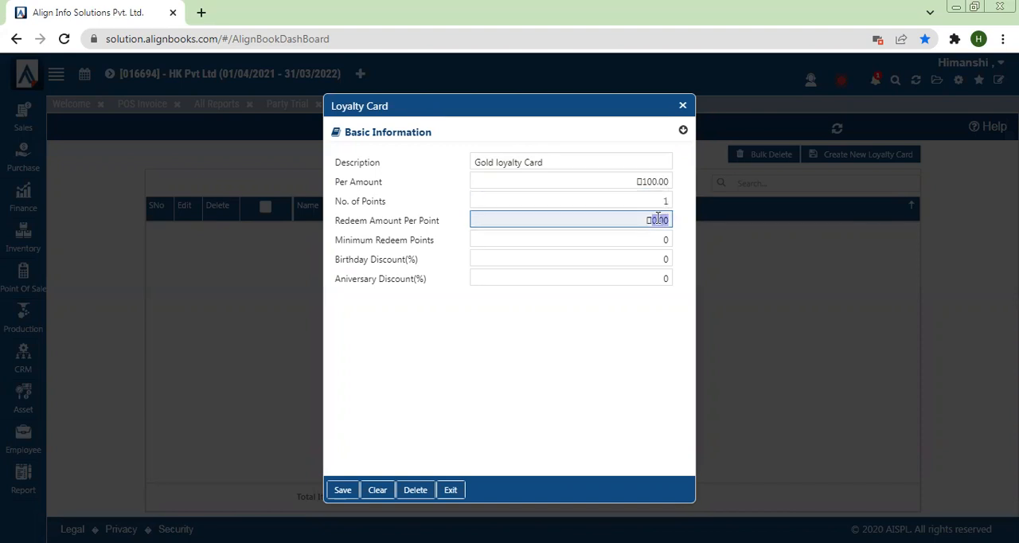
type("1")
Change the loyalty card's Per Amount to 500
left_click(644, 181)
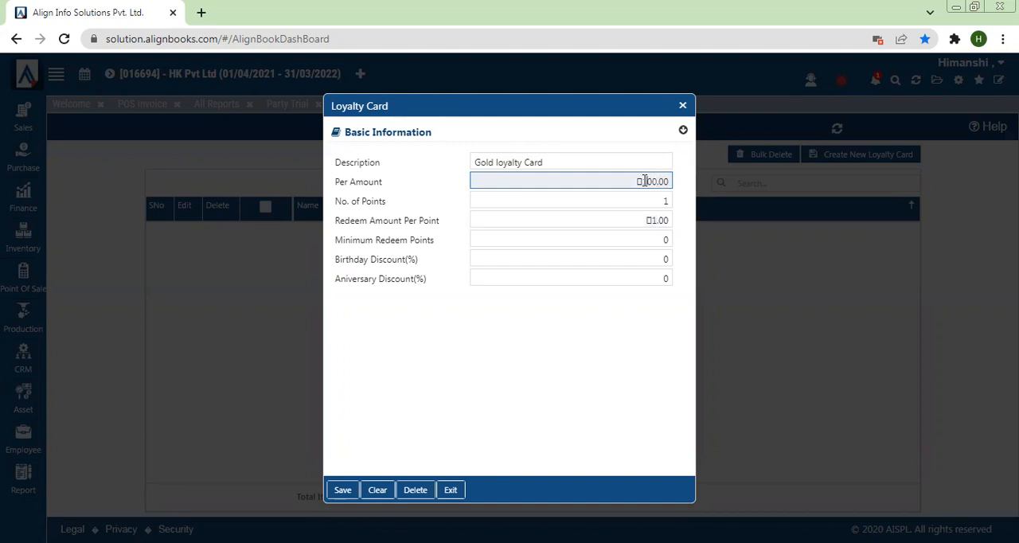
key("BackSpace")
key("BackSpace")
type("50")
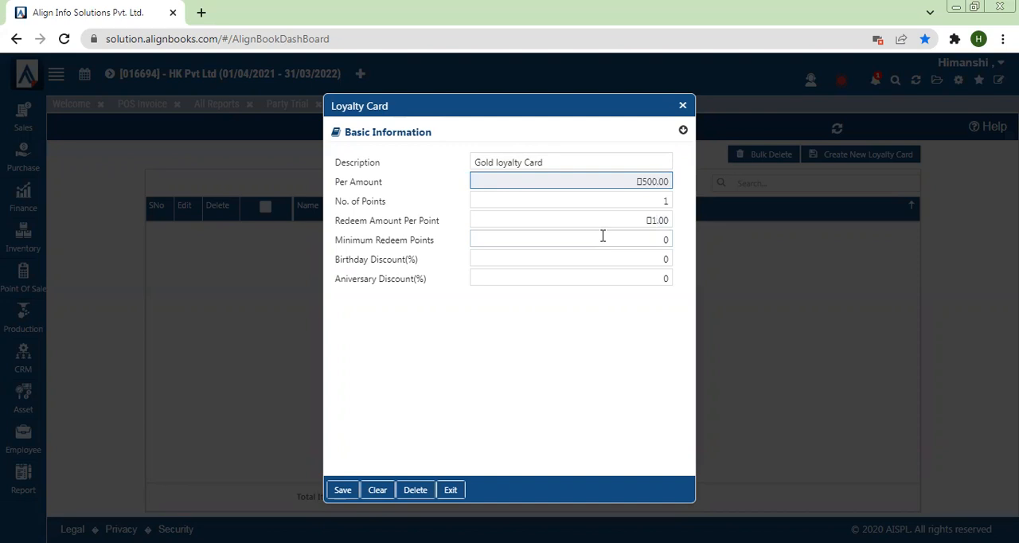
Set the minimum redeem points to 50 and the birthday and anniversary discounts to 10%, and save the loyalty card
left_click(603, 235)
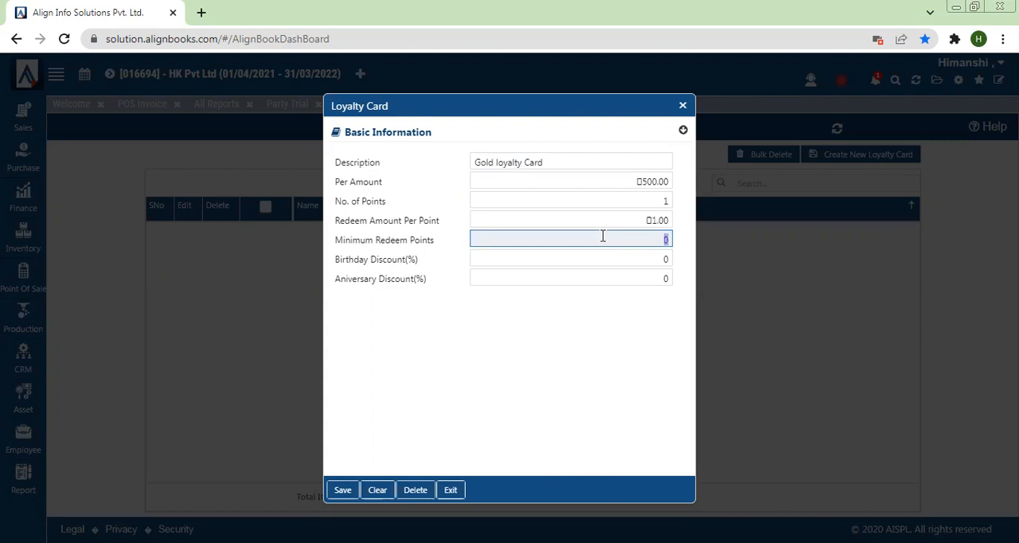
type("50")
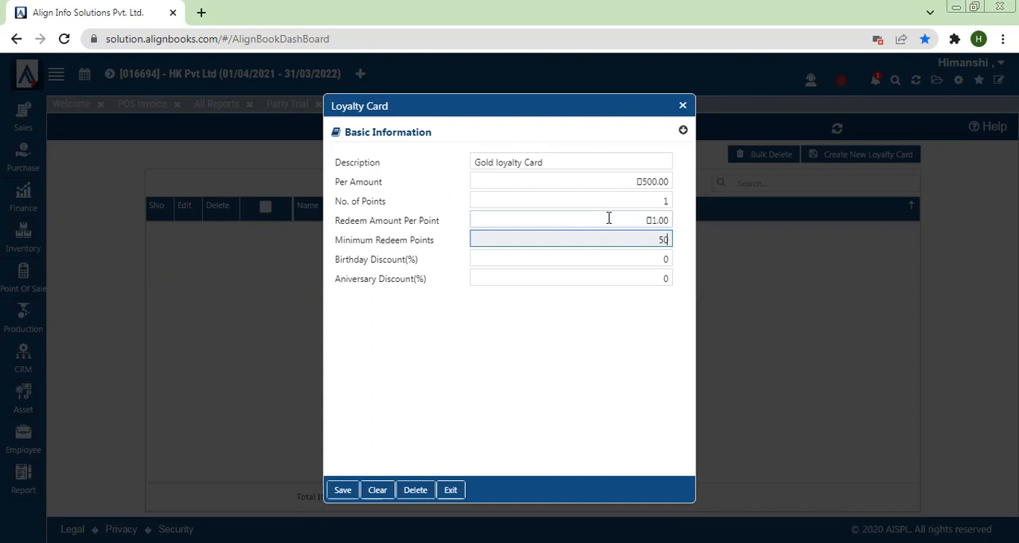
left_click(619, 260)
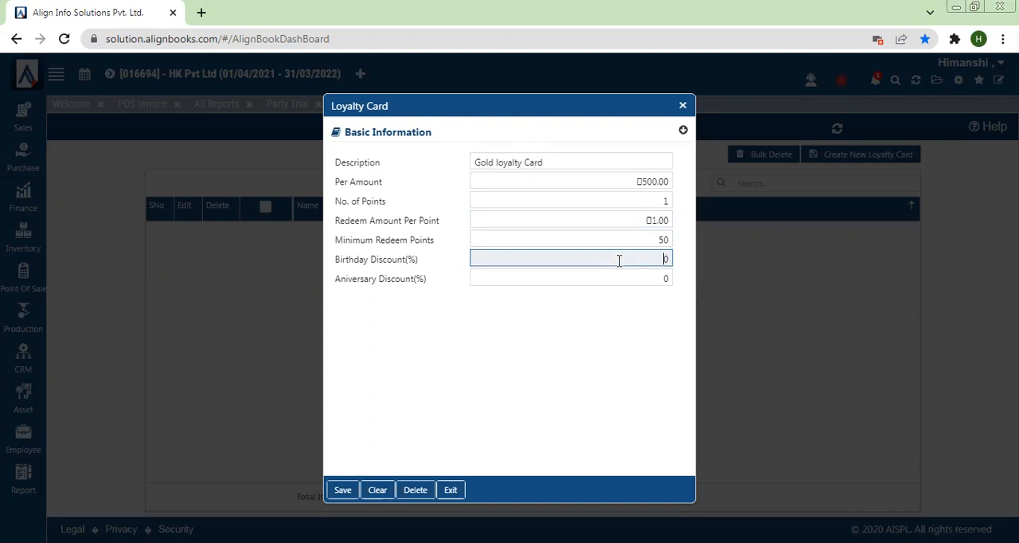
type("1")
left_click(626, 271)
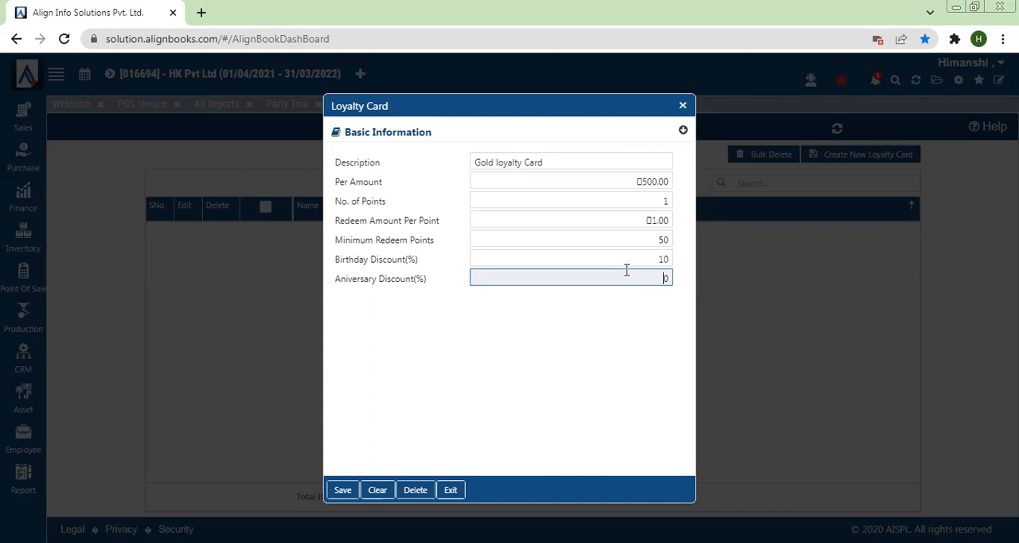
type("1")
left_click(347, 495)
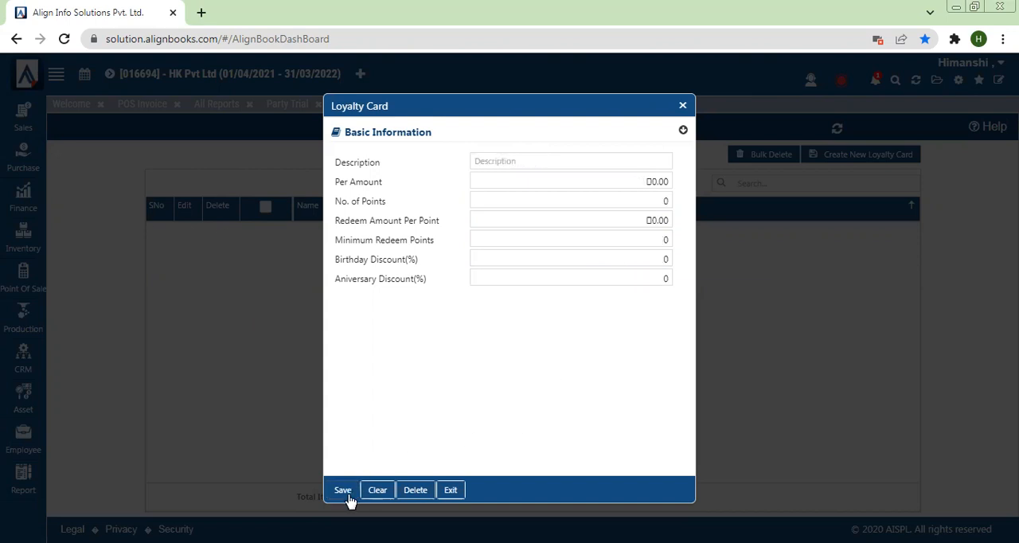
left_click(683, 106)
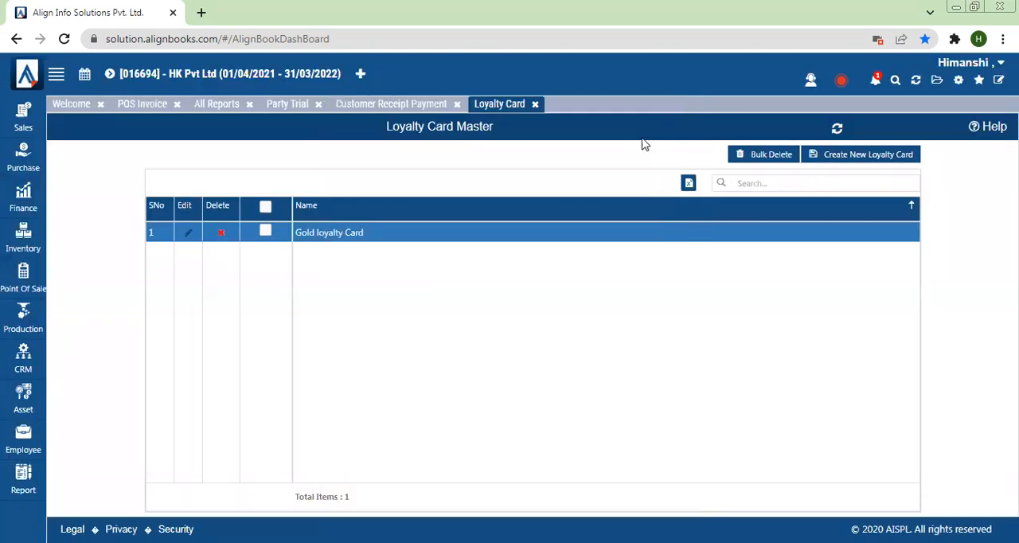
Assign the Gold loyalty Card to the credit-sale customer in the POS Customer Master, and save the record
left_click(27, 273)
left_click(90, 273)
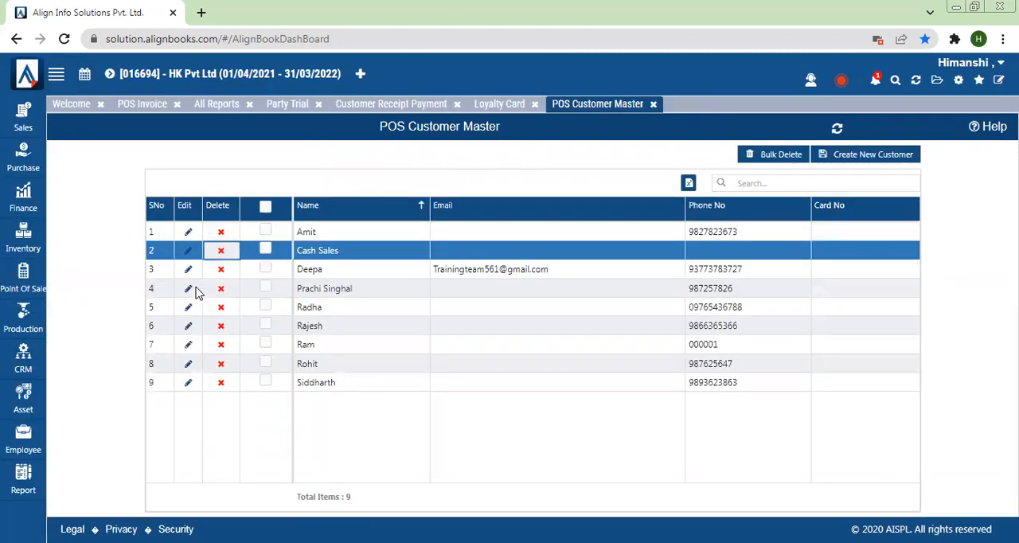
left_click(188, 364)
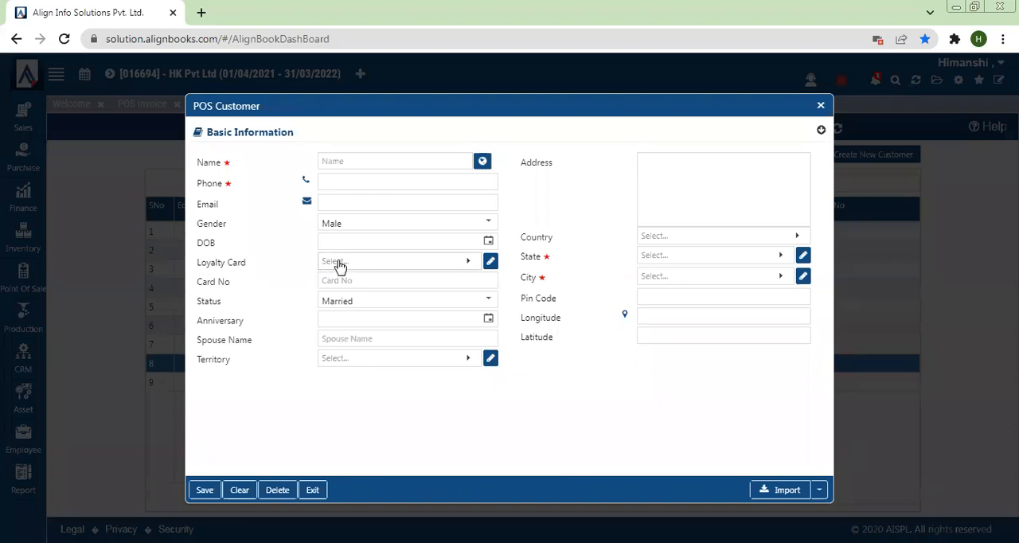
left_click(338, 265)
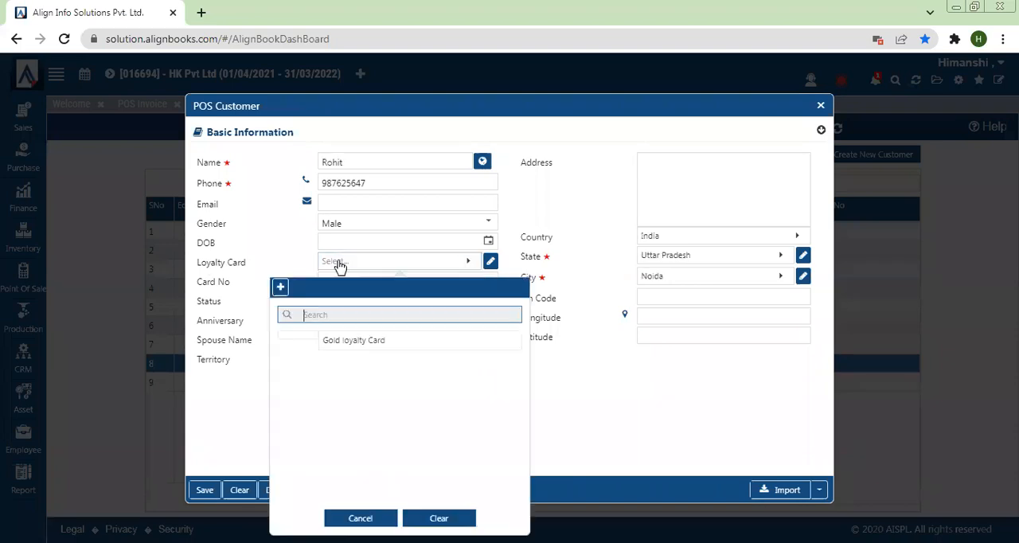
left_click(341, 347)
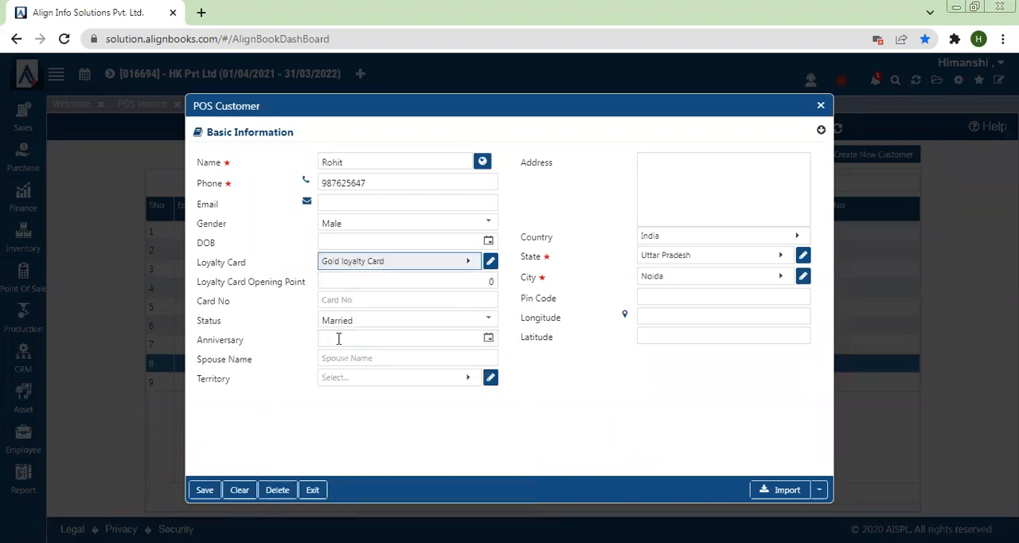
left_click(365, 282)
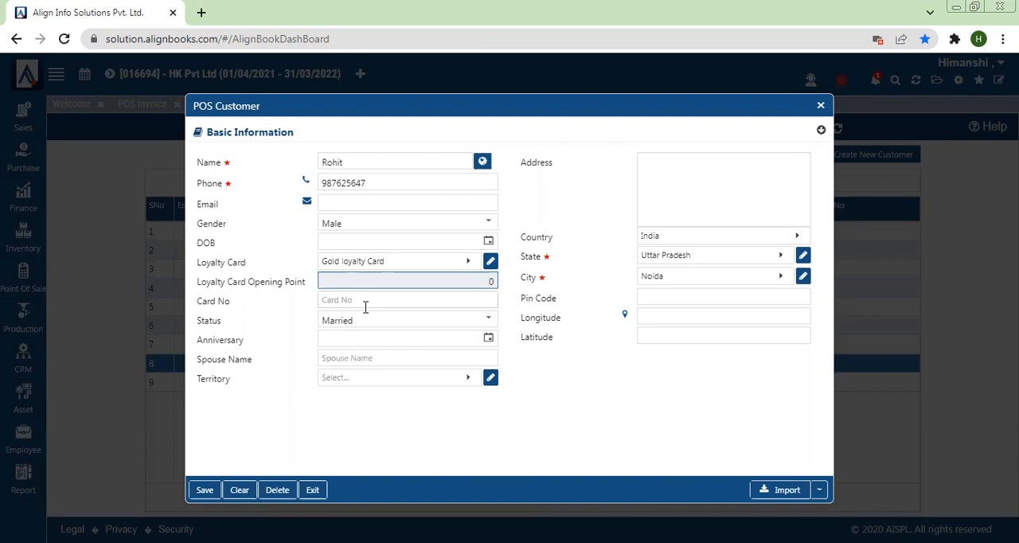
left_click(366, 308)
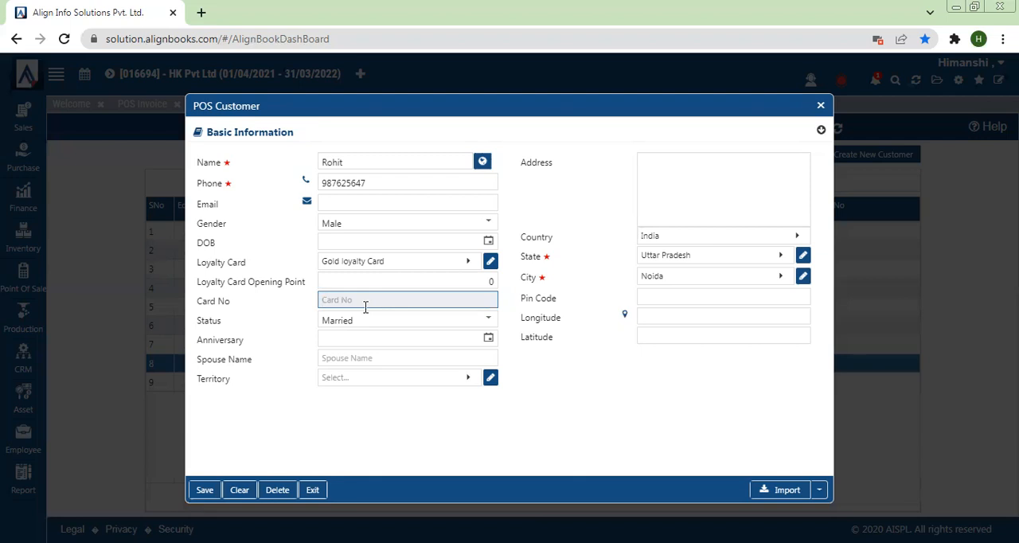
left_click(352, 284)
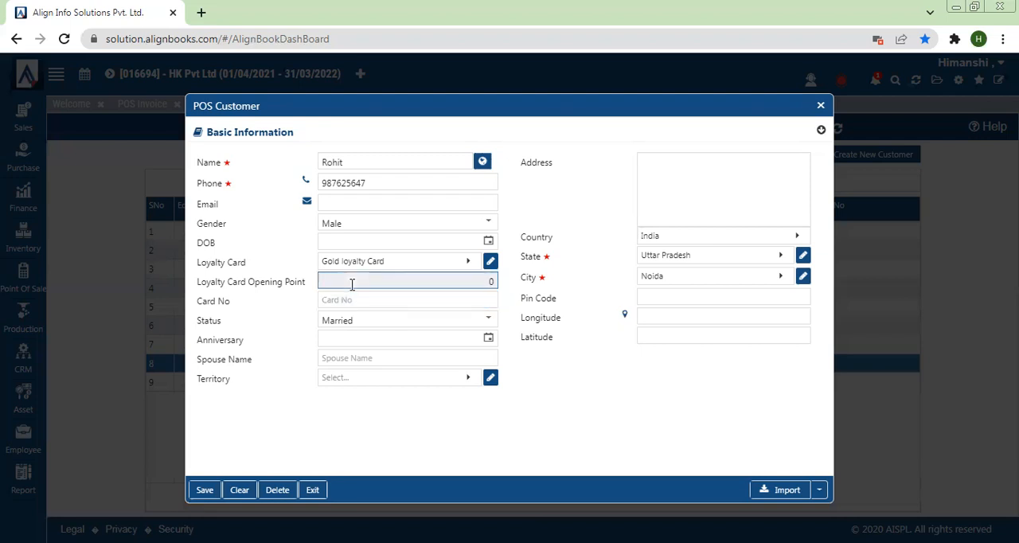
left_click(200, 491)
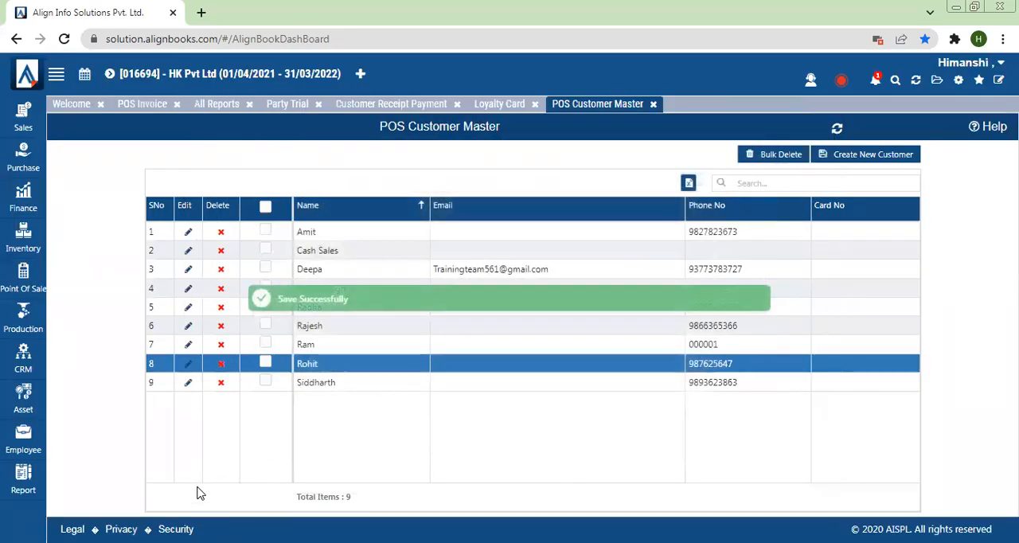
Refresh the application and accept closing all open pages
left_click(917, 82)
left_click(493, 313)
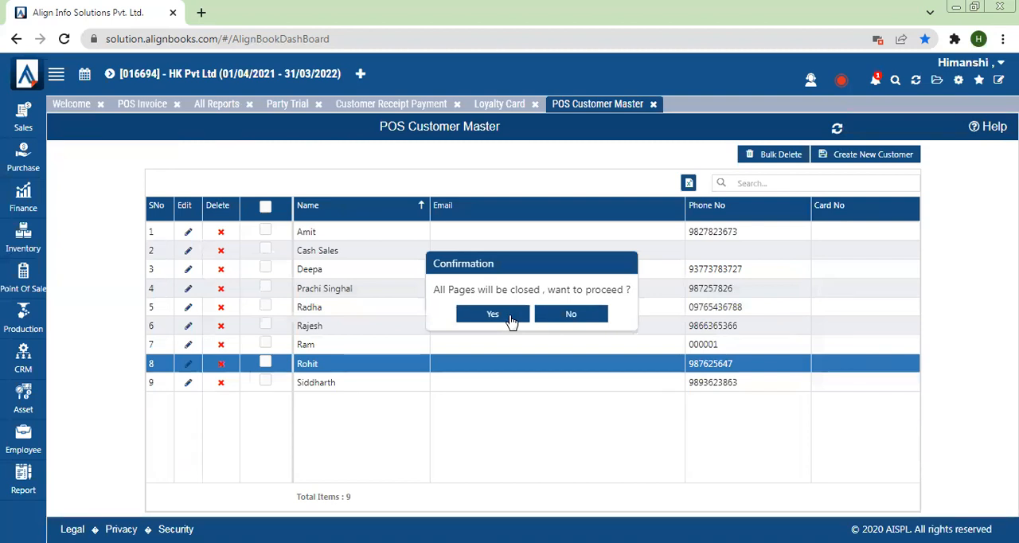
left_click(493, 314)
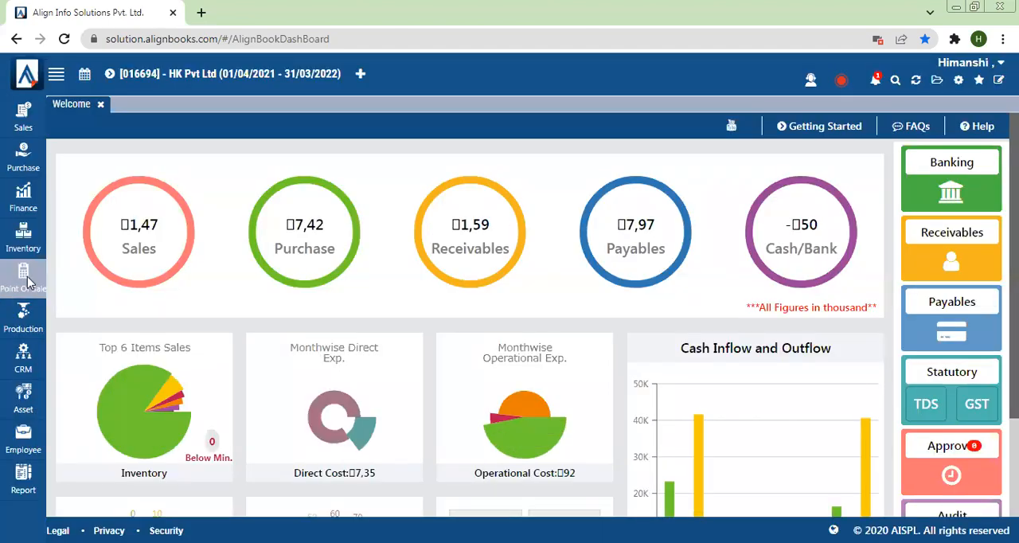
Start a new tender type in the Tender Type master with the description "Loyalty Redeeem Points"
mouse_move(28, 281)
left_click(83, 348)
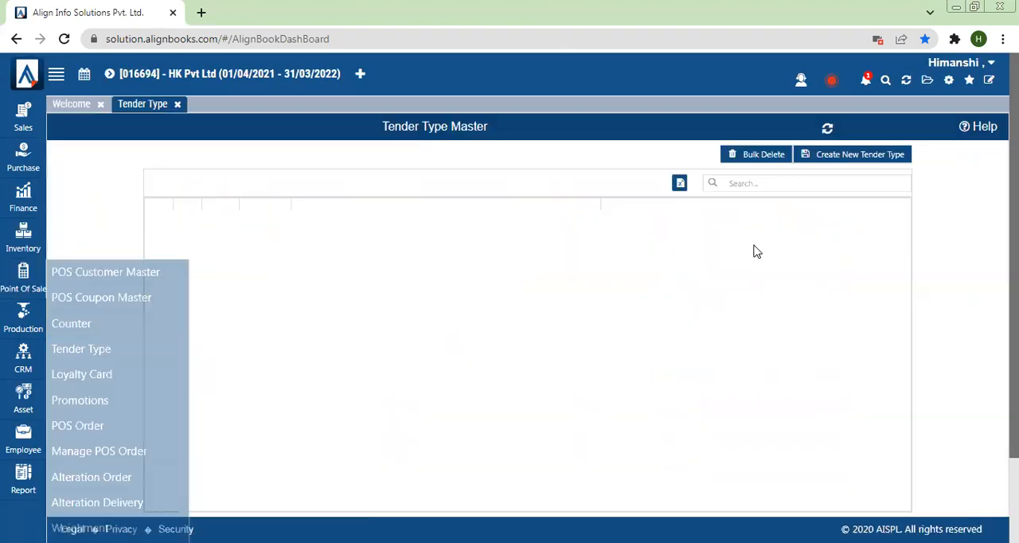
left_click(868, 155)
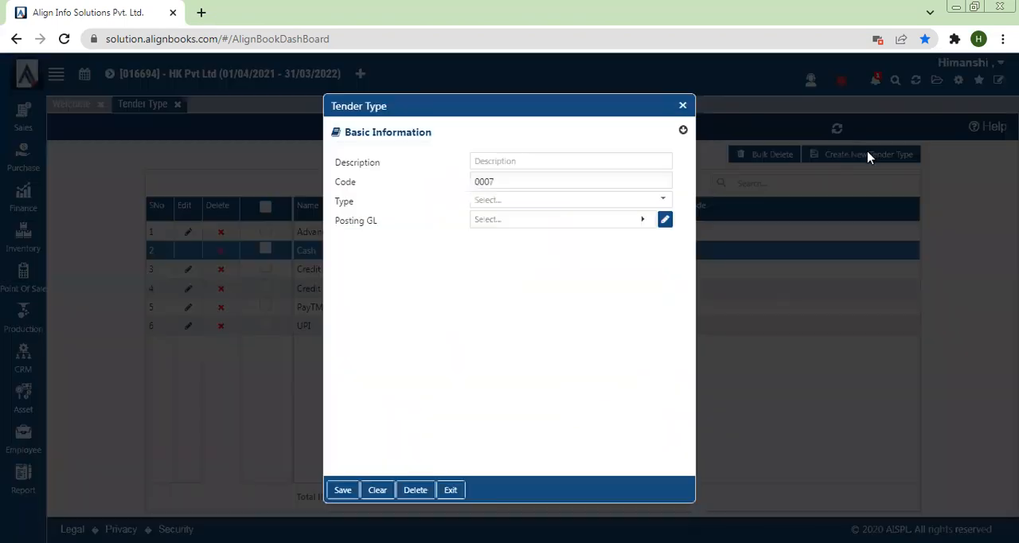
left_click(508, 160)
type("Loyalty P")
type("edeeem Points")
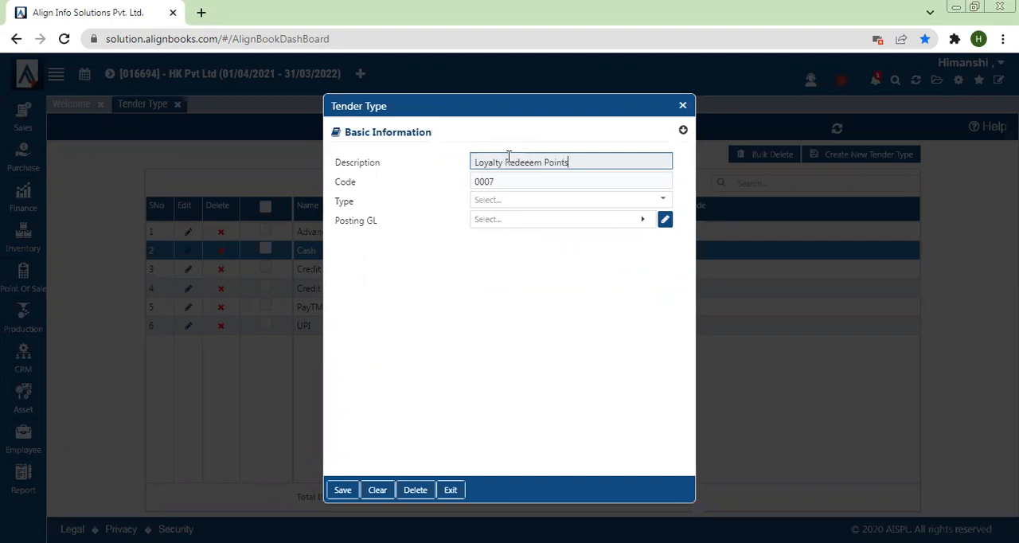
Set the new tender type's Type to LoyaltyPoint and bring up the account list for its Posting GL
left_click(503, 205)
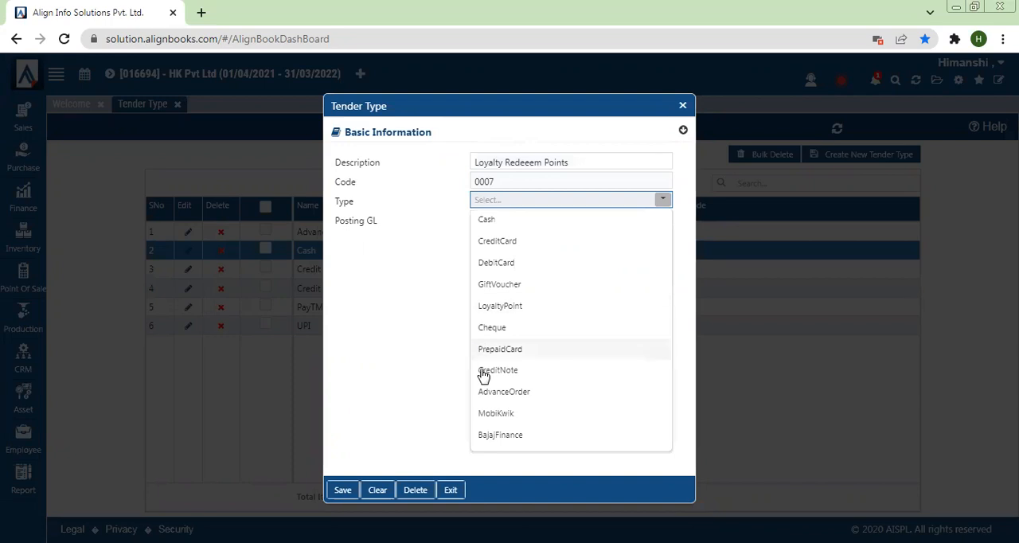
left_click(493, 308)
left_click(502, 225)
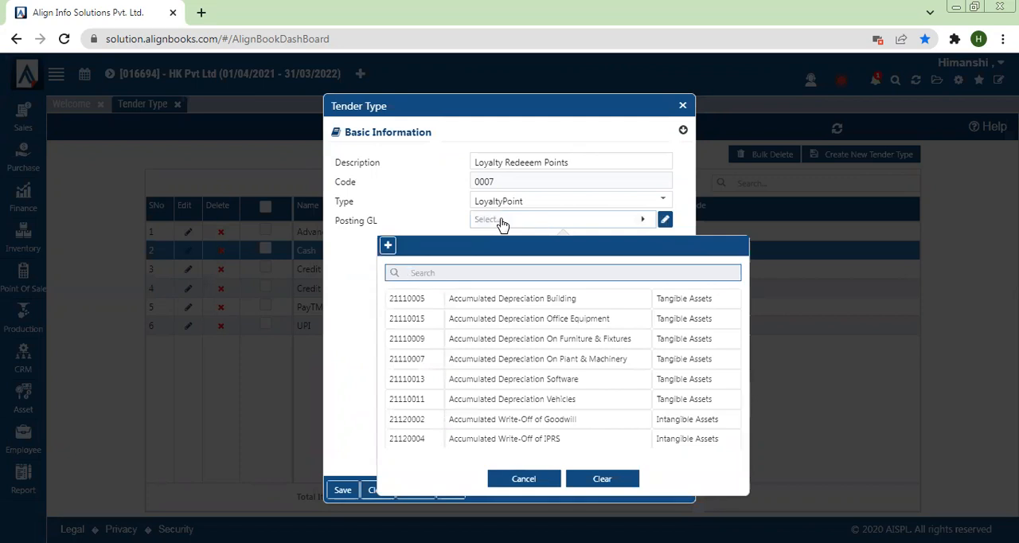
type("l")
key("BackSpace")
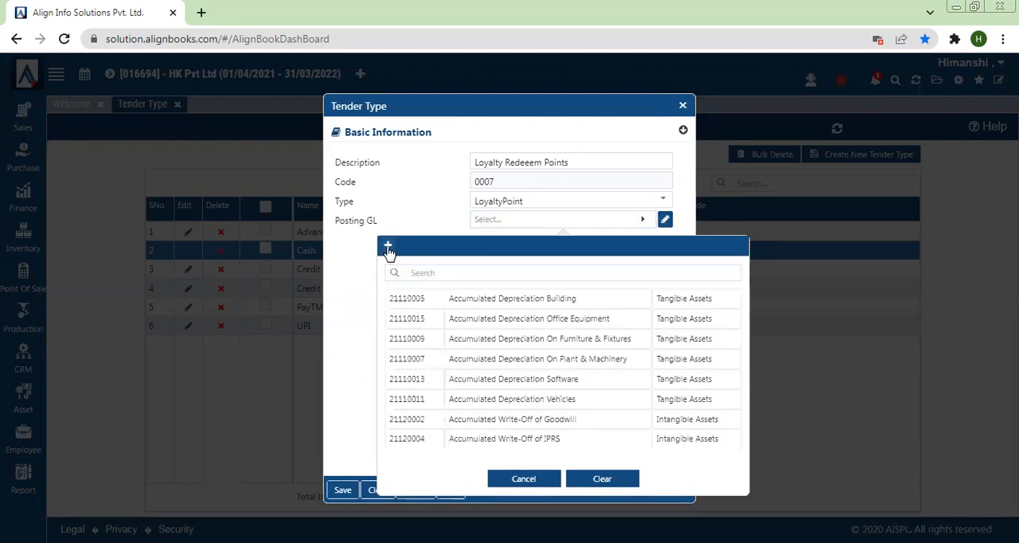
Create and save a new ledger account named "Loyalty Discount" under the Indirect Expenses group
left_click(388, 247)
left_click(483, 162)
type("Loyalty Discount")
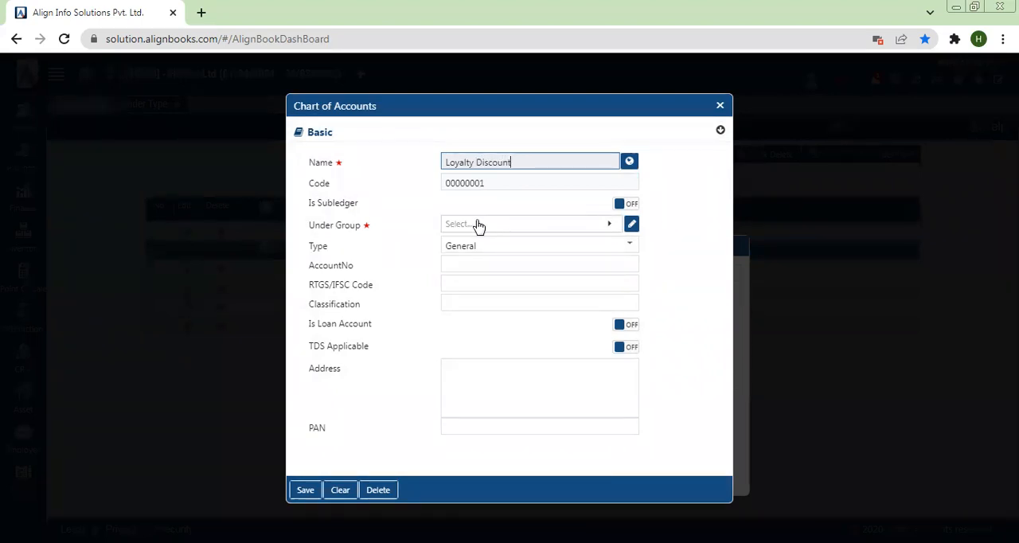
left_click(478, 225)
type("indire")
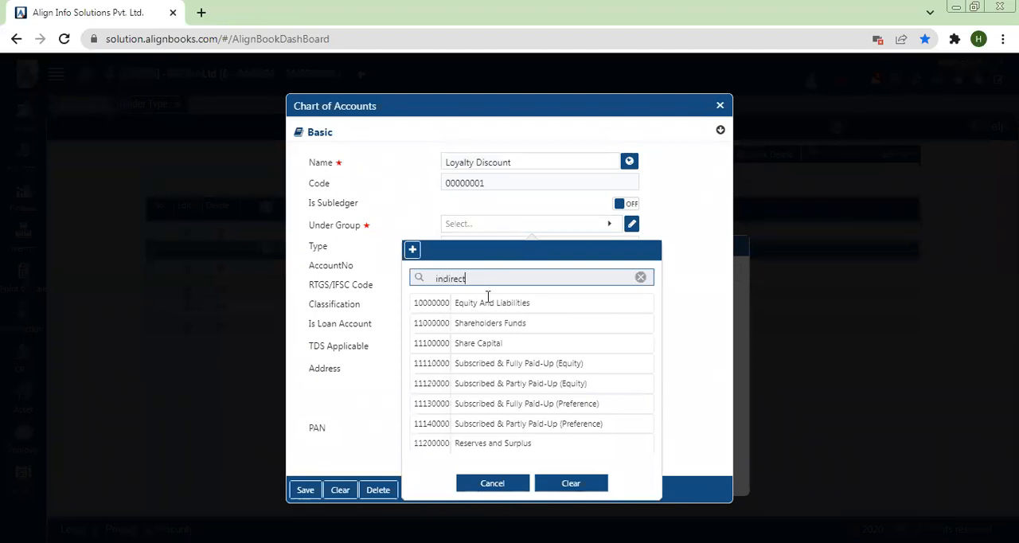
type("ct")
left_click(482, 305)
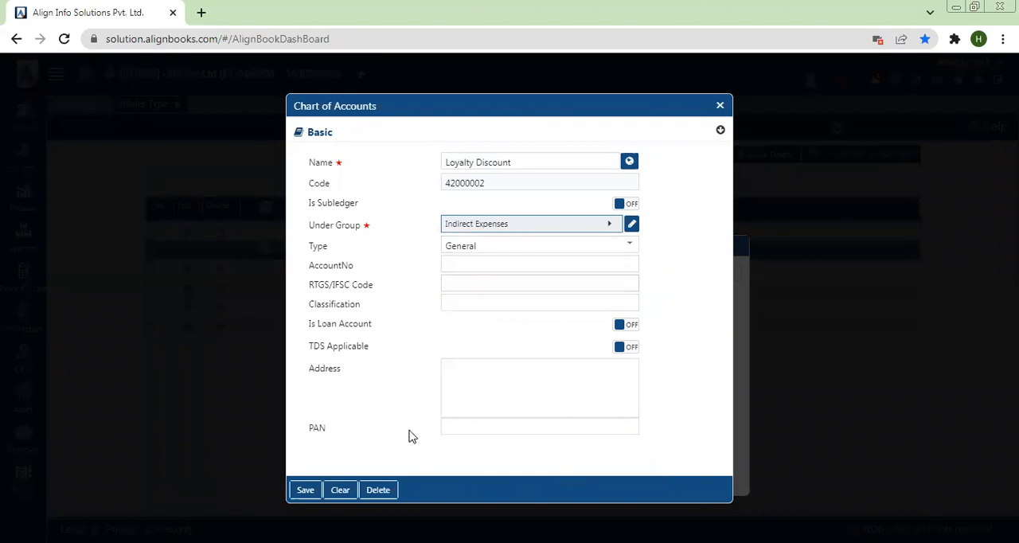
left_click(300, 493)
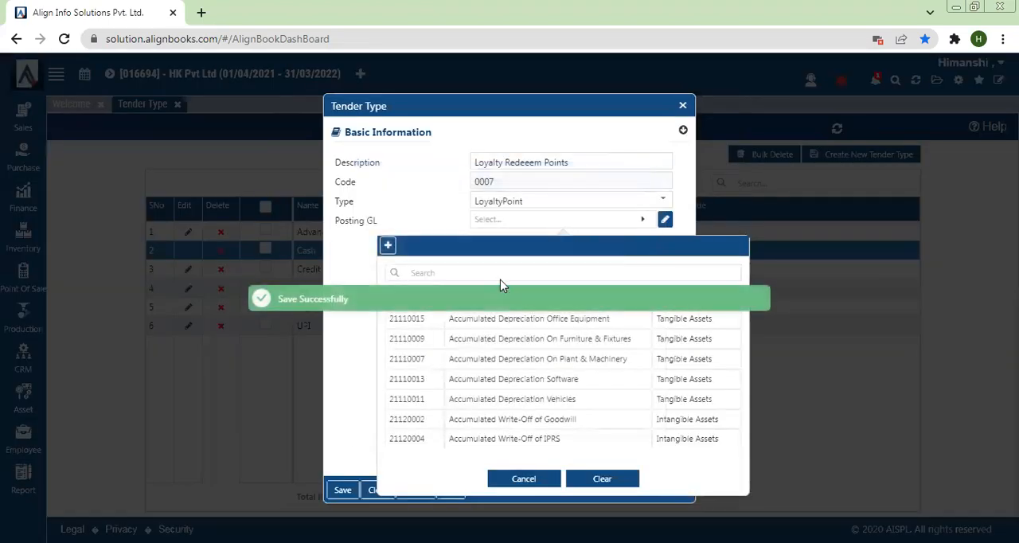
Save the tender type with Loyalty Discount as its Posting GL, and close the Tender Type master
left_click(386, 182)
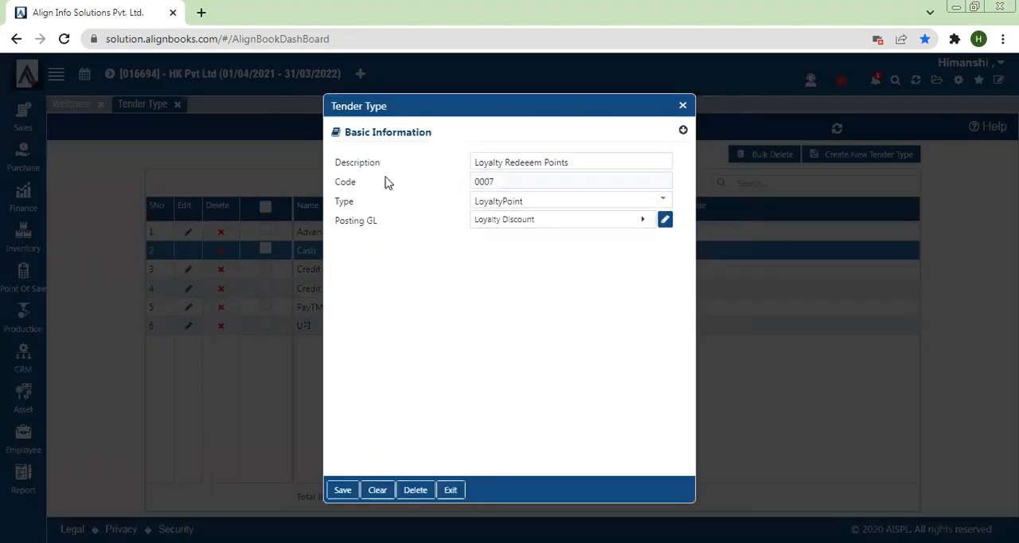
left_click(344, 491)
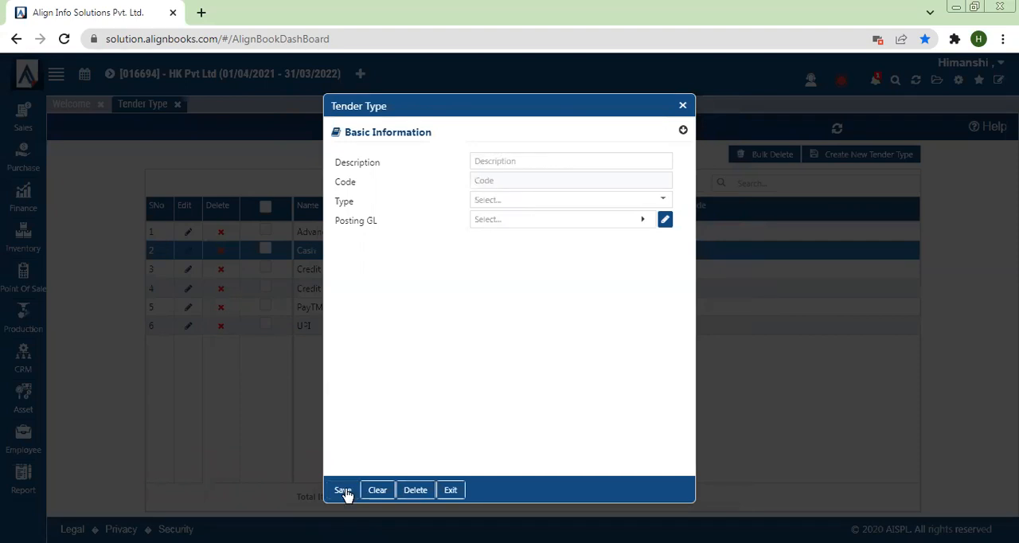
left_click(684, 106)
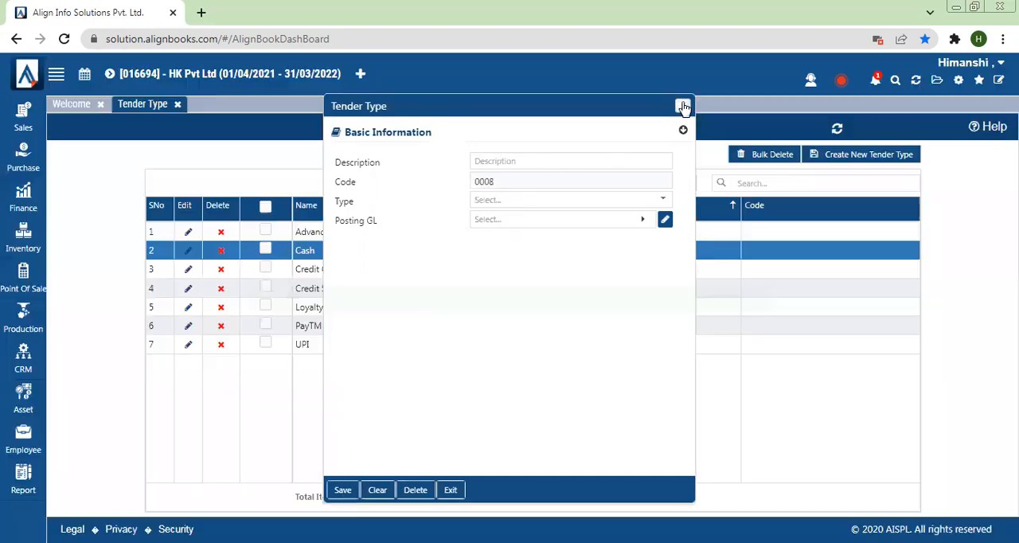
left_click(178, 104)
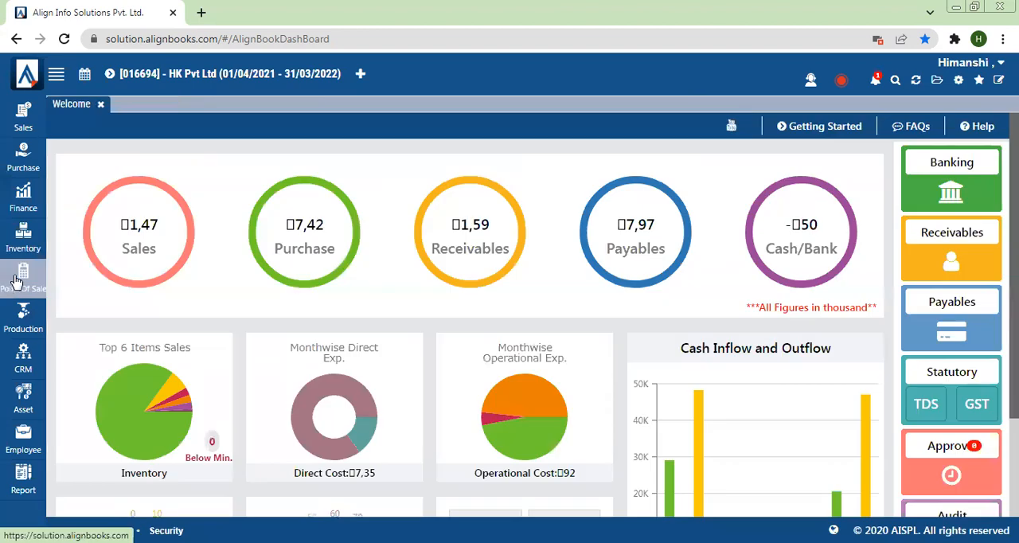
Start a new POS Invoice and replace the Cash Sales customer with the loyalty card customer
left_click(16, 281)
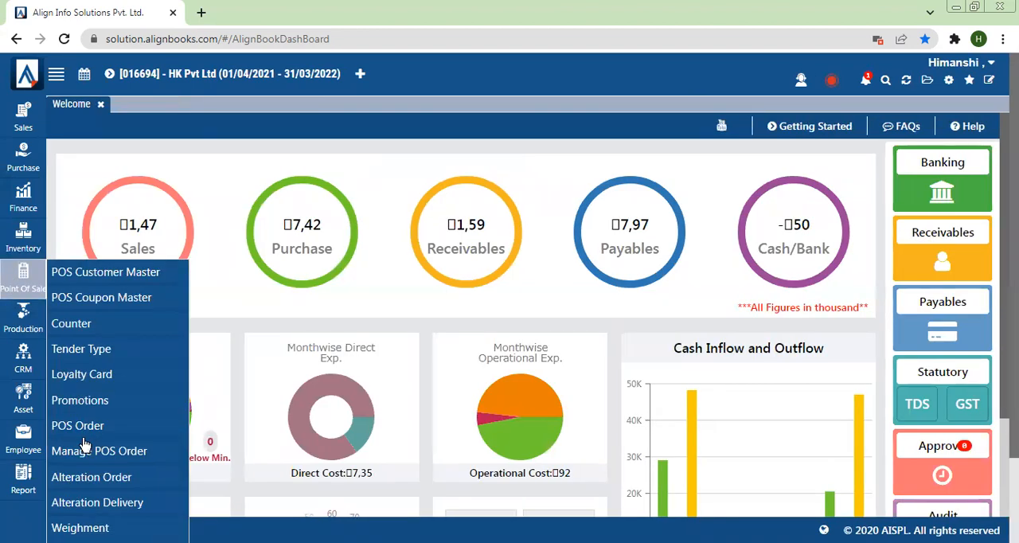
key("ctrl+minus")
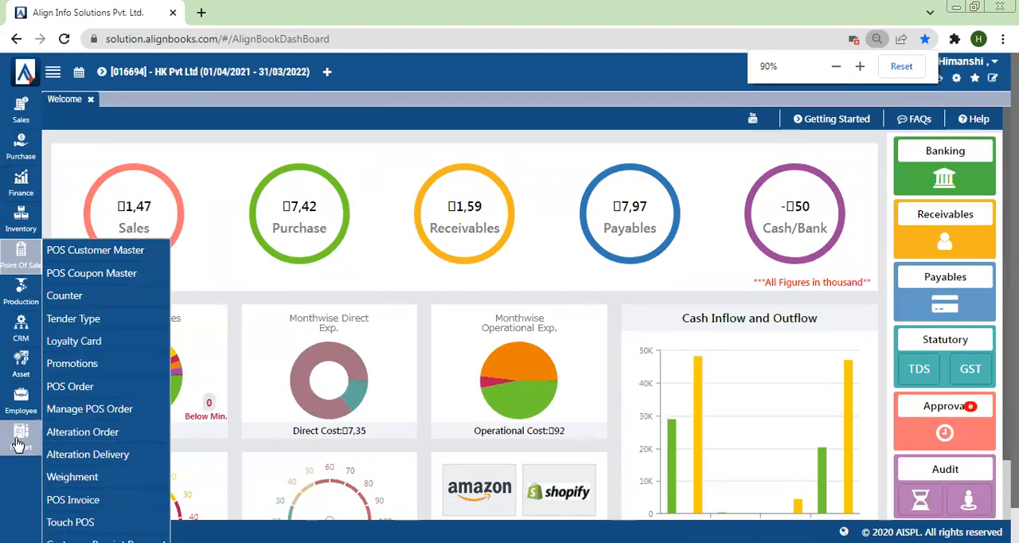
left_click(73, 500)
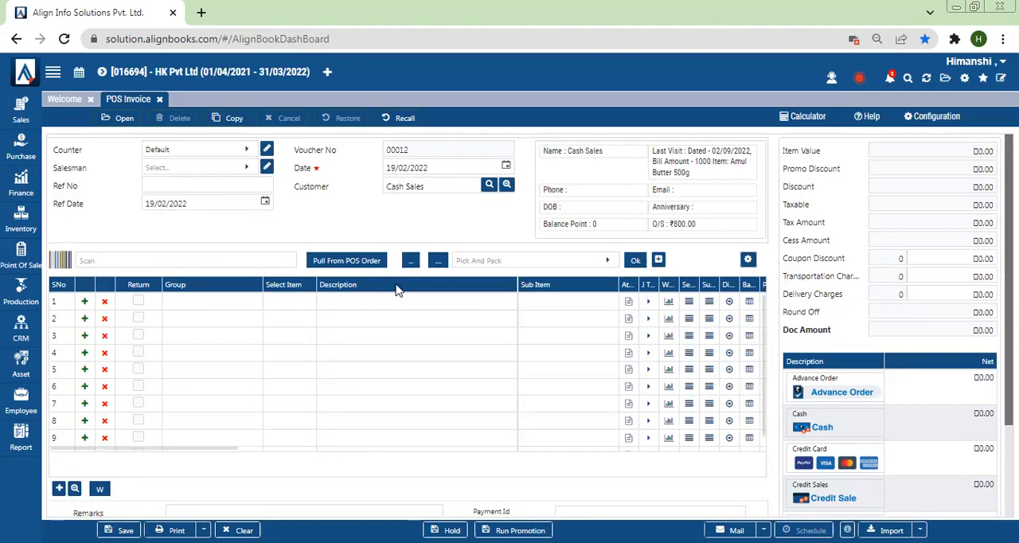
left_click(425, 190)
left_click_drag(455, 187, 330, 183)
key("BackSpace")
type("Rohit")
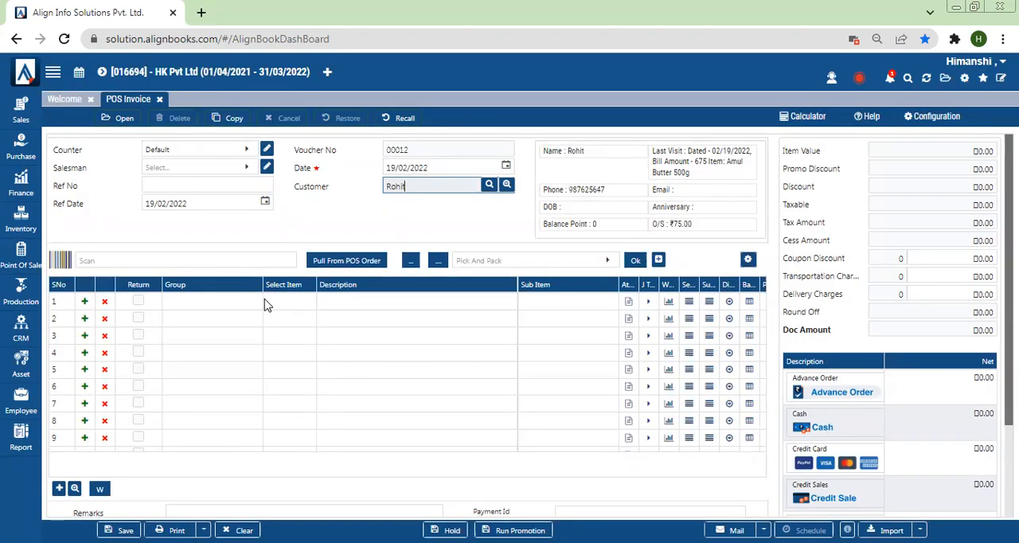
Add the item Amul Butter 500g to the invoice's first row with a quantity of 5
left_click(267, 305)
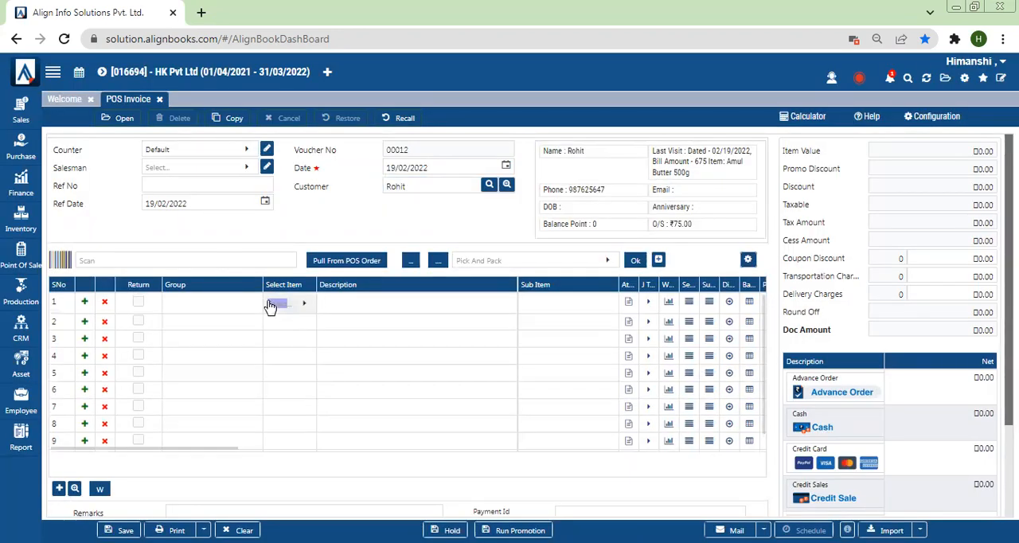
double_click(112, 191)
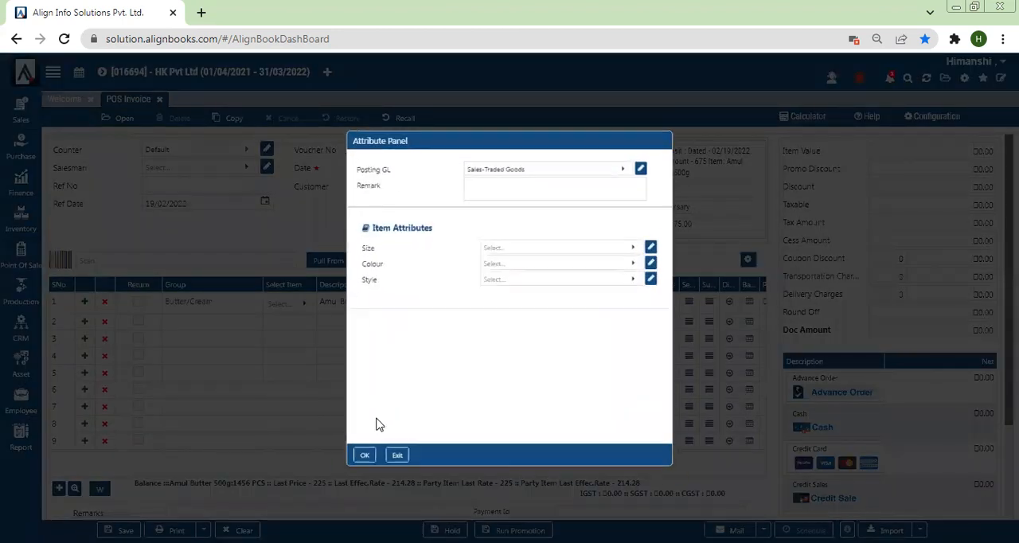
left_click(345, 476)
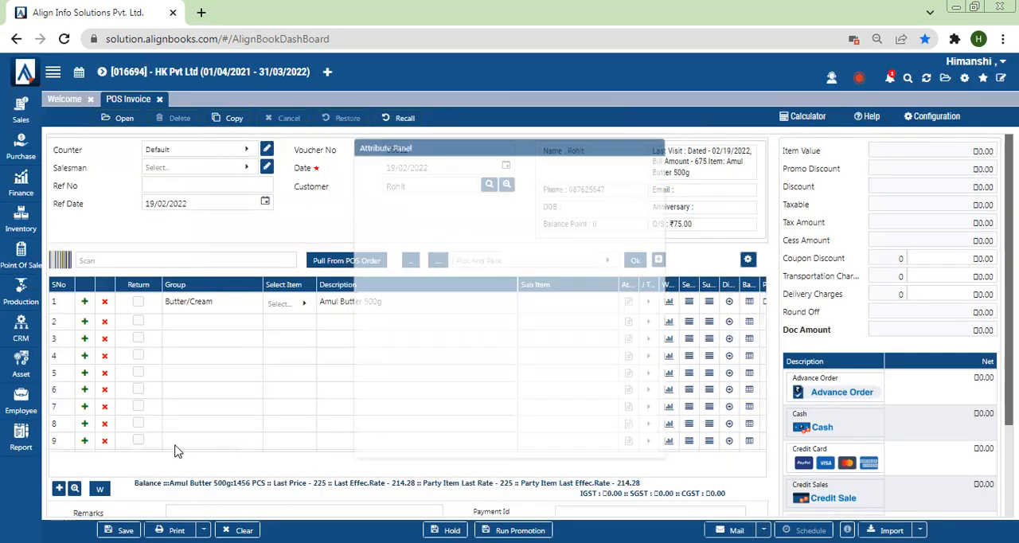
left_click_drag(159, 450, 238, 451)
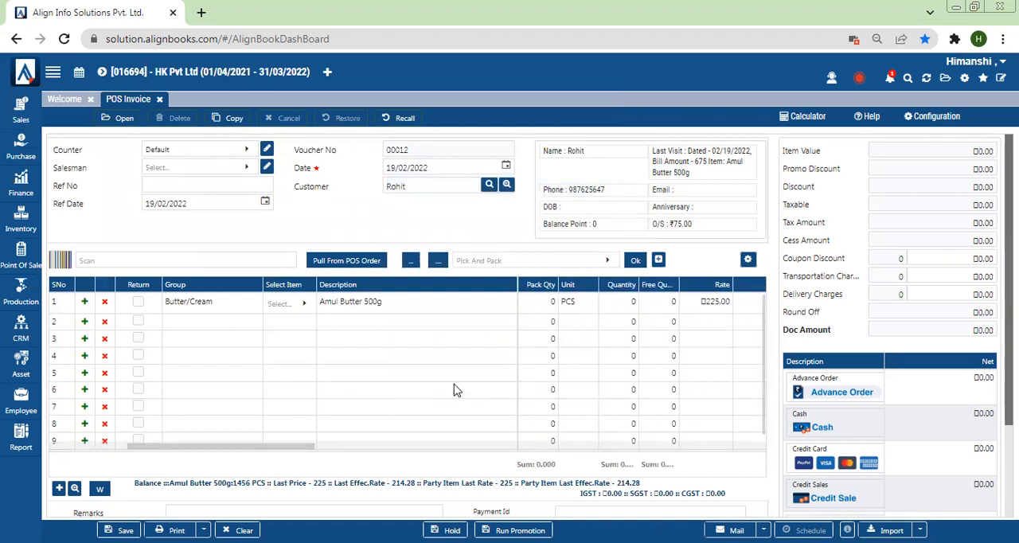
left_click(625, 305)
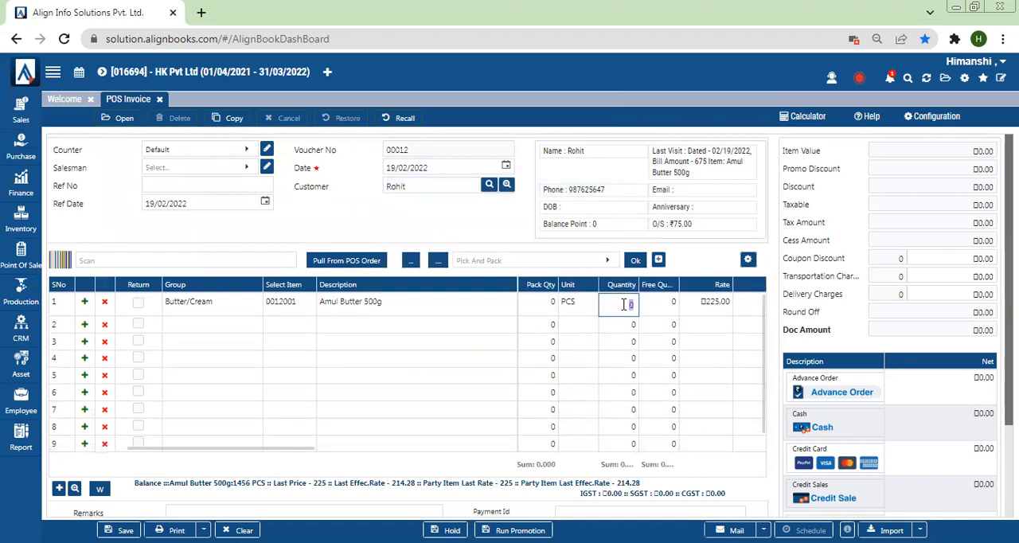
type("5")
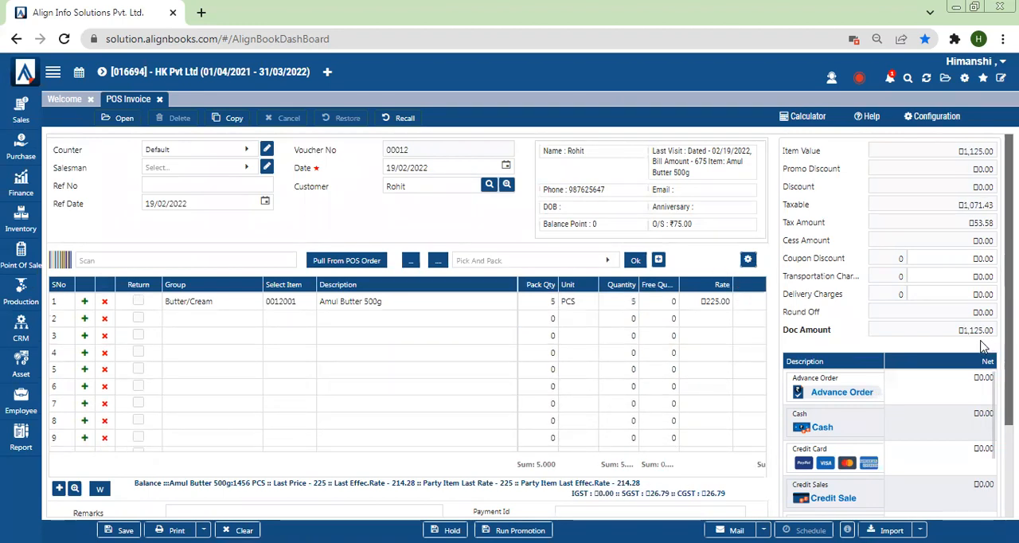
Settle the full invoice amount with the Cash tender and save the POS invoice
scroll(804, 360, "down", 1)
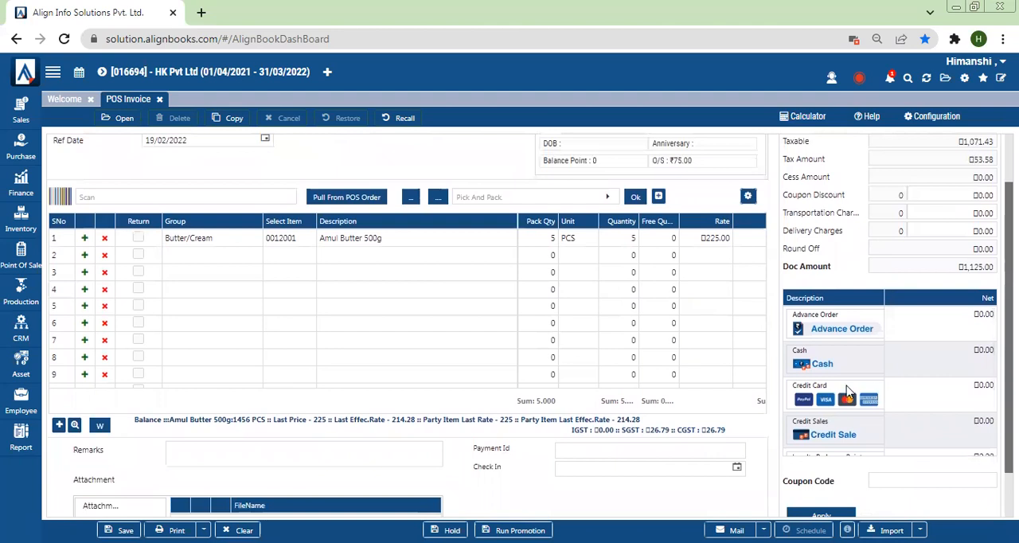
left_click(806, 362)
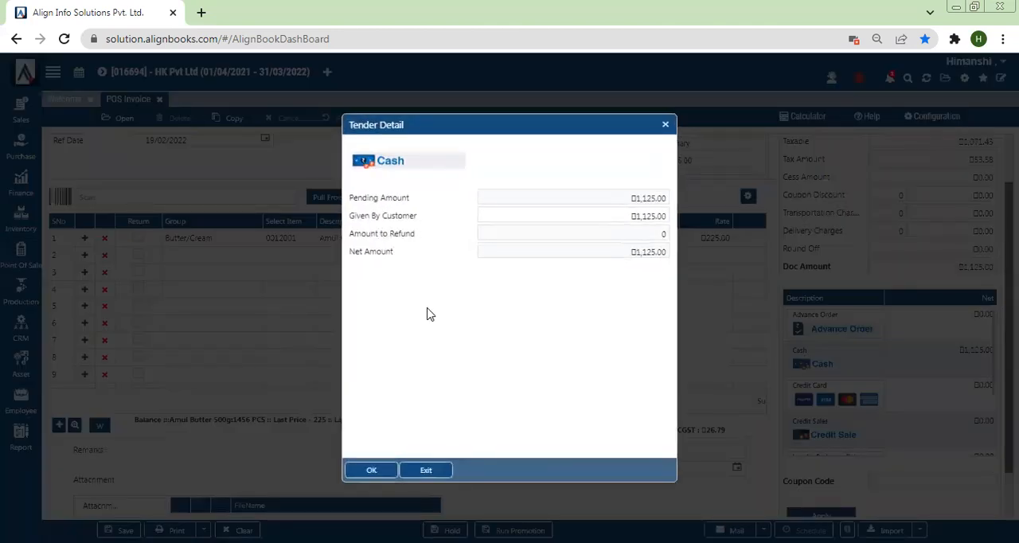
left_click(374, 471)
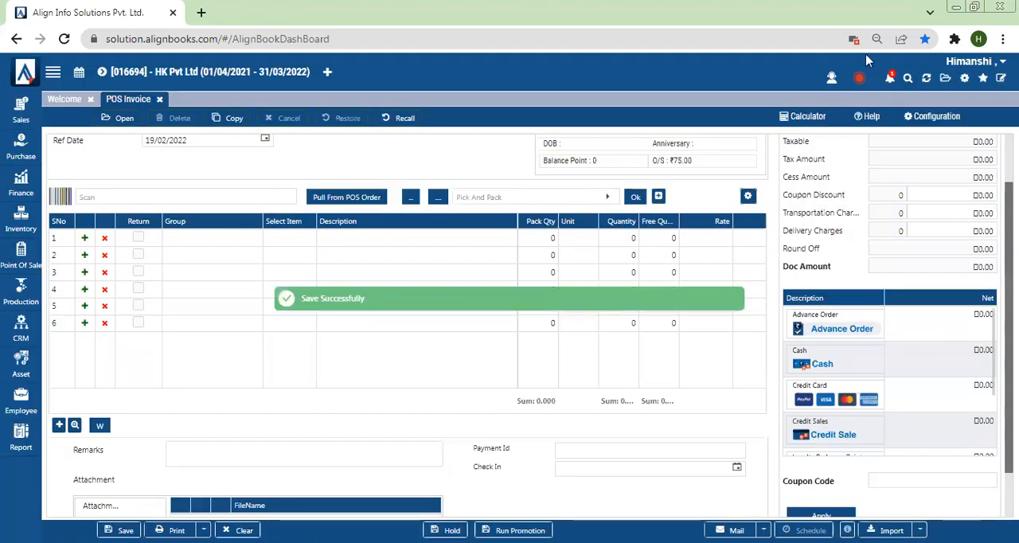
Refresh the application, accepting closure of all pages, and view the Loyalty Point Summary among the Point of Sales reports
left_click(927, 78)
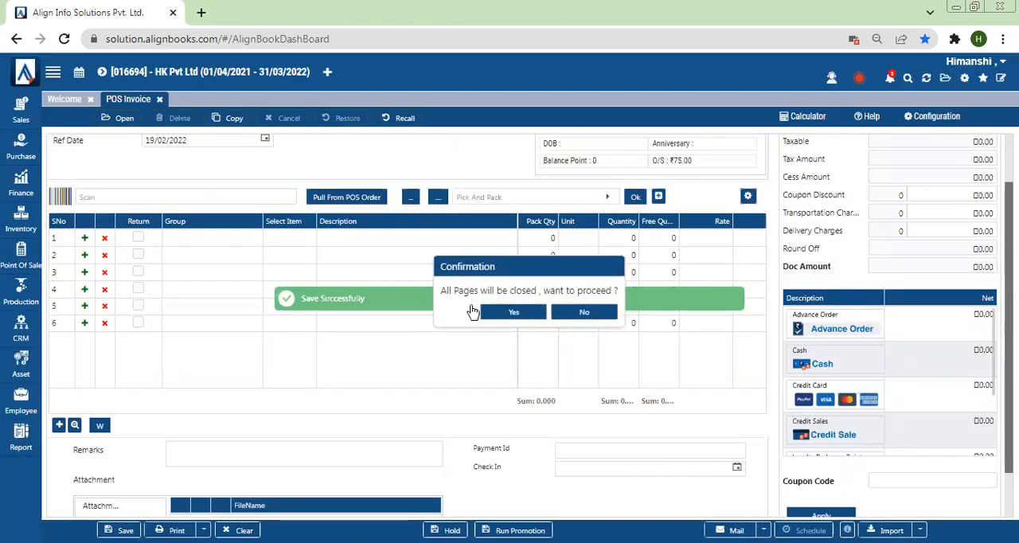
left_click(519, 312)
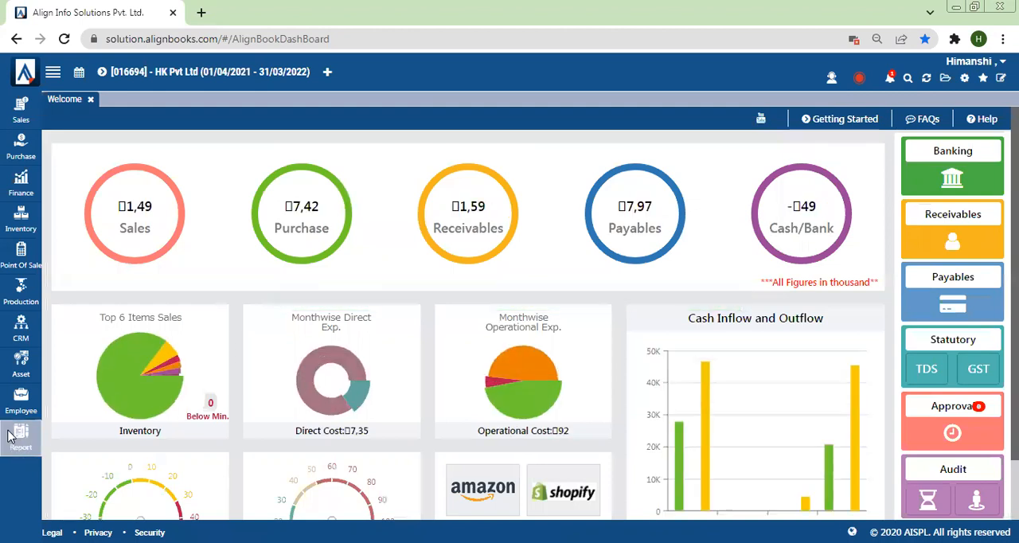
mouse_move(11, 437)
left_click(60, 434)
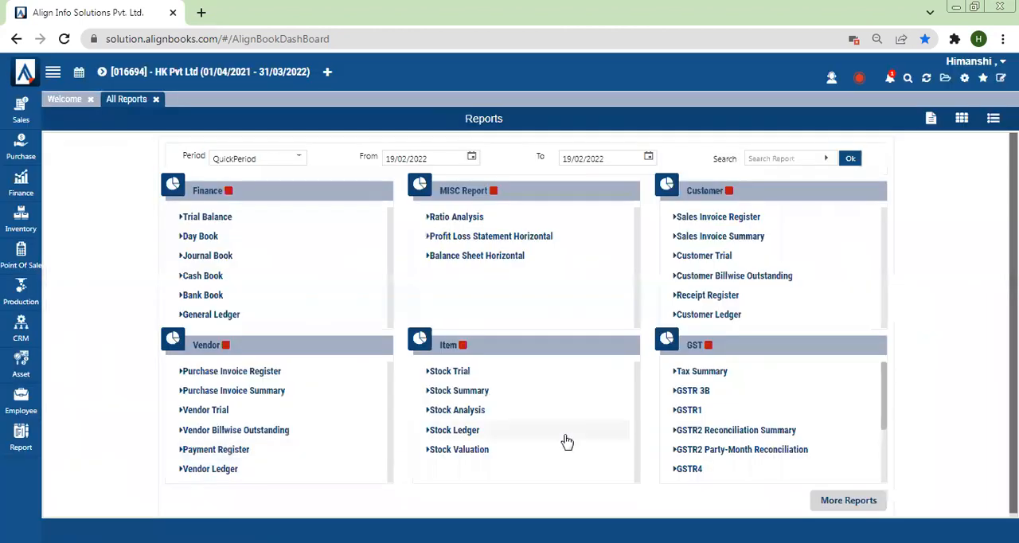
left_click(848, 500)
scroll(510, 325, "down", 2)
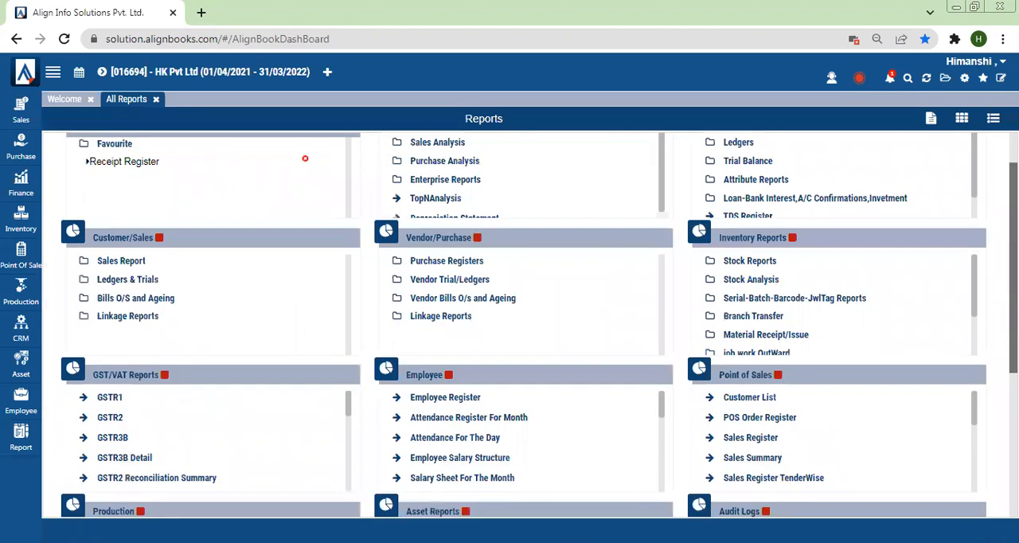
left_click_drag(981, 348, 976, 402)
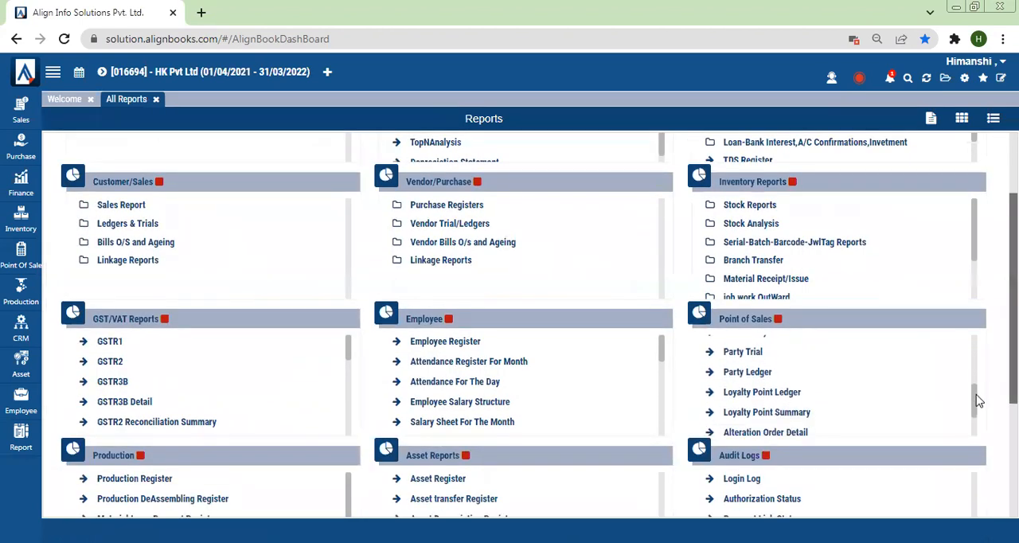
left_click(776, 420)
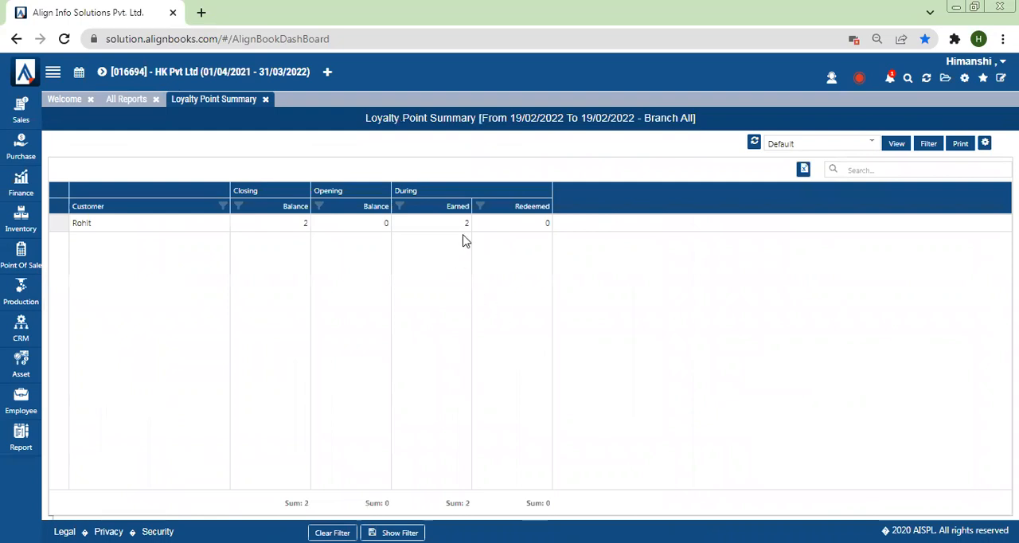
Start another POS Invoice for the same loyalty card customer
left_click(24, 259)
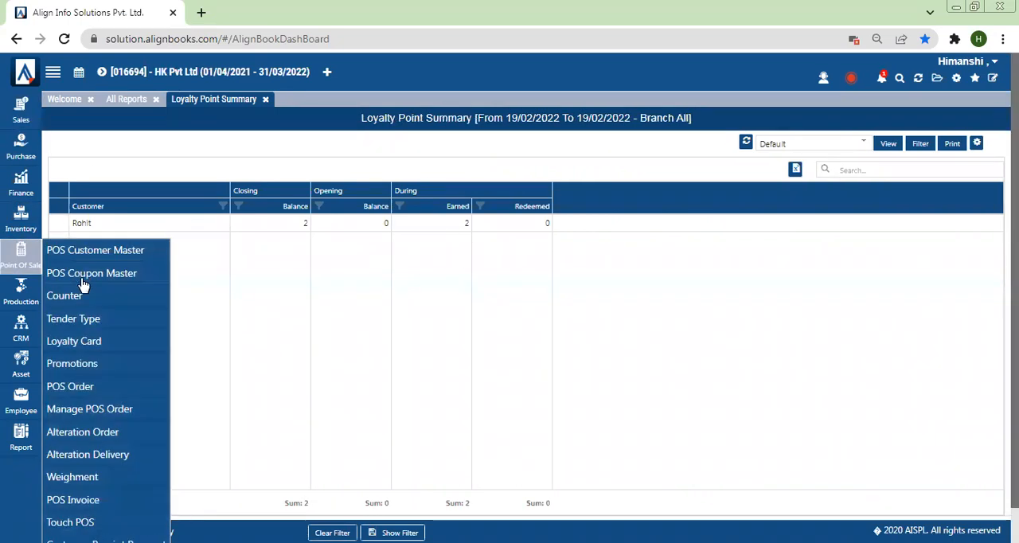
left_click(69, 505)
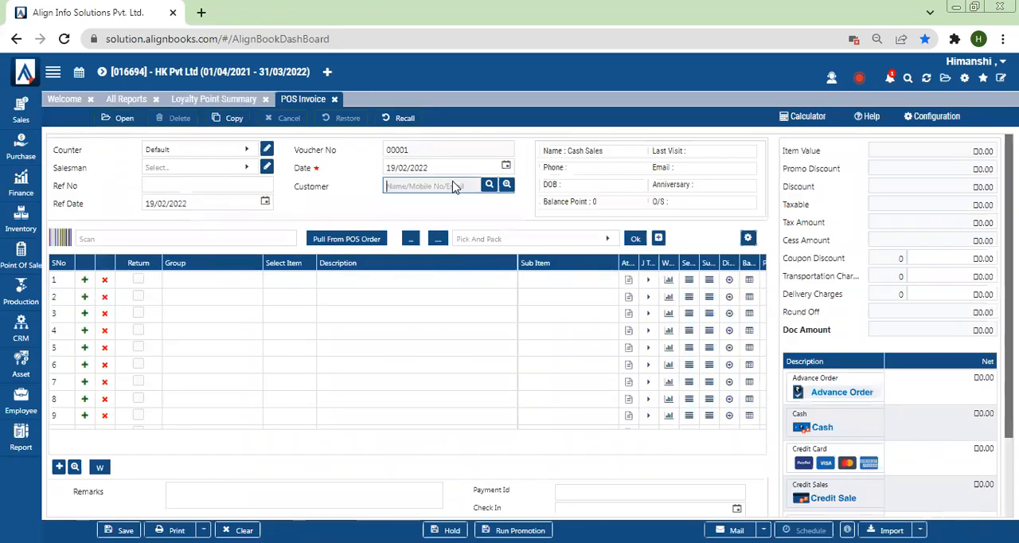
key("ctrl+a")
type("ro")
key("Return")
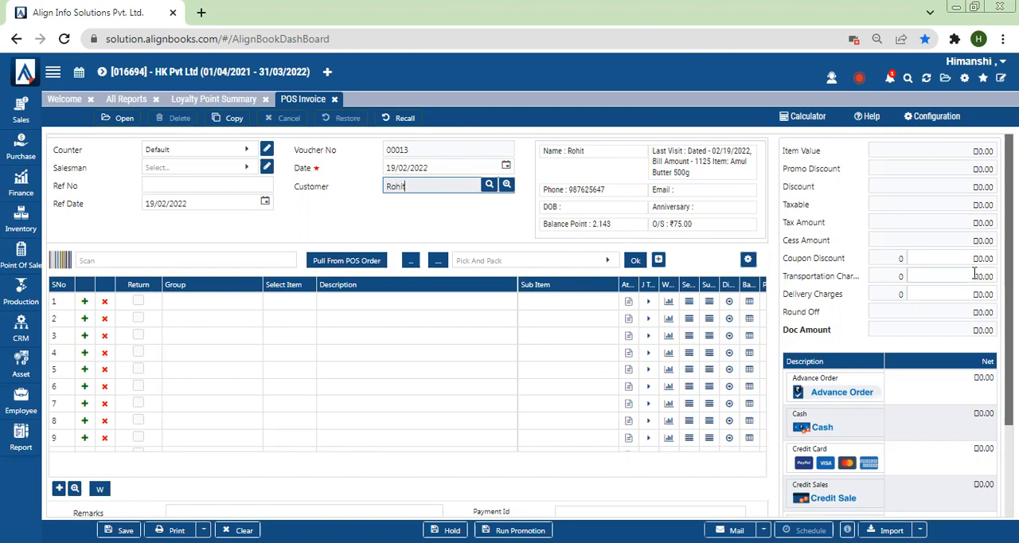
scroll(378, 304, "down", 1)
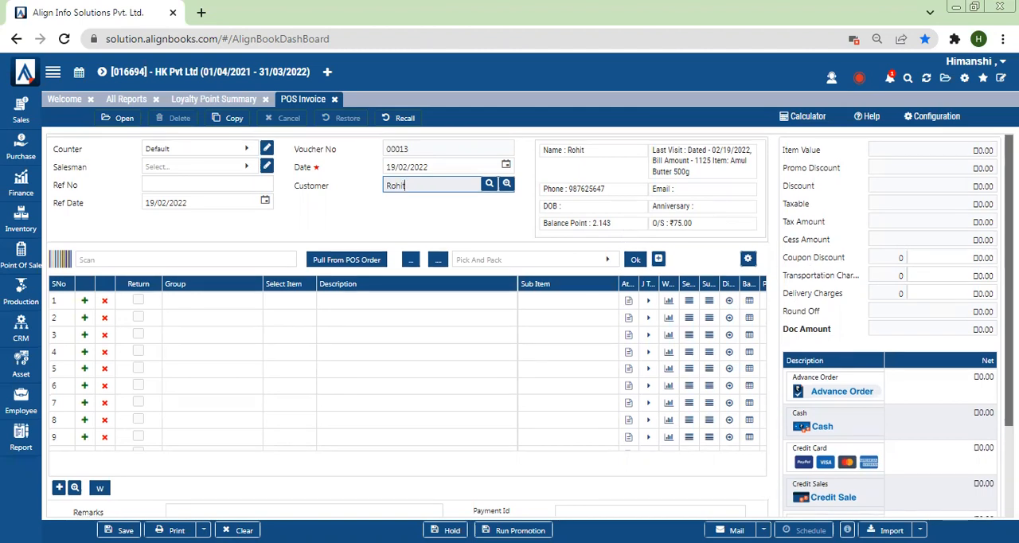
Add the item Amul Butter 500g to the new invoice's first row with a quantity of 3
left_click(283, 300)
left_click(77, 93)
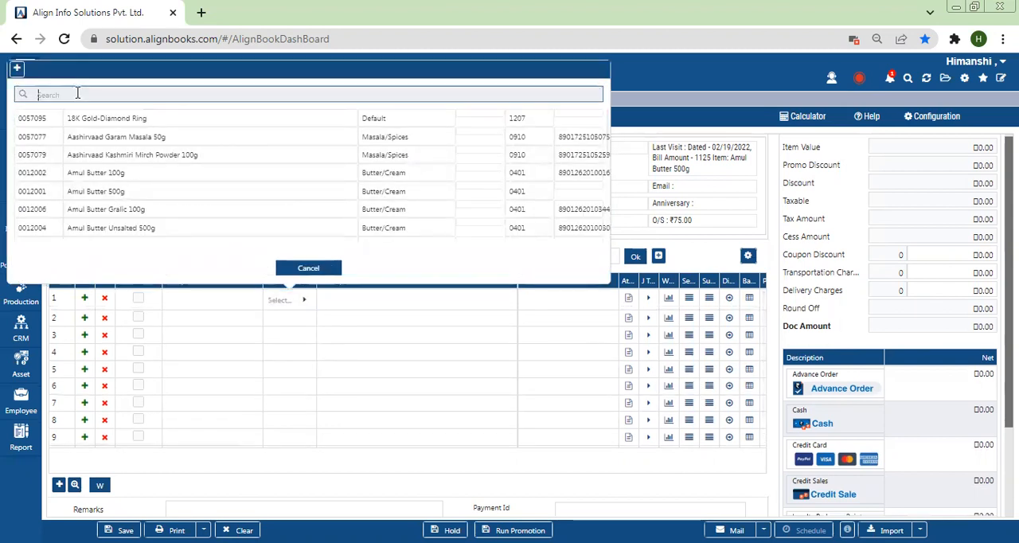
type("amul")
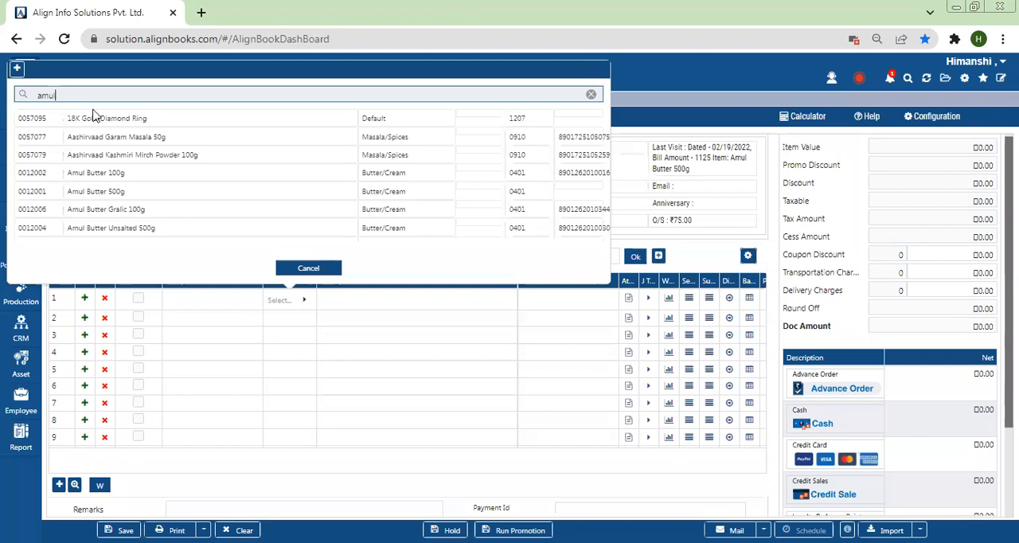
double_click(113, 136)
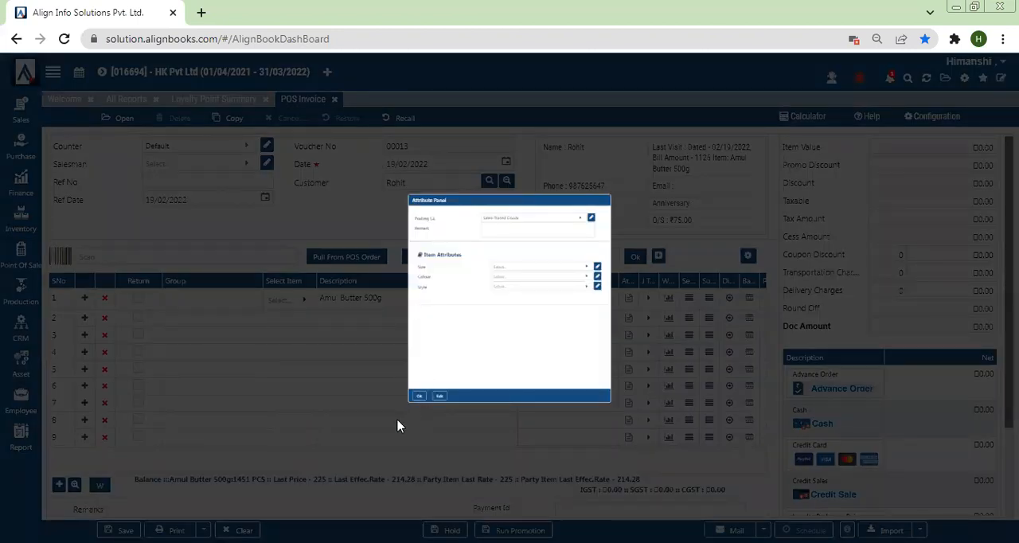
left_click(340, 478)
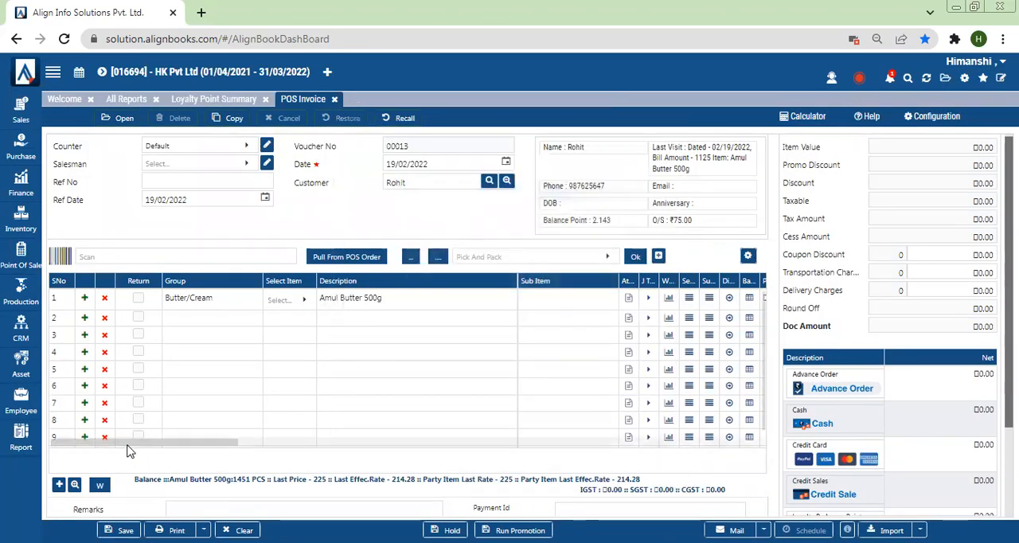
left_click_drag(190, 447, 210, 444)
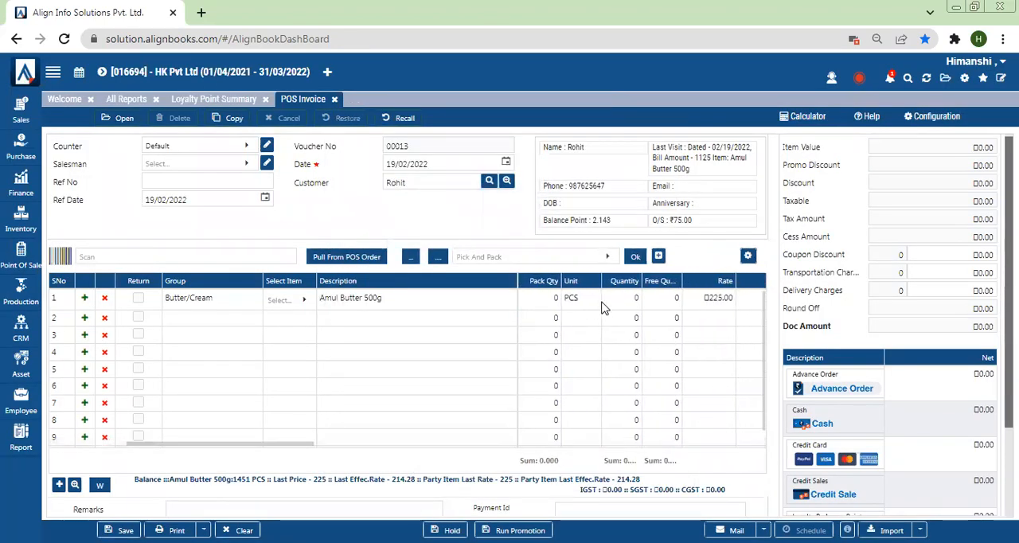
left_click(626, 301)
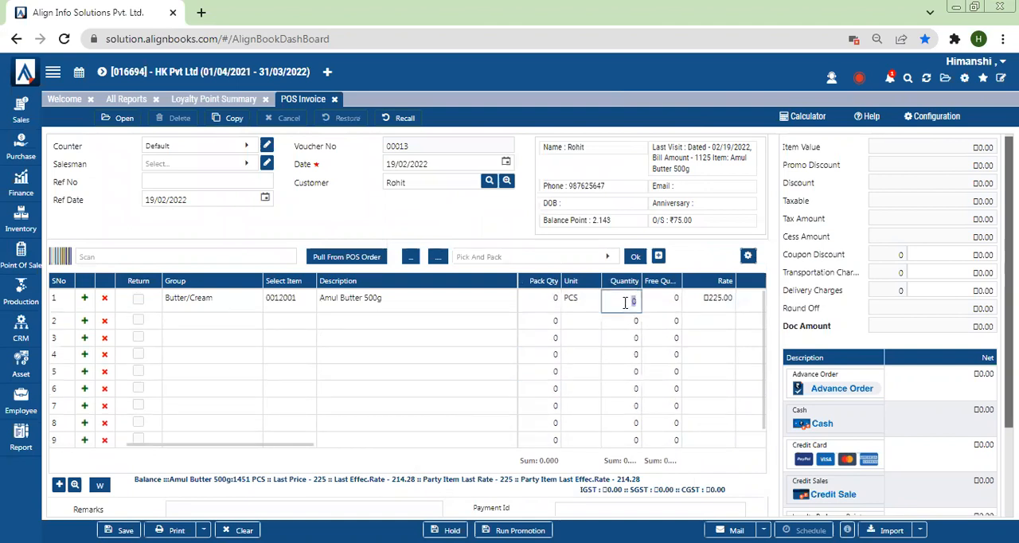
type("3")
left_click(927, 272)
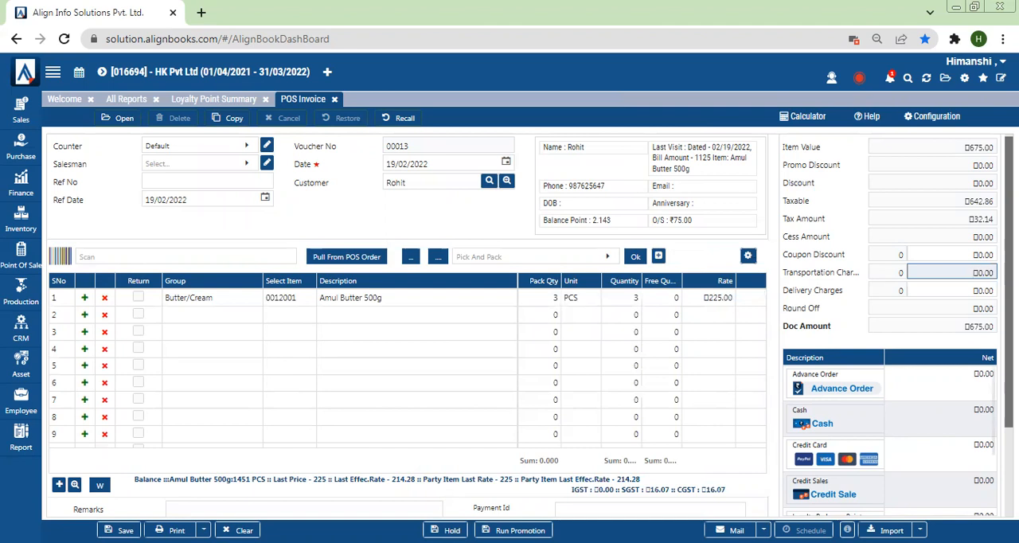
Try to redeem 2 points through the Loyalty Points tender on this invoice, and leave the tender details
scroll(510, 326, "down", 1)
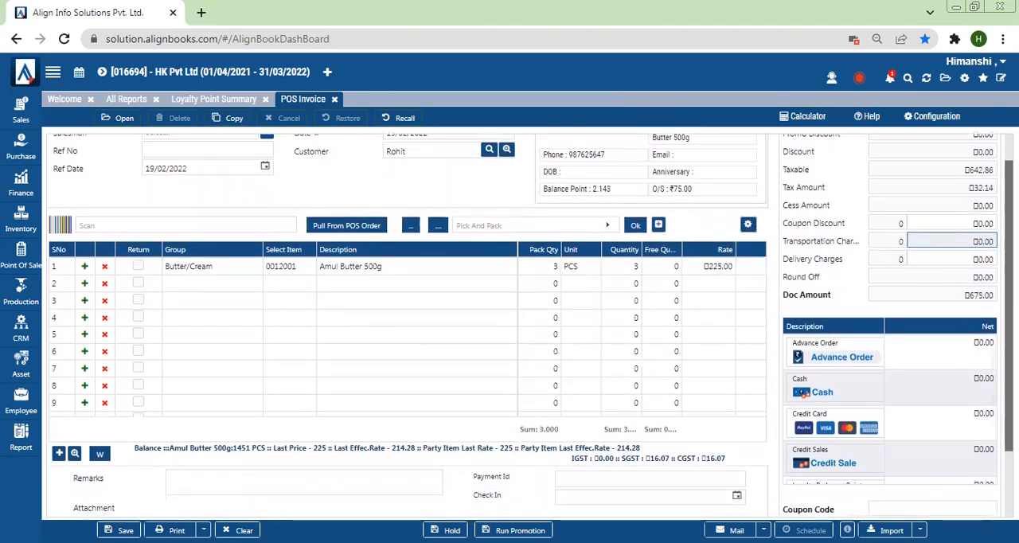
scroll(866, 420, "down", 3)
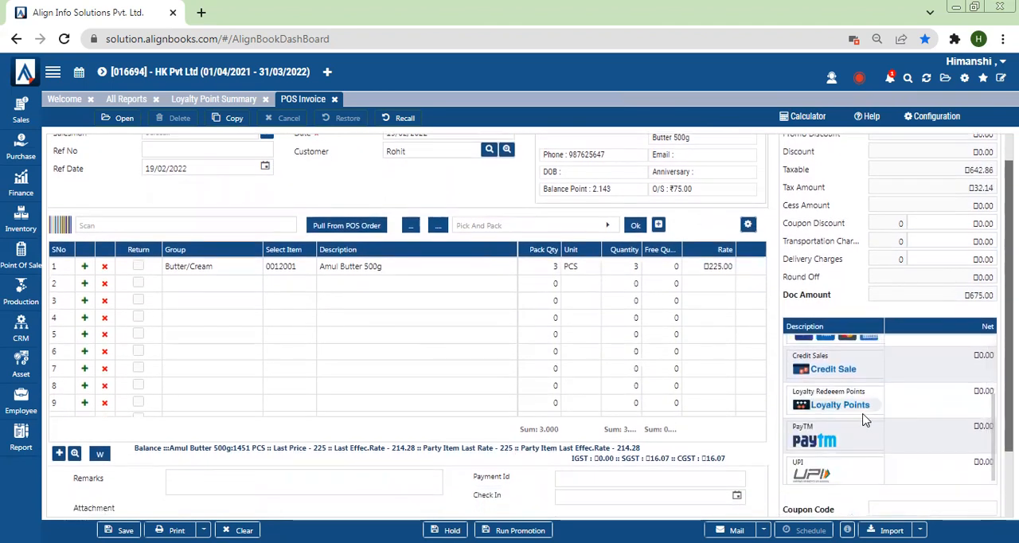
left_click(833, 398)
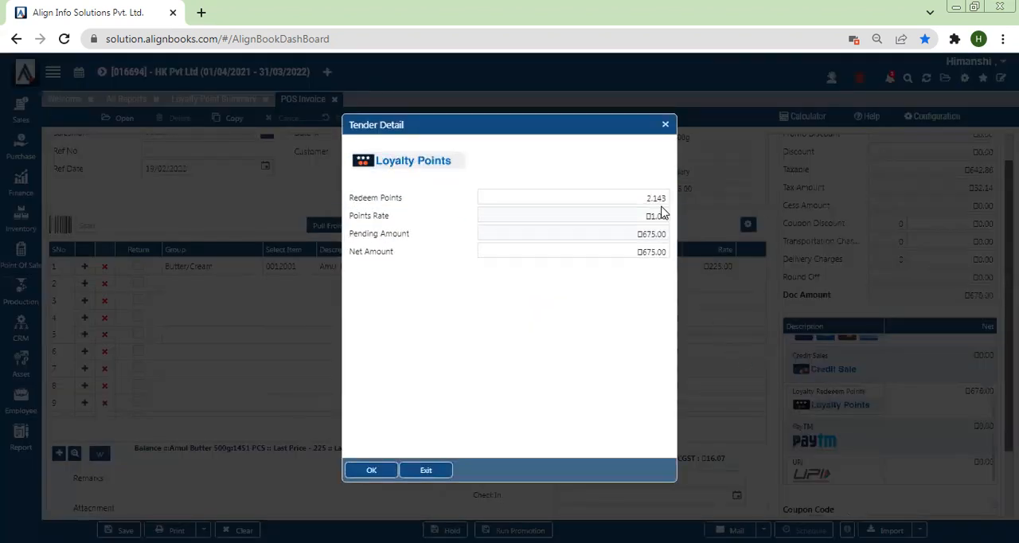
left_click(654, 193)
type("0")
left_click(635, 181)
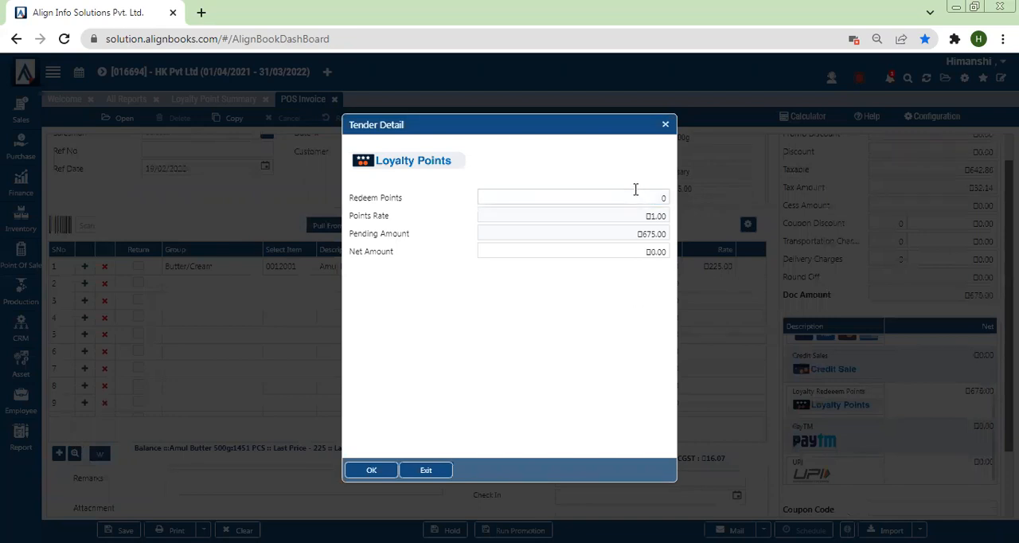
left_click(635, 194)
type("2")
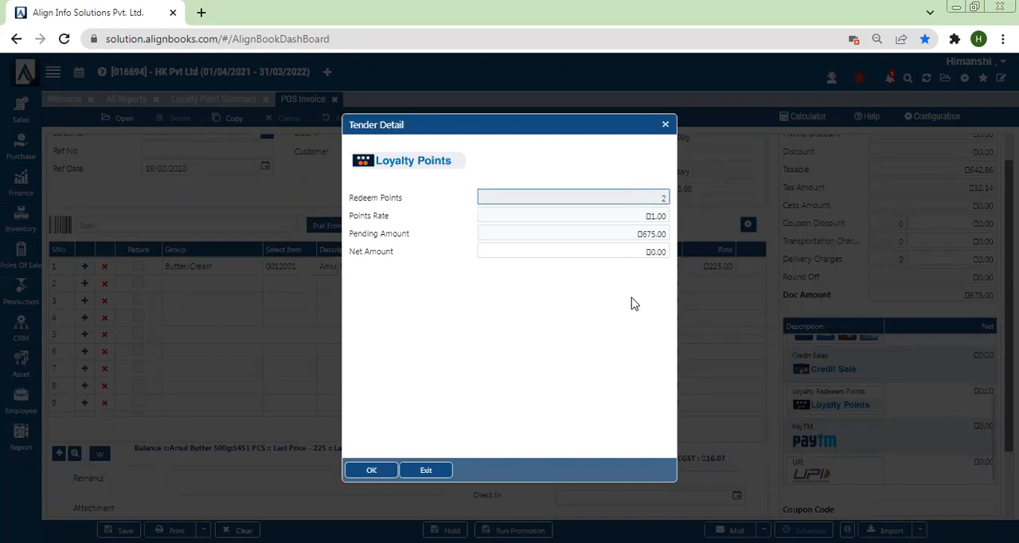
left_click(633, 295)
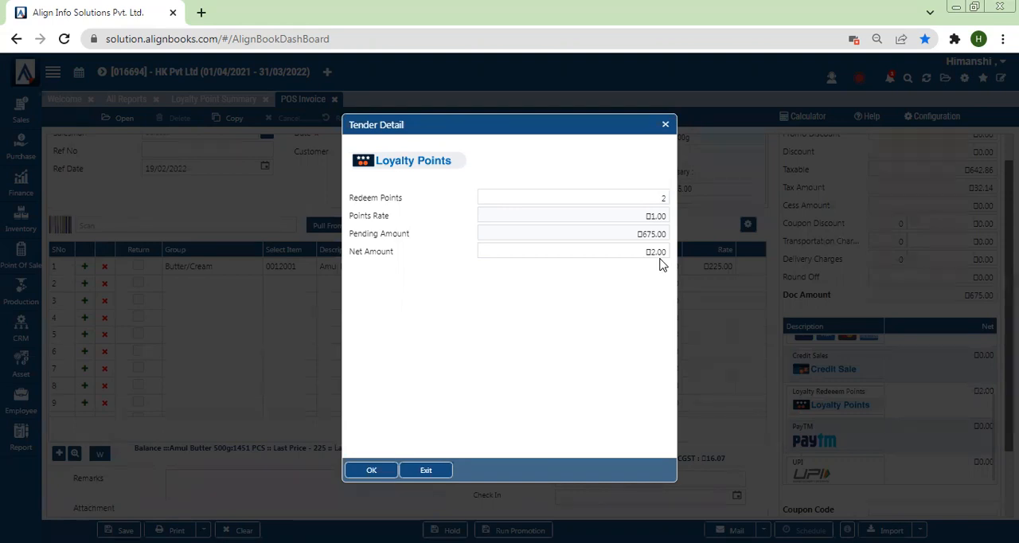
left_click(366, 471)
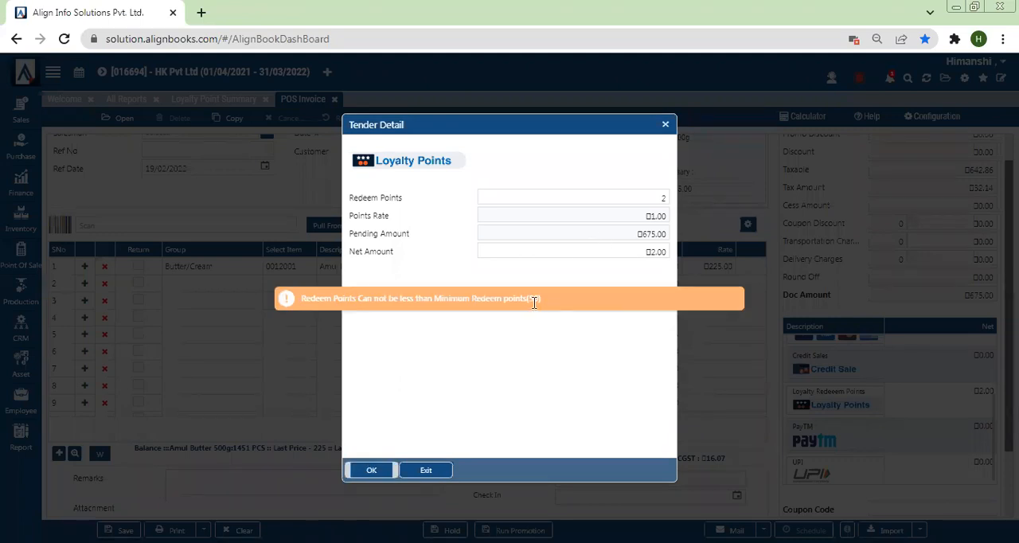
left_click(661, 257)
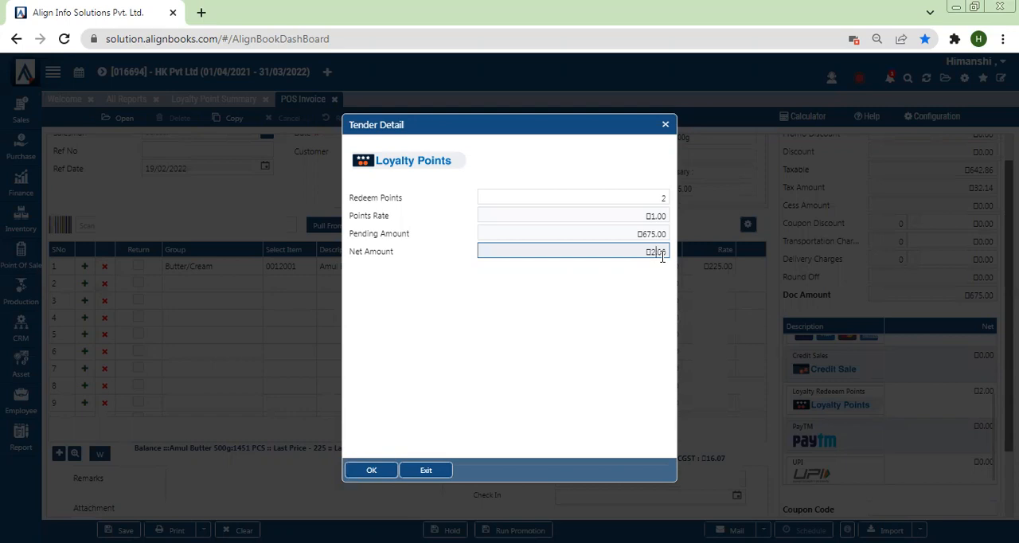
left_click(428, 472)
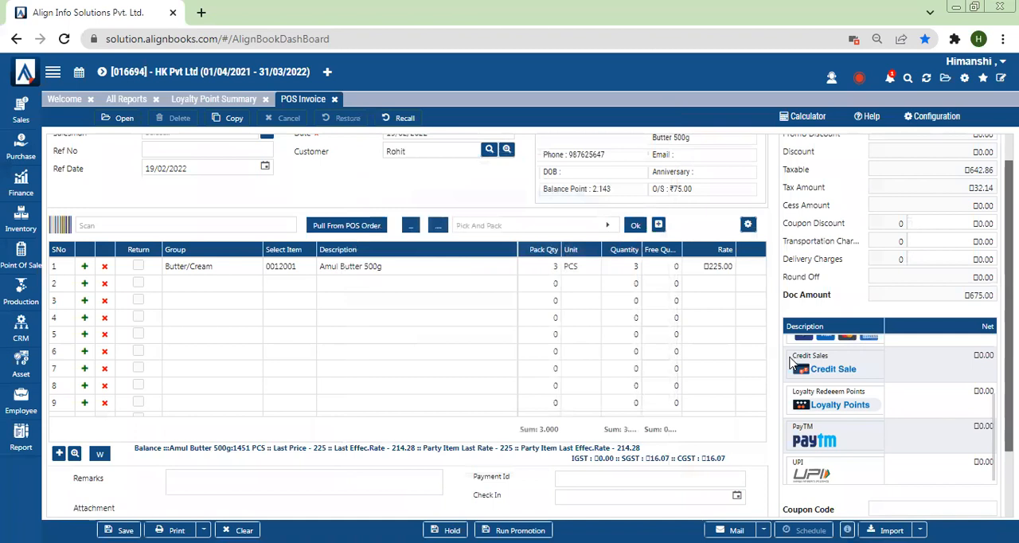
Create a new Point of Sale promotion described as "10% off on dairy items" with the type DiscountOnItems
left_click(17, 266)
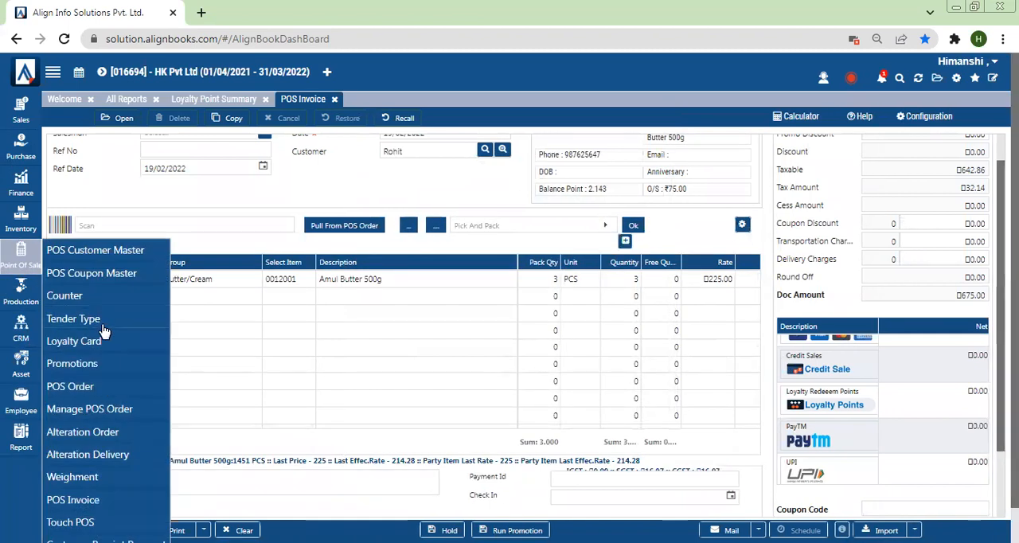
left_click(80, 368)
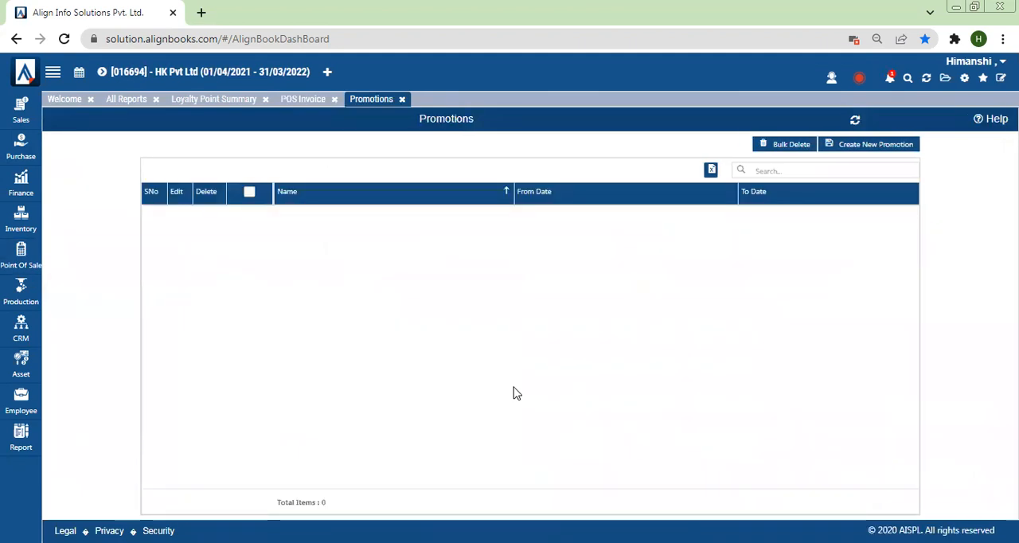
left_click(858, 149)
left_click(366, 176)
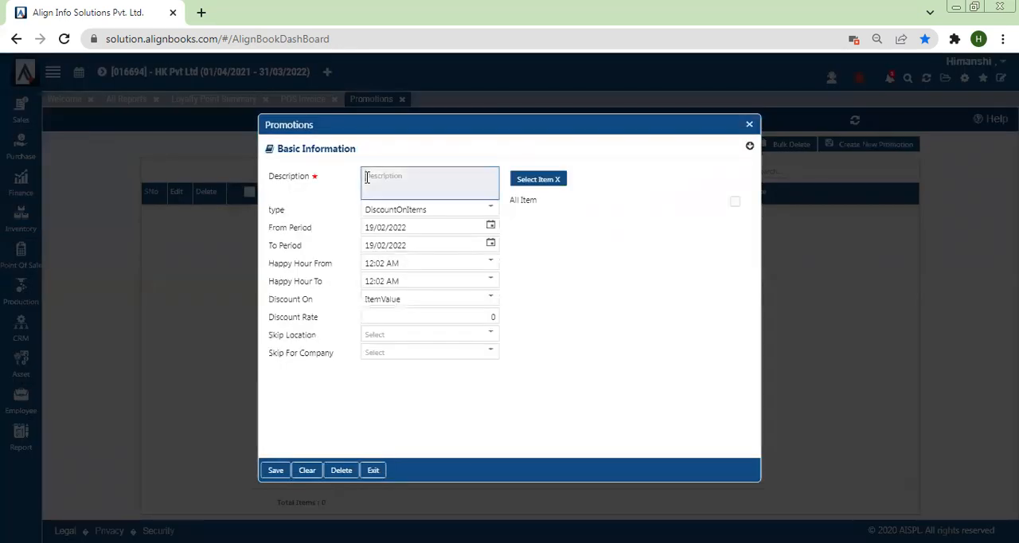
type("10% off on dairy ")
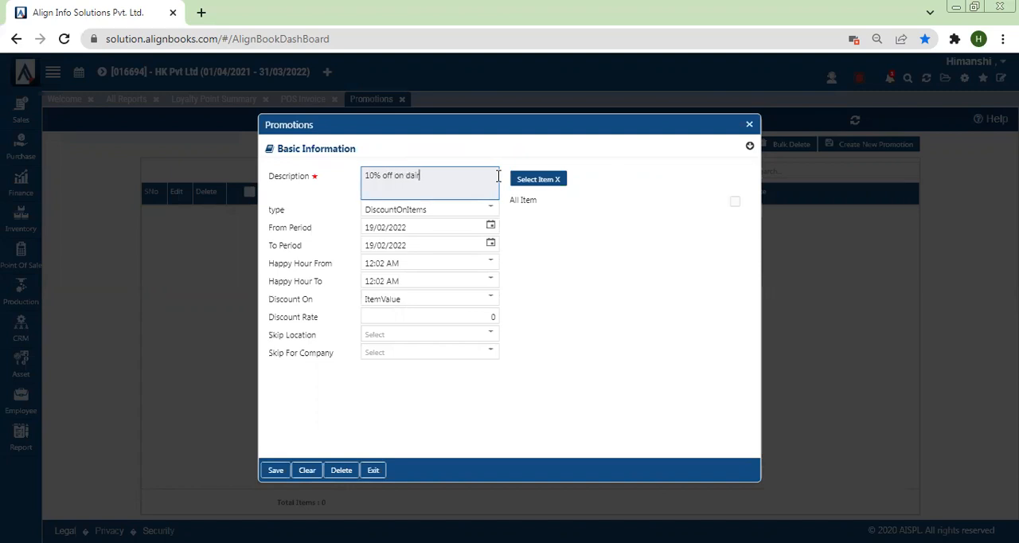
type("items")
left_click(446, 213)
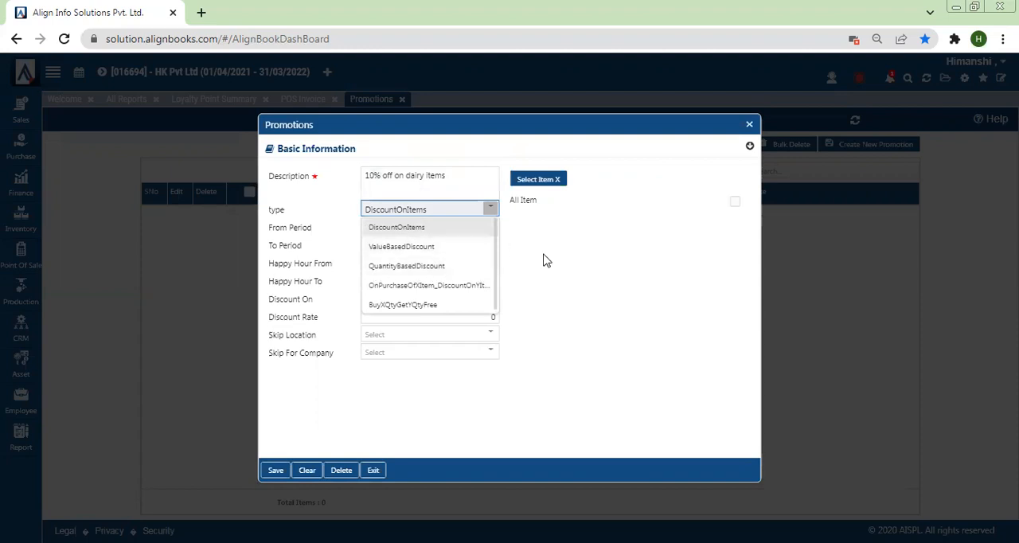
left_click(391, 229)
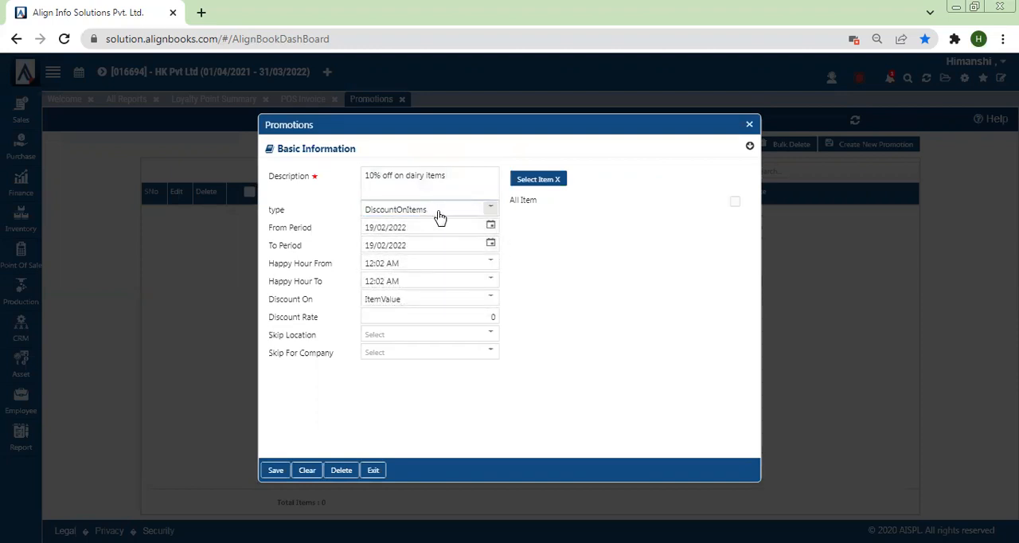
Keep the promotion's start date and set its To Period date to 28/02/2022
left_click(490, 229)
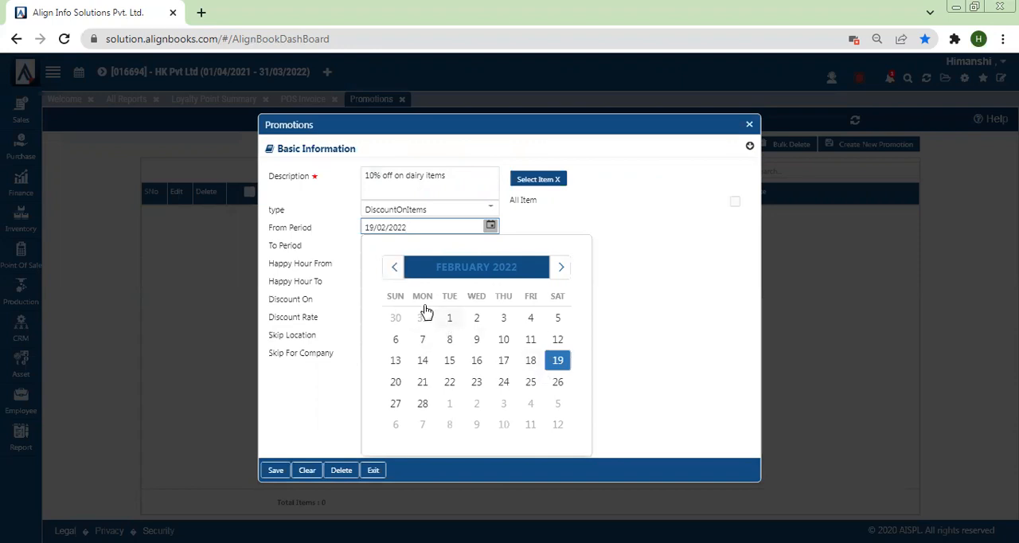
left_click(598, 229)
left_click(490, 244)
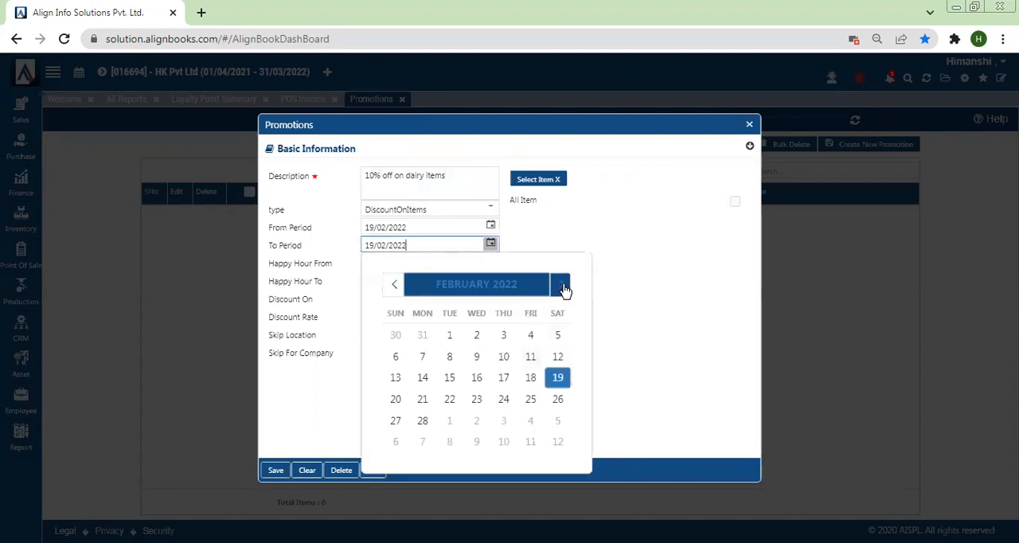
left_click(562, 286)
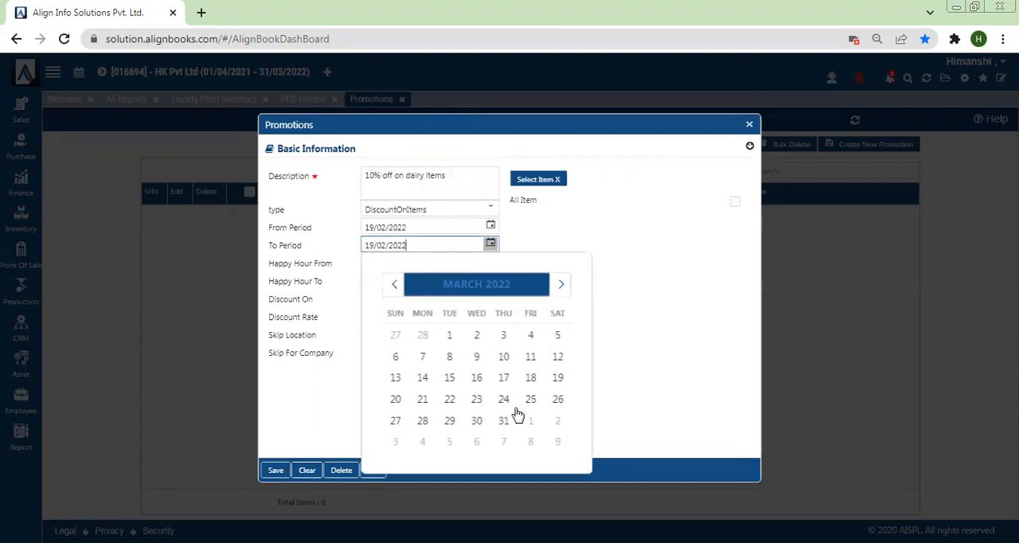
left_click(394, 284)
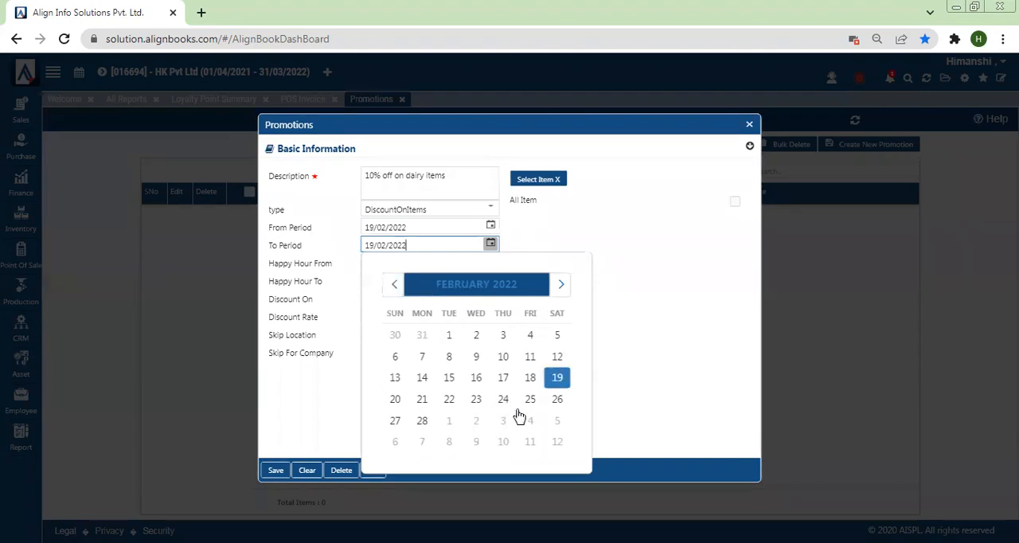
left_click(418, 420)
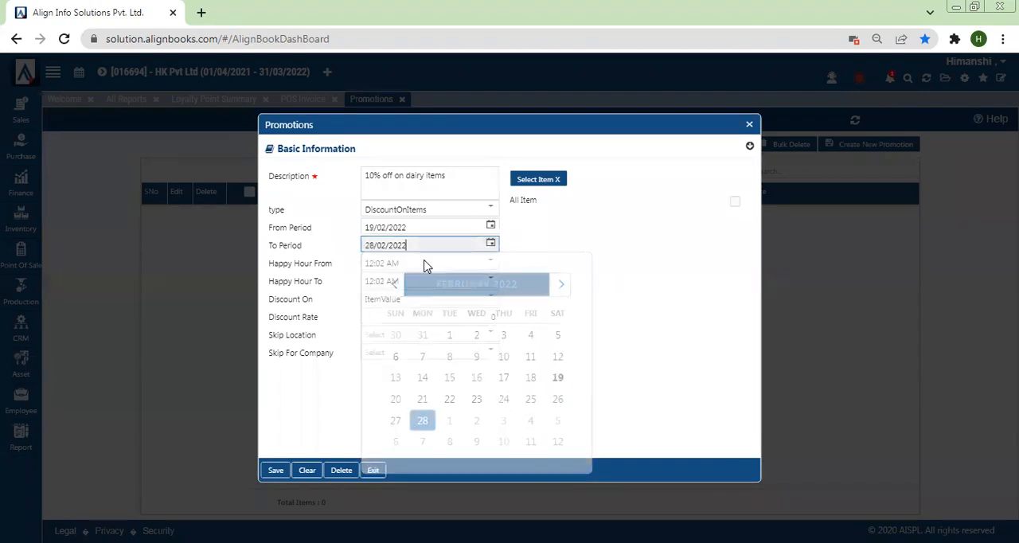
Set the promotion's Happy Hour From time to 10:00 AM
left_click(458, 263)
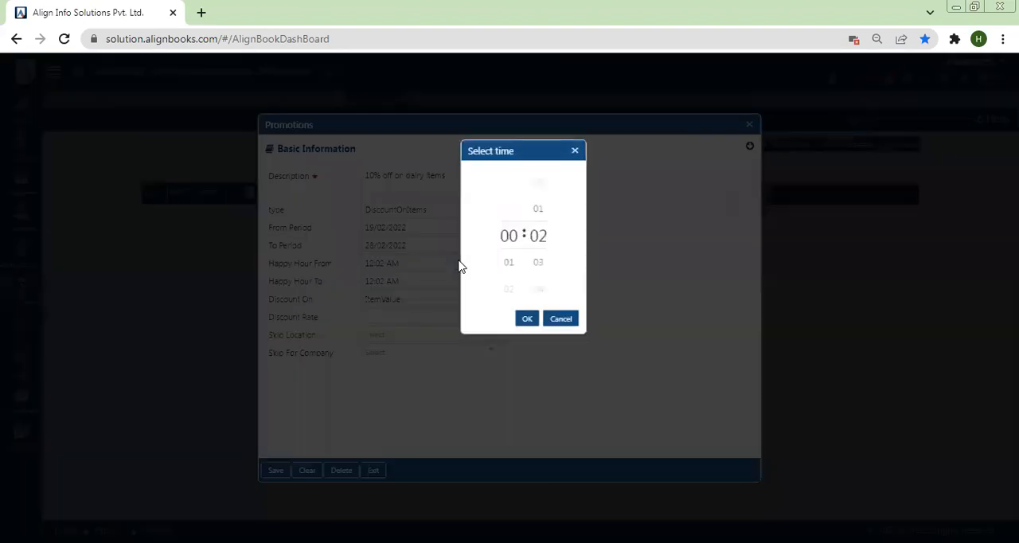
left_click_drag(508, 243, 509, 193)
left_click_drag(506, 231, 515, 152)
left_click_drag(506, 260, 542, 291)
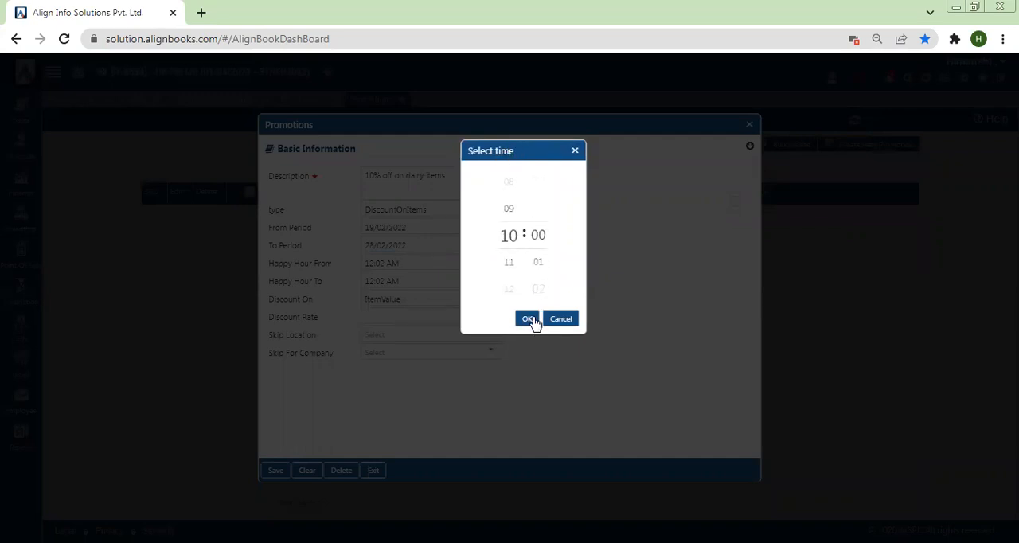
left_click(528, 320)
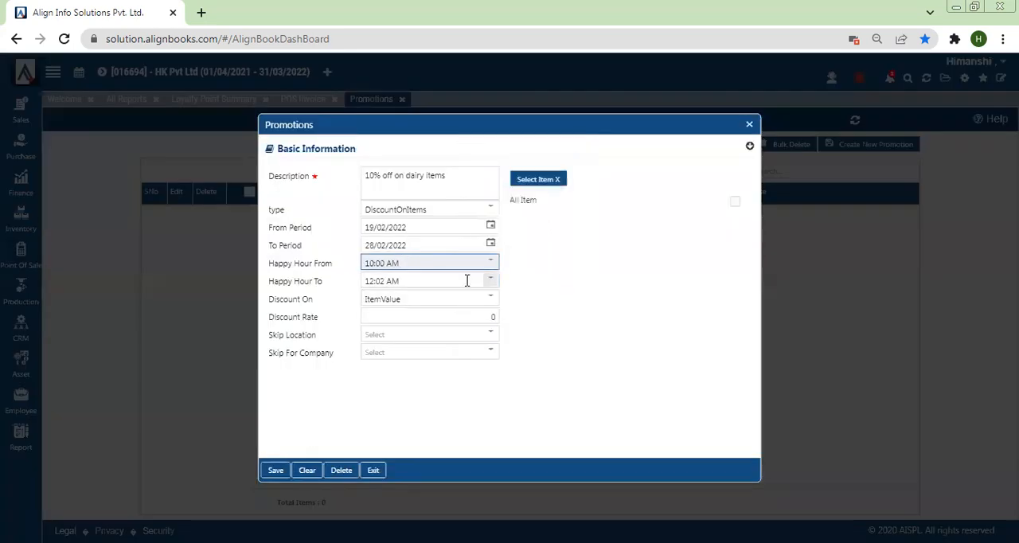
Try to set the promotion's Happy Hour To time to 10:00 PM
left_click(466, 283)
left_click_drag(507, 276, 507, 214)
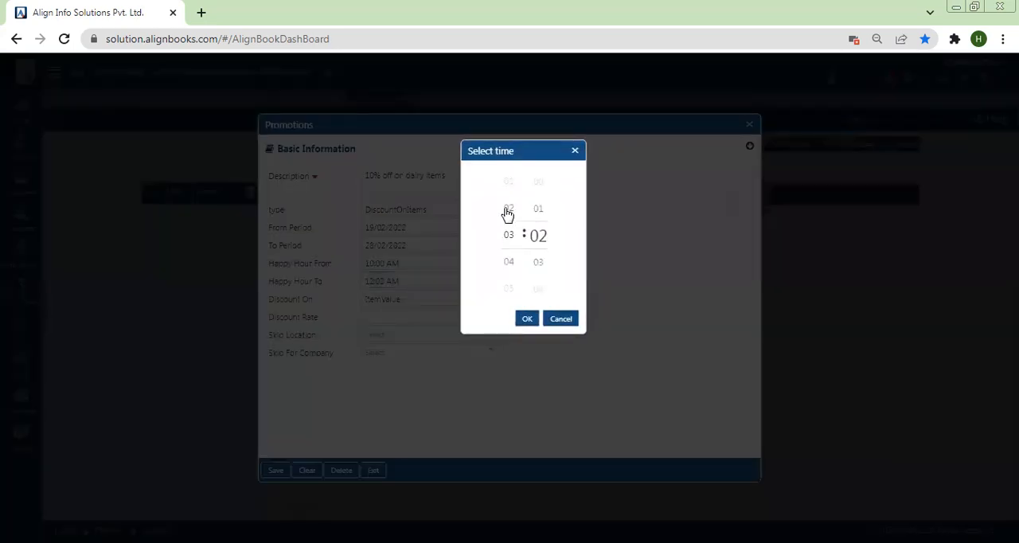
left_click_drag(507, 268, 513, 223)
left_click_drag(514, 268, 518, 118)
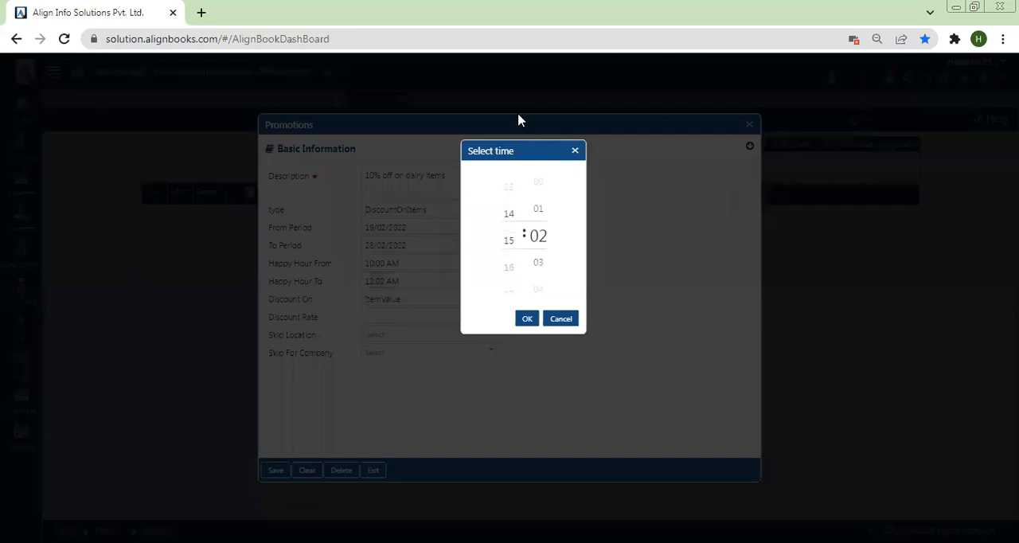
mouse_move(519, 268)
left_mouse_down()
mouse_move(511, 162)
mouse_move(507, 256)
left_mouse_up()
left_click(536, 186)
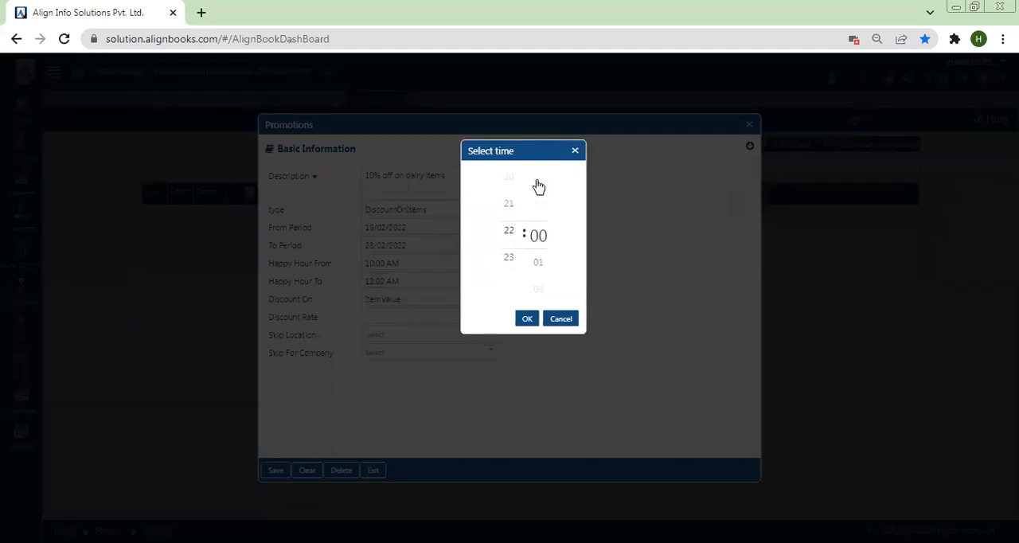
left_click(527, 319)
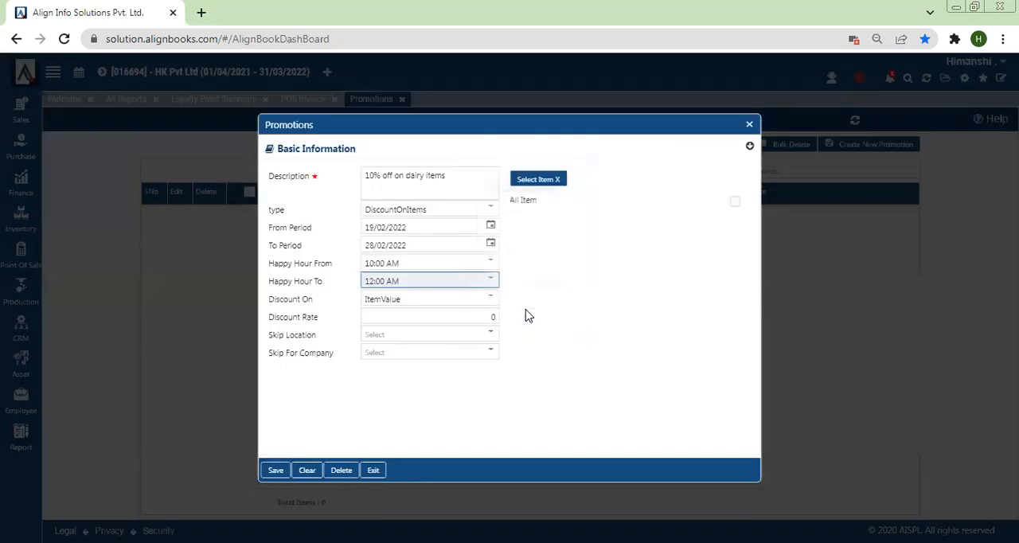
Set the end of the promotion's happy hour to 10:00 PM
left_click(491, 279)
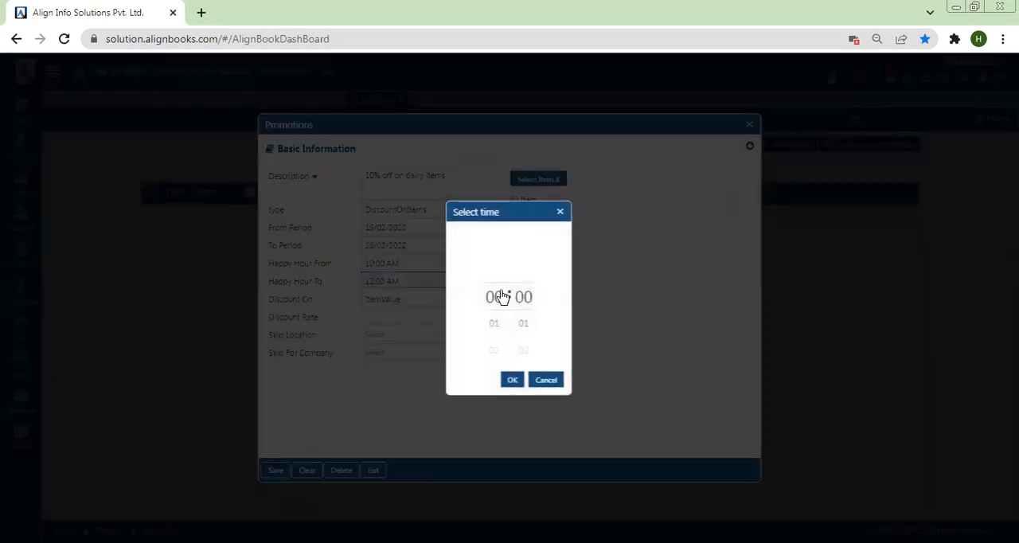
scroll(491, 287, "down", 17)
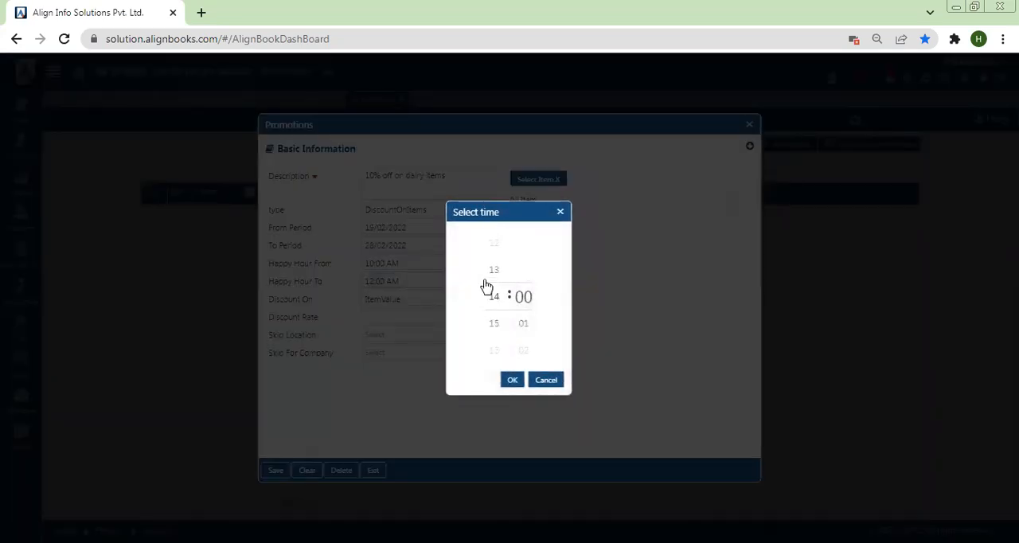
scroll(483, 321, "down", 6)
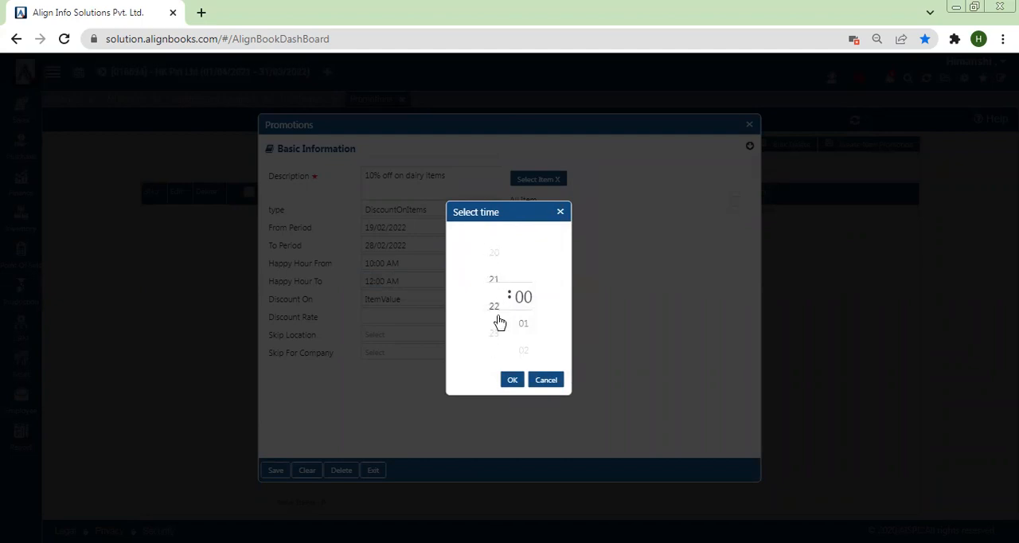
scroll(499, 322, "up", 1)
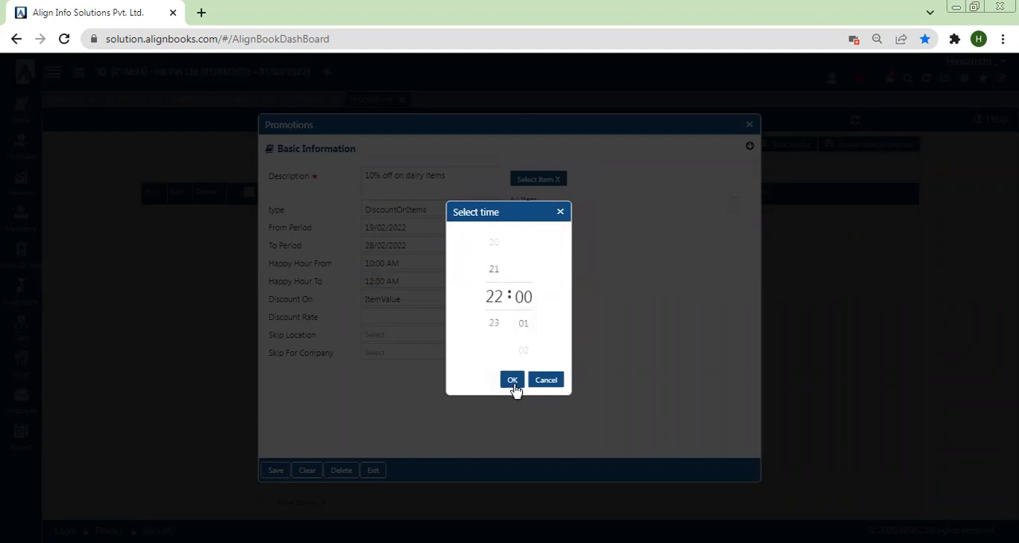
left_click(512, 381)
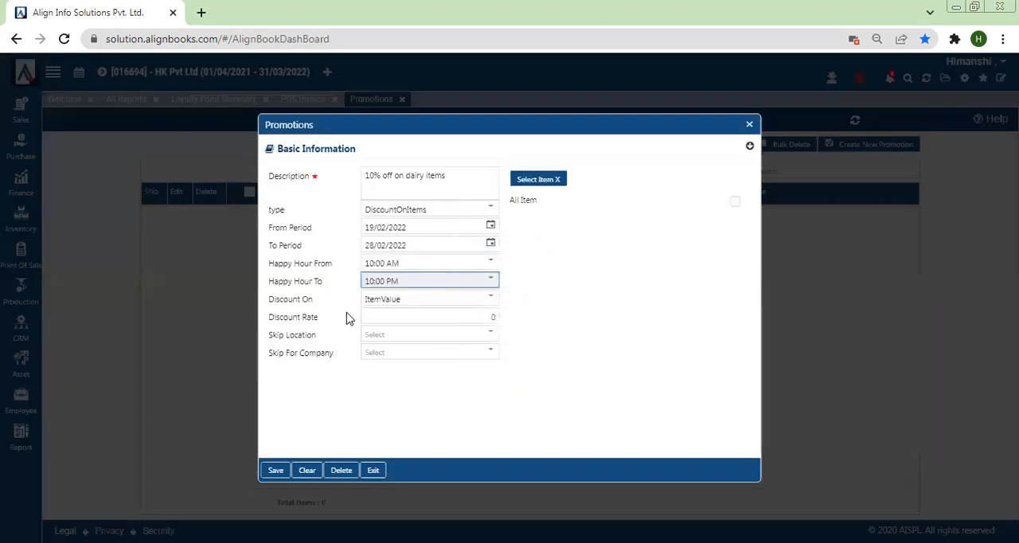
Base the promotion's discount on ItemValue and set its Discount Rate to 10
left_click(398, 303)
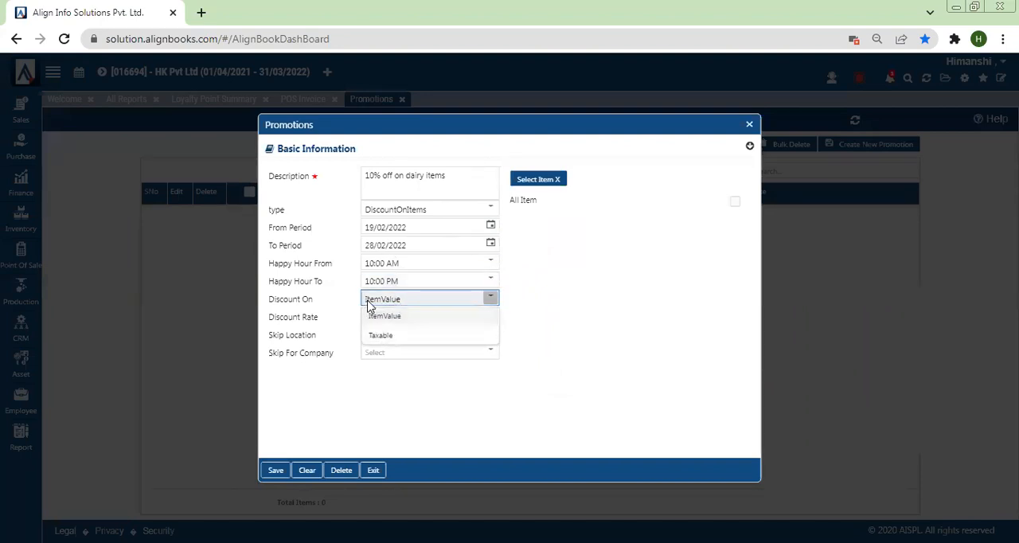
left_click(390, 318)
left_click(403, 315)
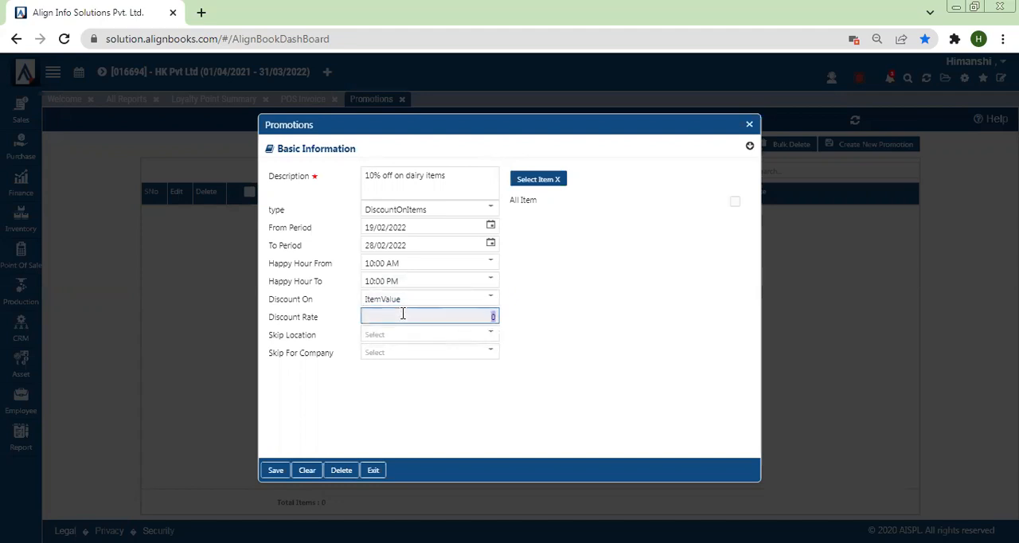
type("10")
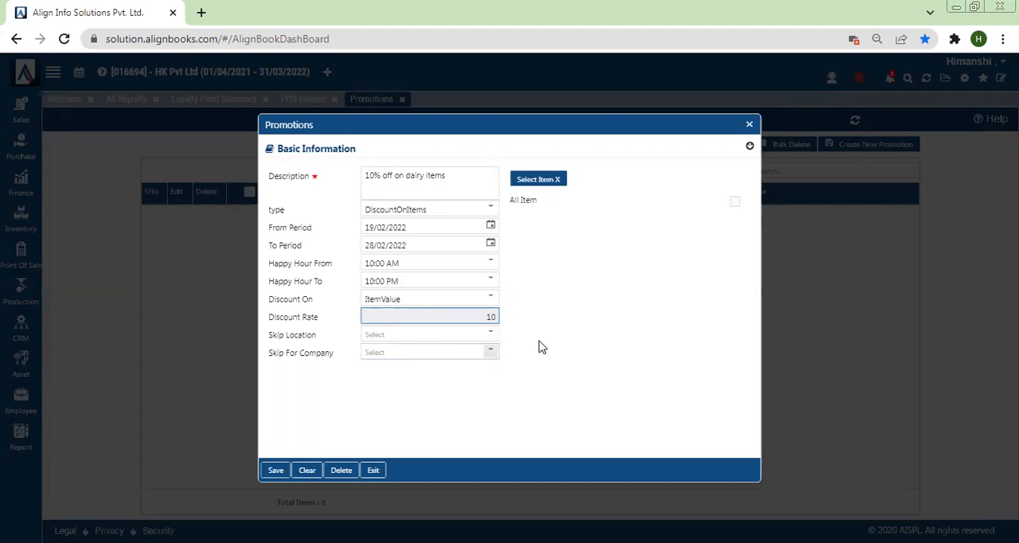
left_click(266, 353)
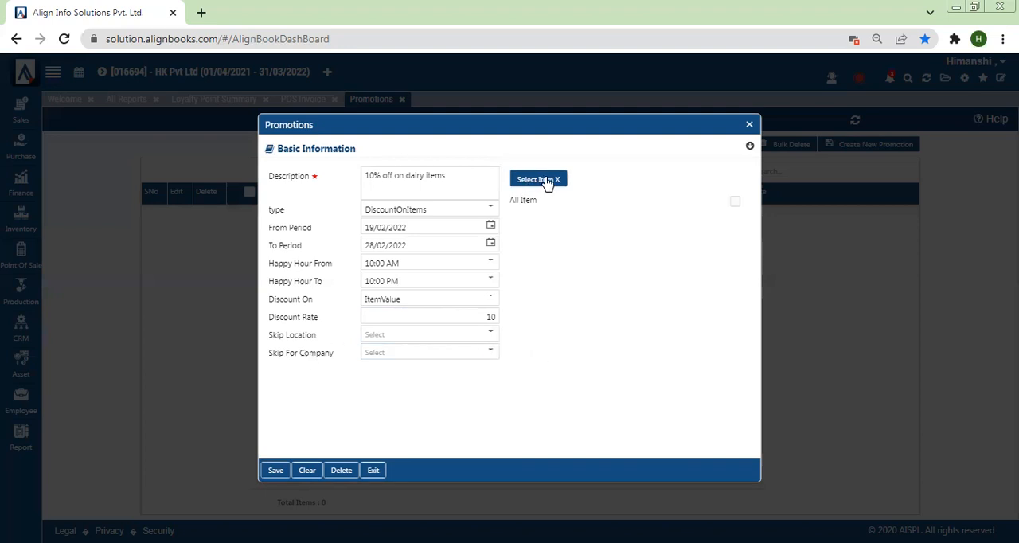
Assign items from the Butter/Cream group to the dairy promotion, save it and close its form
left_click_drag(406, 175, 453, 176)
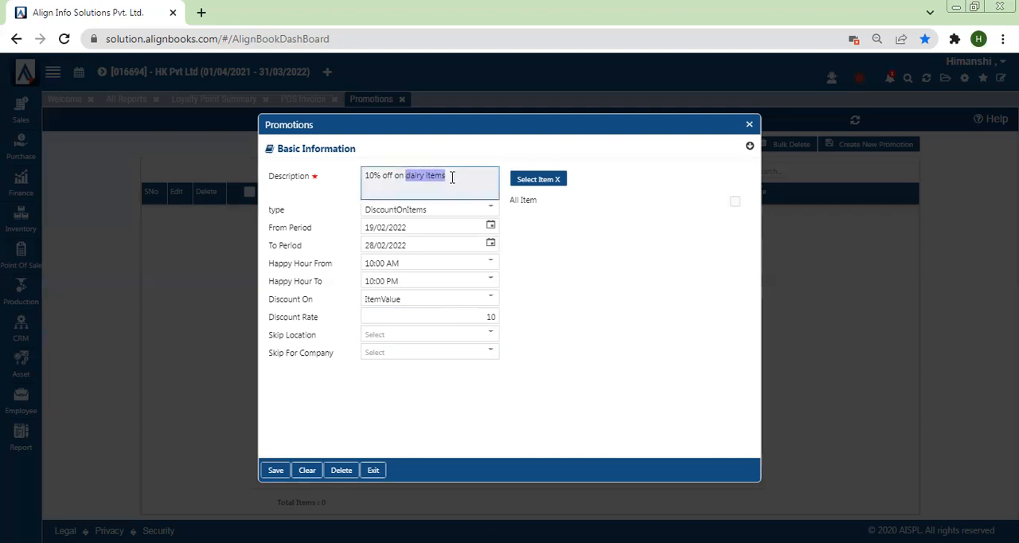
left_click(533, 183)
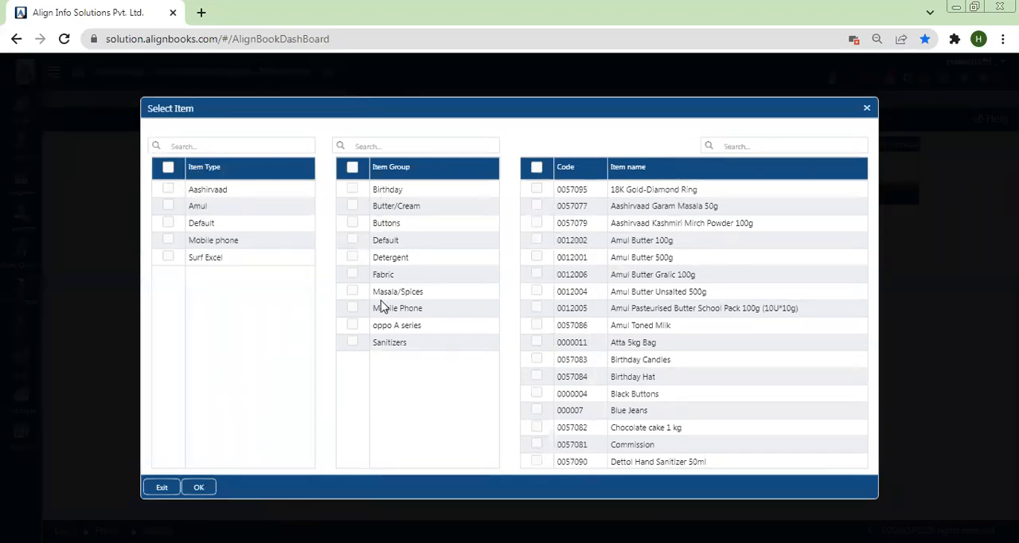
left_click(353, 206)
left_click(537, 275)
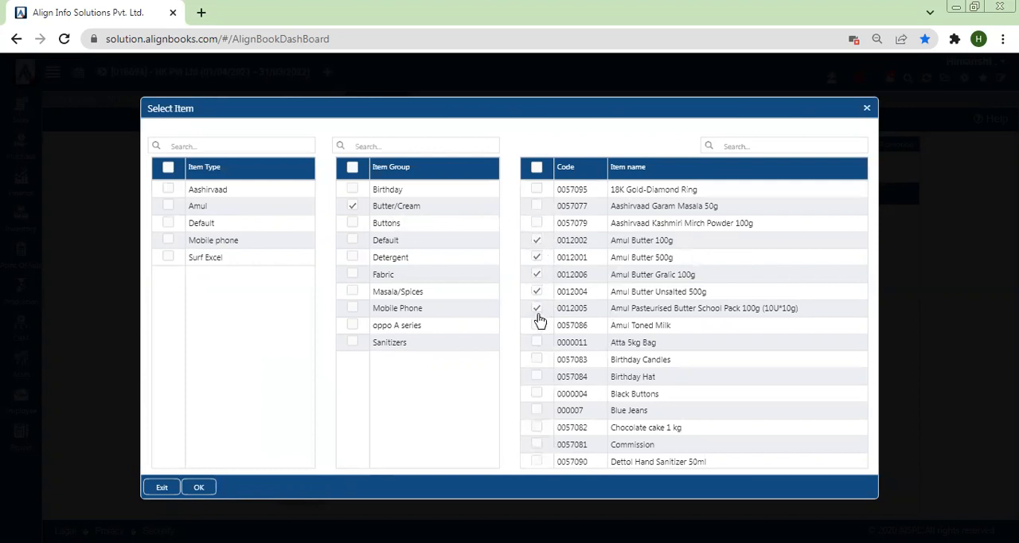
left_click(200, 489)
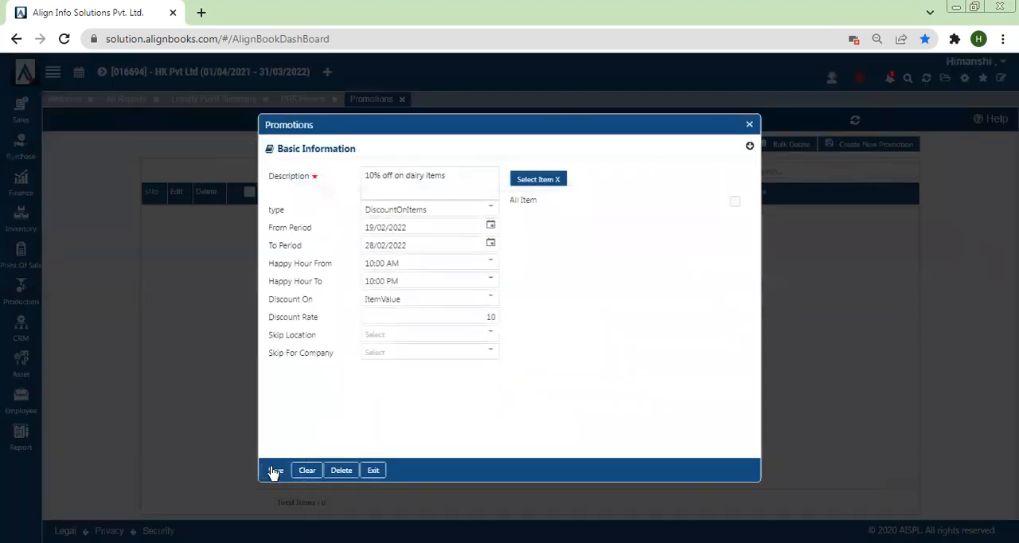
left_click(274, 470)
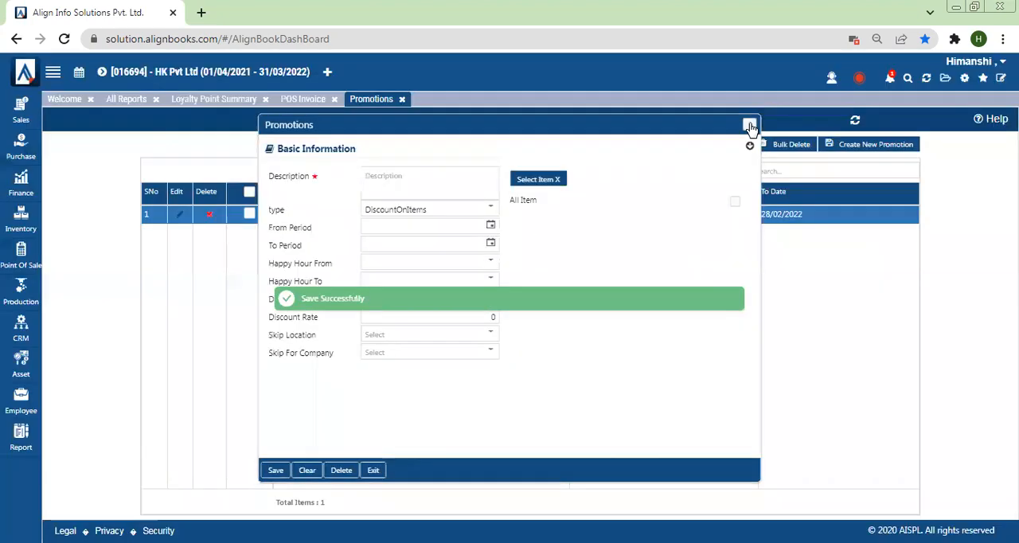
left_click(749, 127)
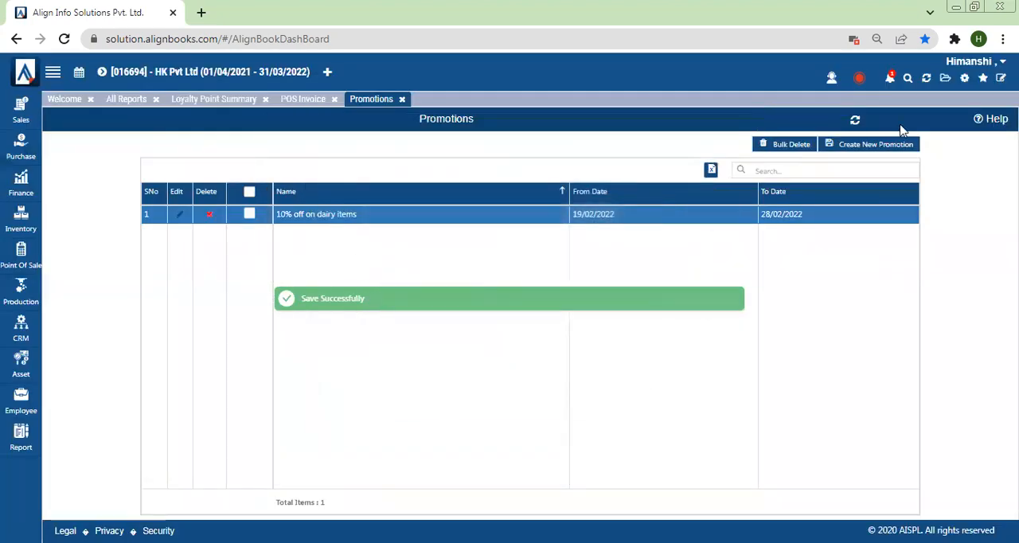
Refresh the application, agreeing to close all pages, and open a new POS Invoice
left_click(927, 79)
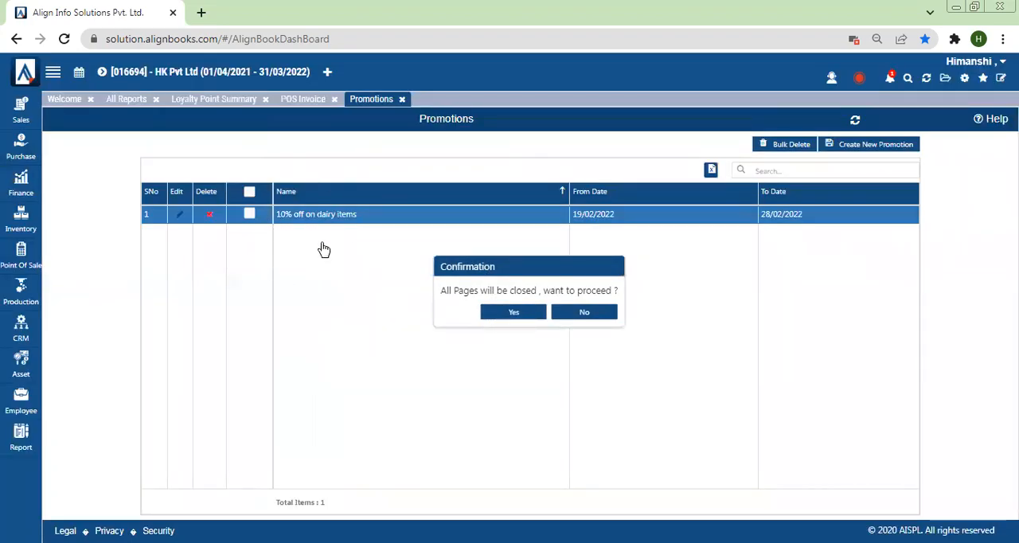
left_click(509, 311)
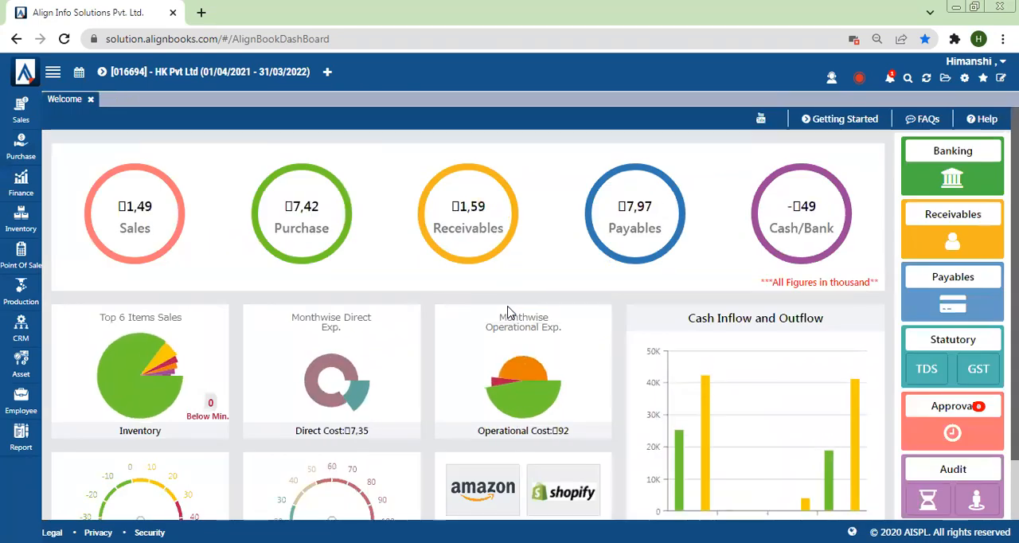
left_click(10, 266)
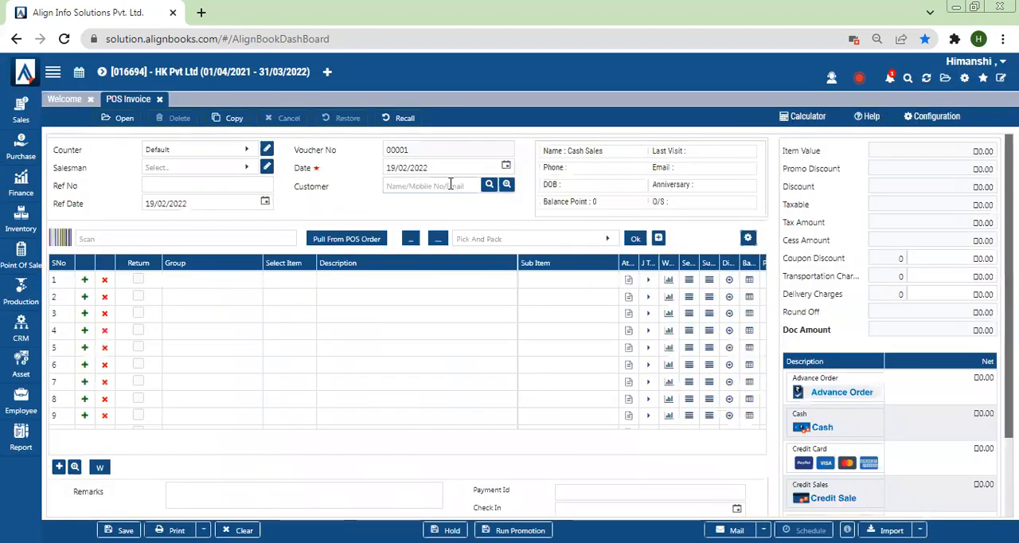
Enter the loyalty customer's name on the POS invoice in place of Cash Sales
left_click(451, 184)
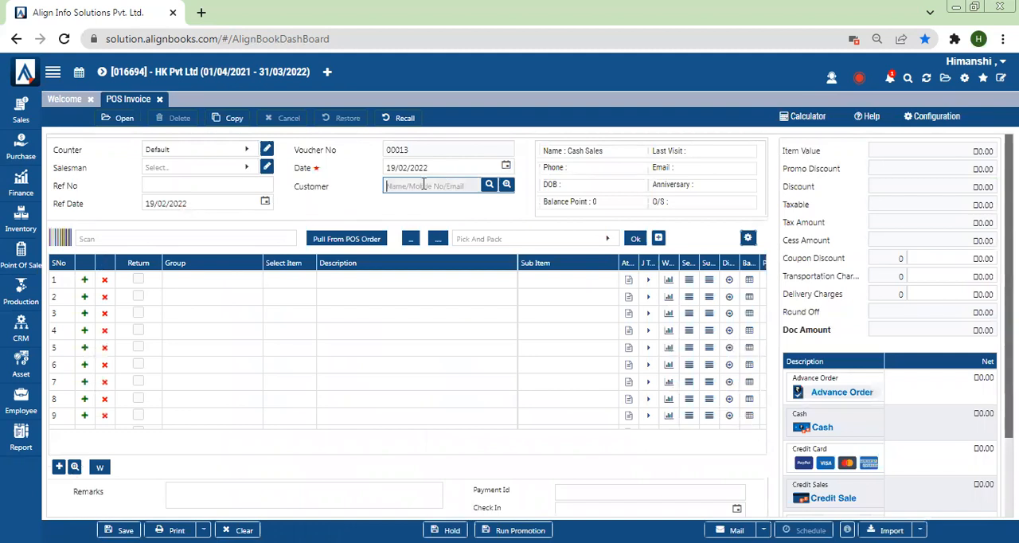
type("R")
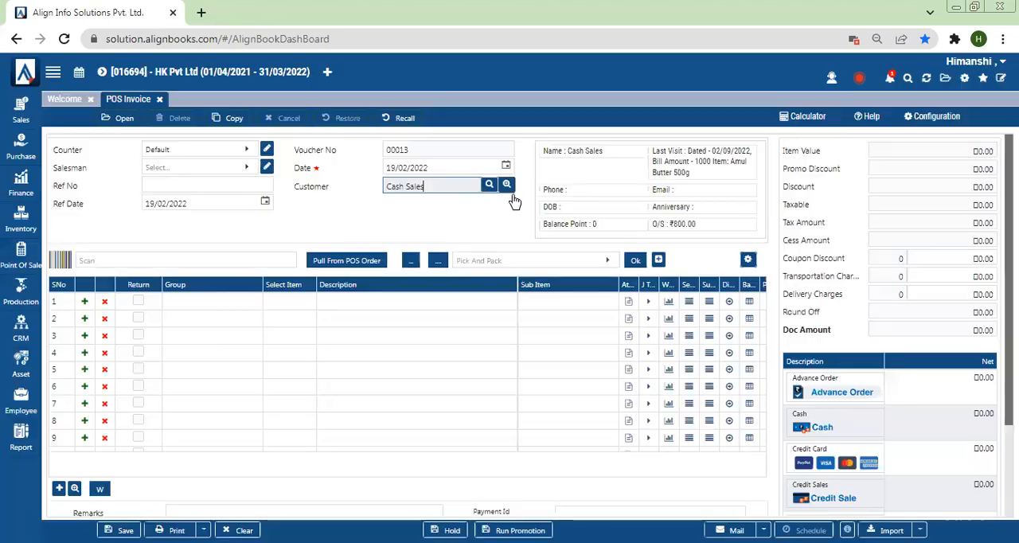
left_click_drag(447, 190, 253, 199)
type("Rohit")
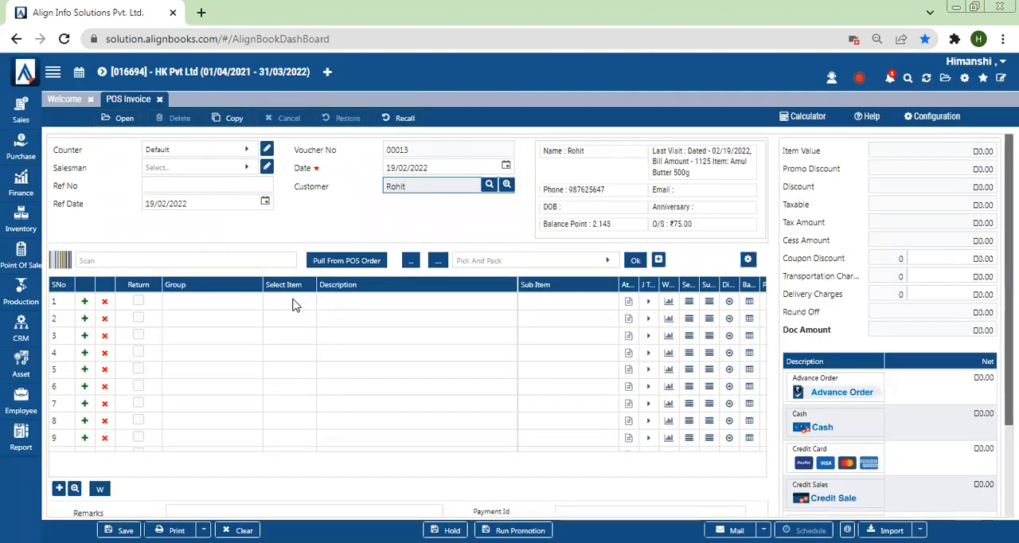
Add Amul Butter 500g to the first line of the invoice and leave its attribute settings
left_click(291, 304)
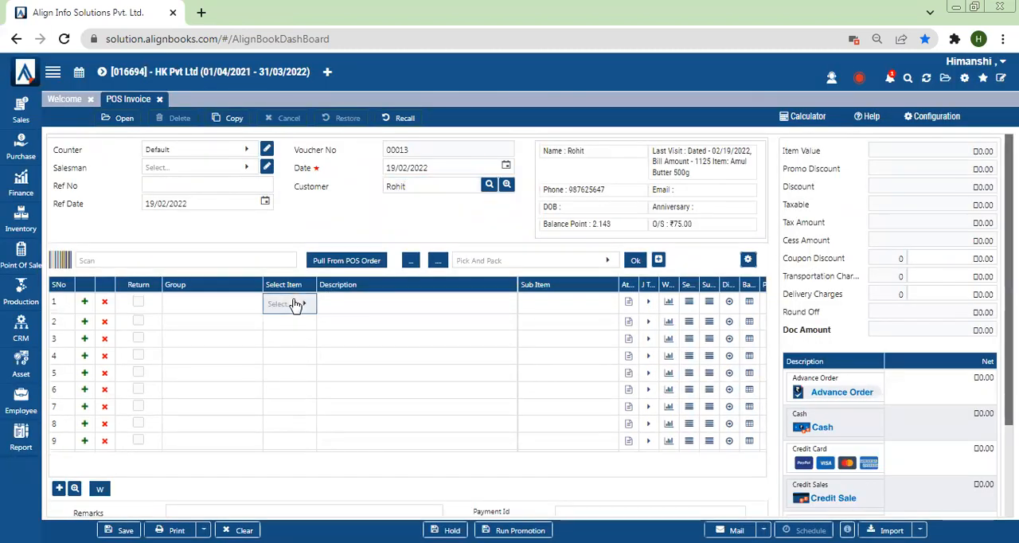
left_click(295, 304)
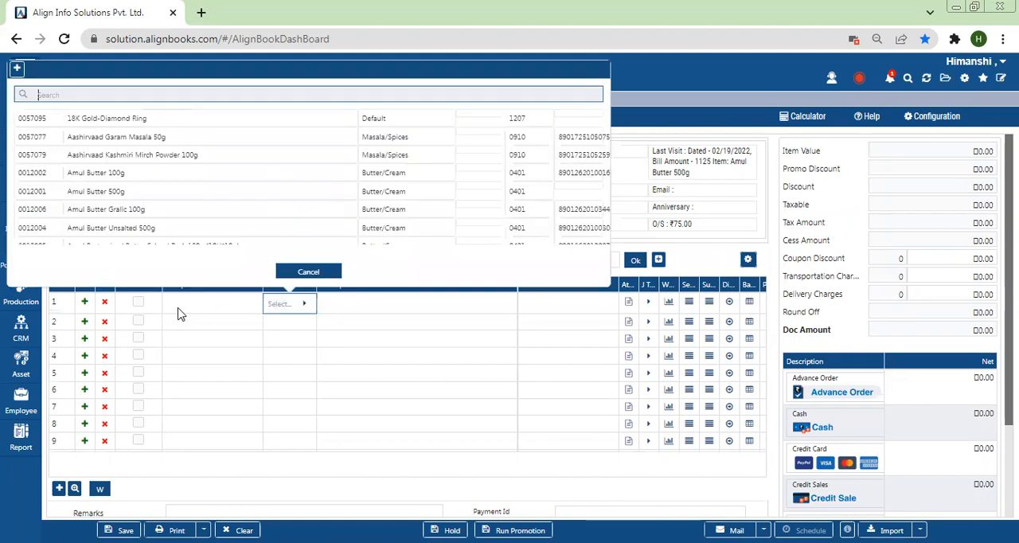
double_click(122, 196)
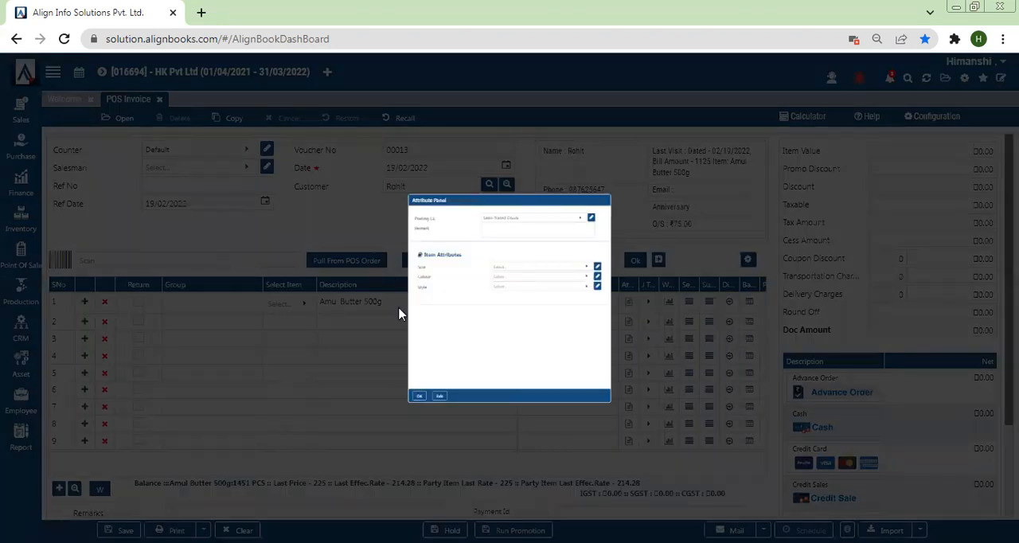
left_click(347, 475)
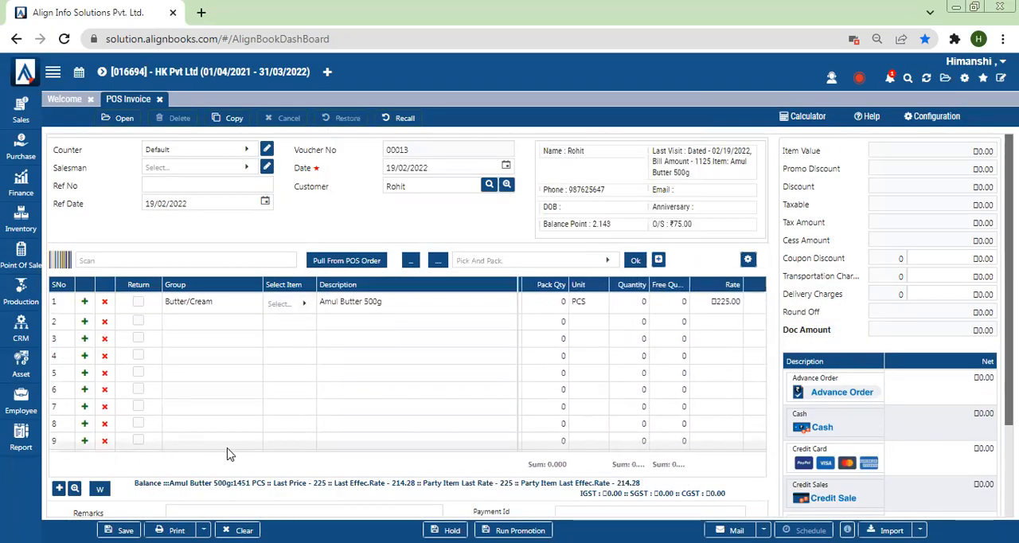
Set the Amul Butter 500g line to quantity 2 at a rate of 200
left_click(619, 308)
type("2")
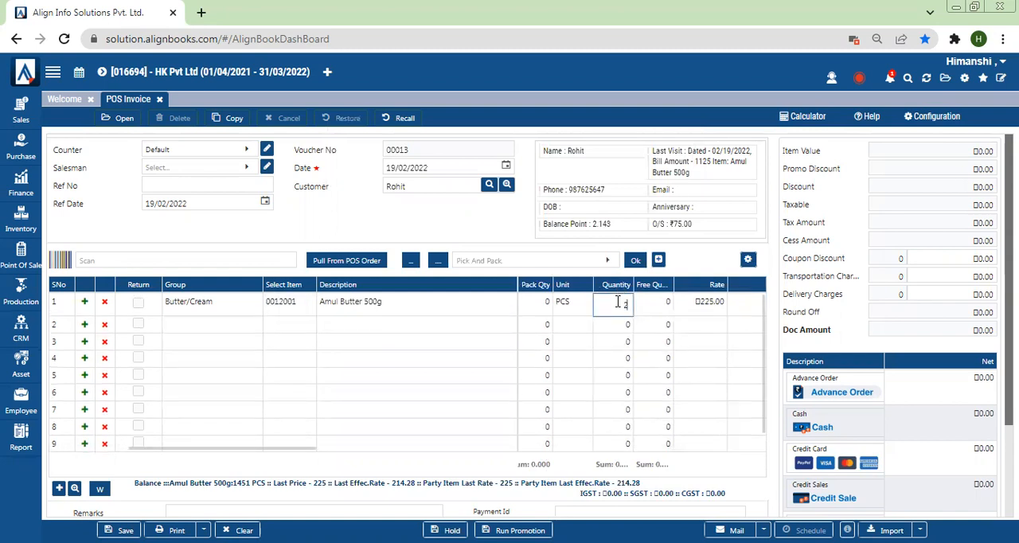
left_click(695, 303)
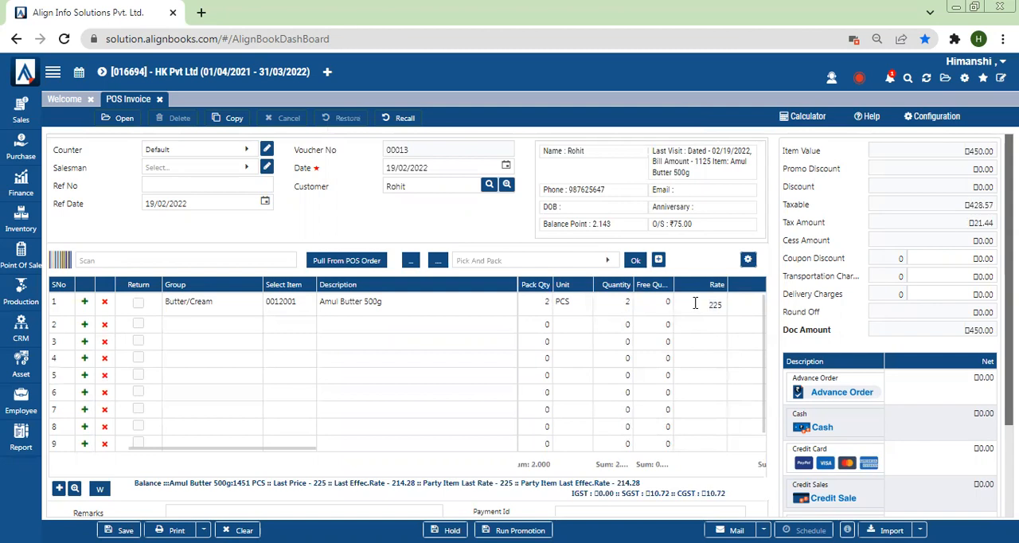
left_click(695, 302)
left_click(695, 252)
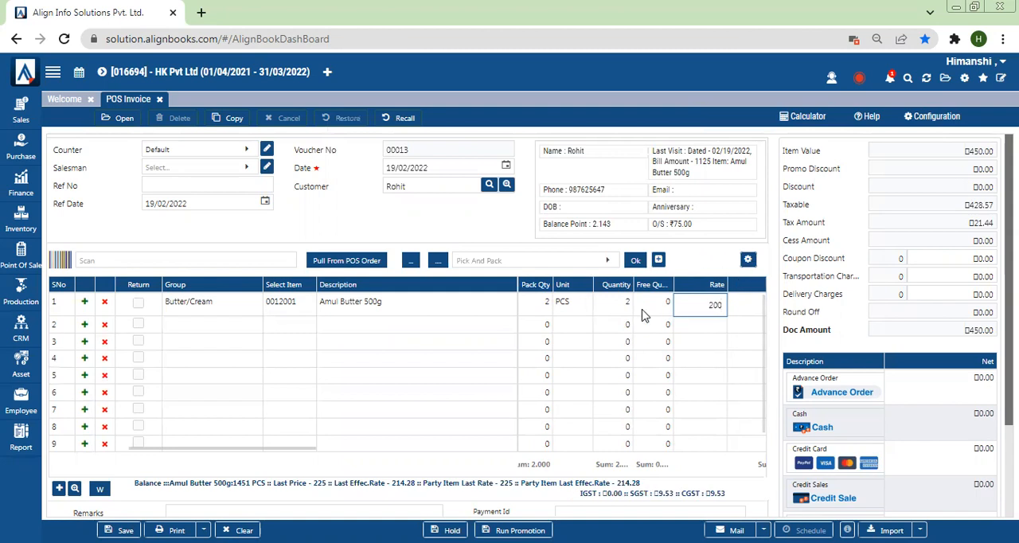
Run the promotion on the invoice and check the Promo Discount in the totals
left_click_drag(250, 448, 284, 448)
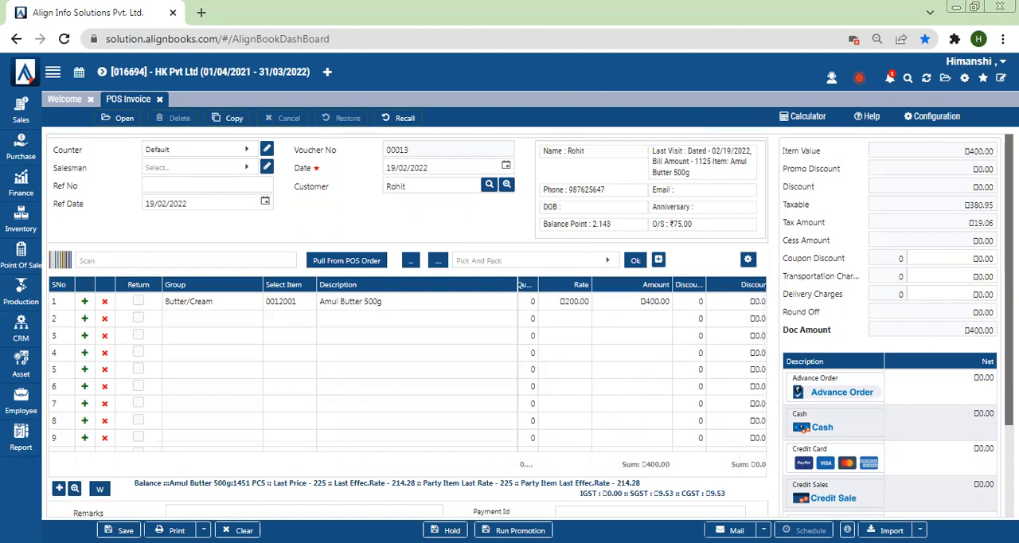
left_click(519, 530)
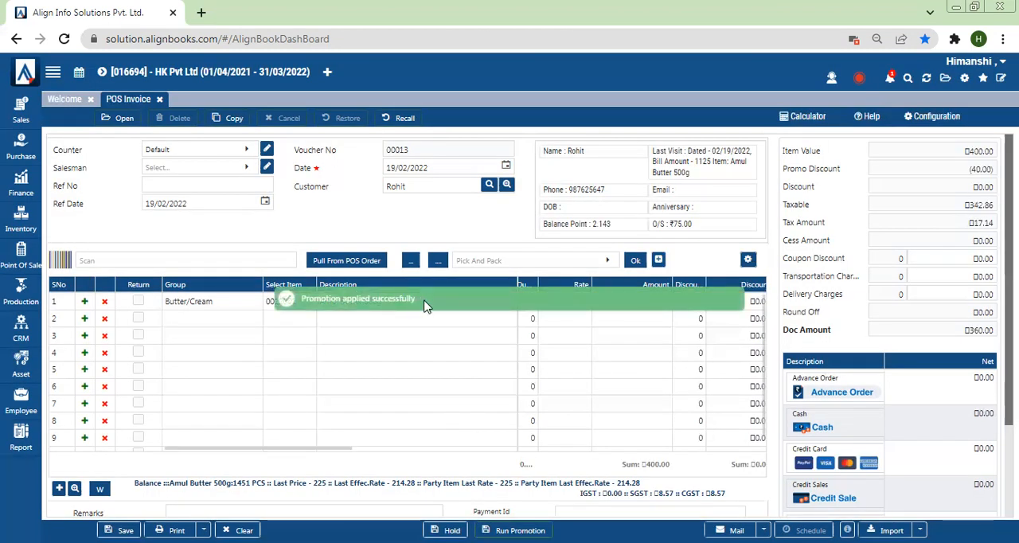
triple_click(786, 171)
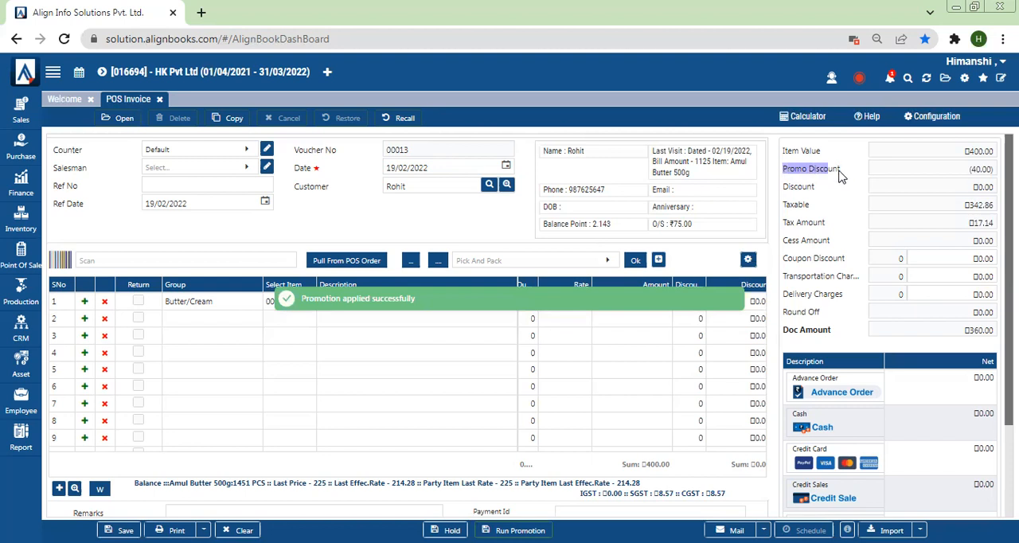
left_click(987, 174)
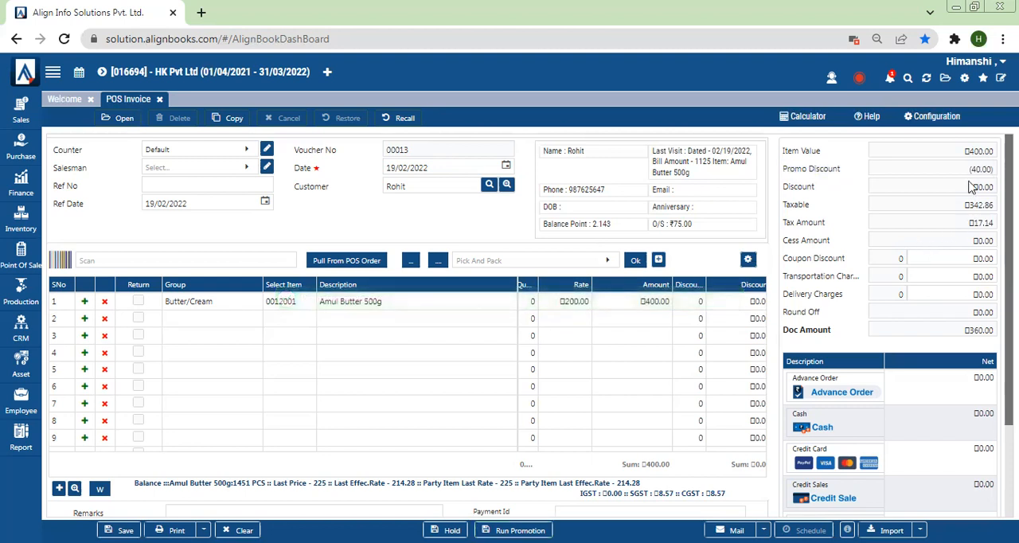
Check the promotion quantity and promotion amount on the invoice's Amul Butter 500g line
left_click_drag(241, 449, 516, 450)
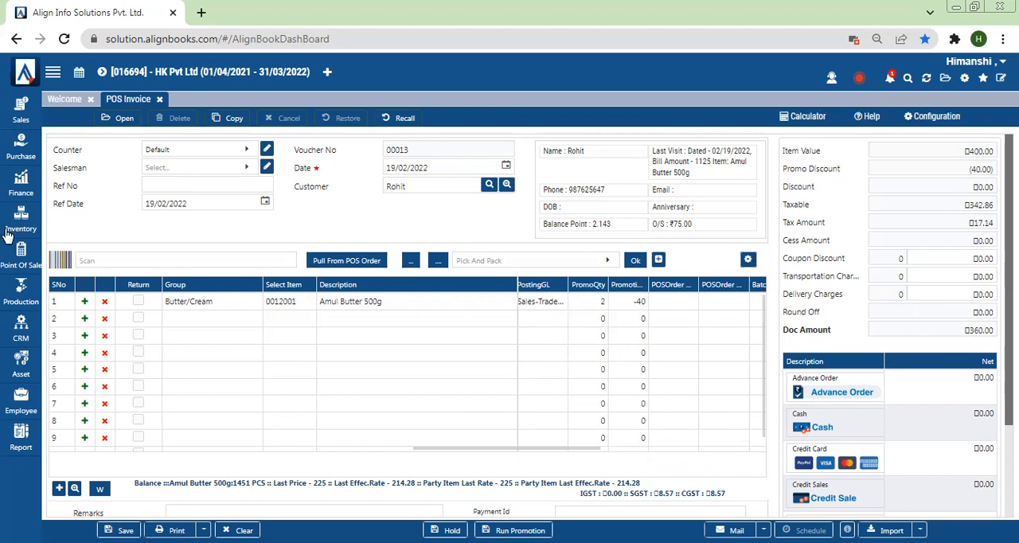
Start a new Point of Sale promotion and view the fields of the ValueBasedDiscount type
left_click(19, 255)
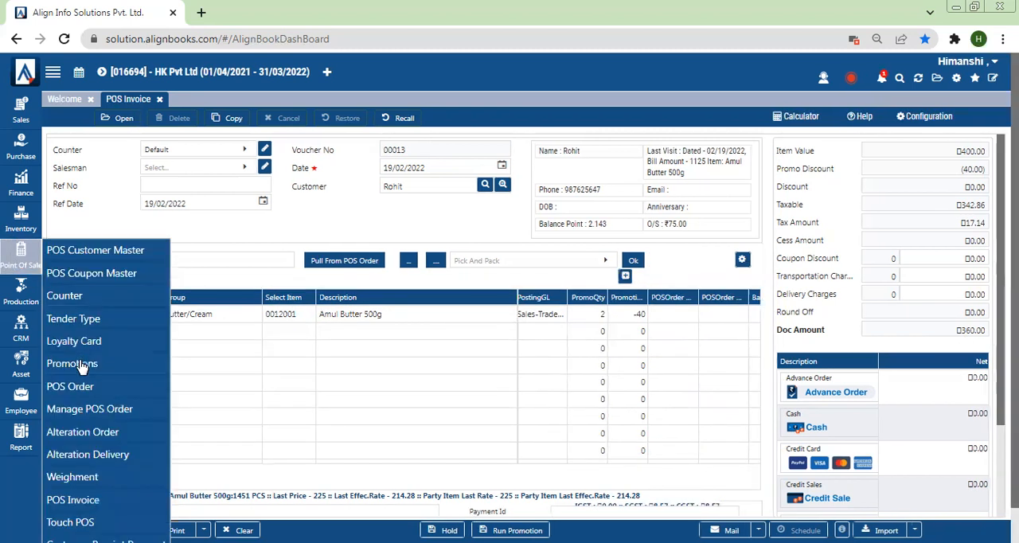
left_click(82, 366)
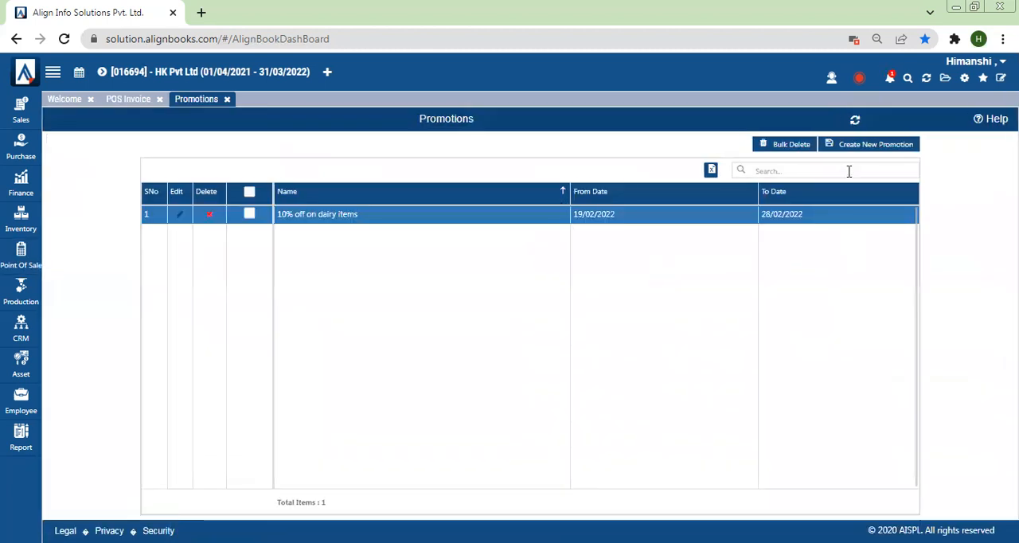
left_click(884, 157)
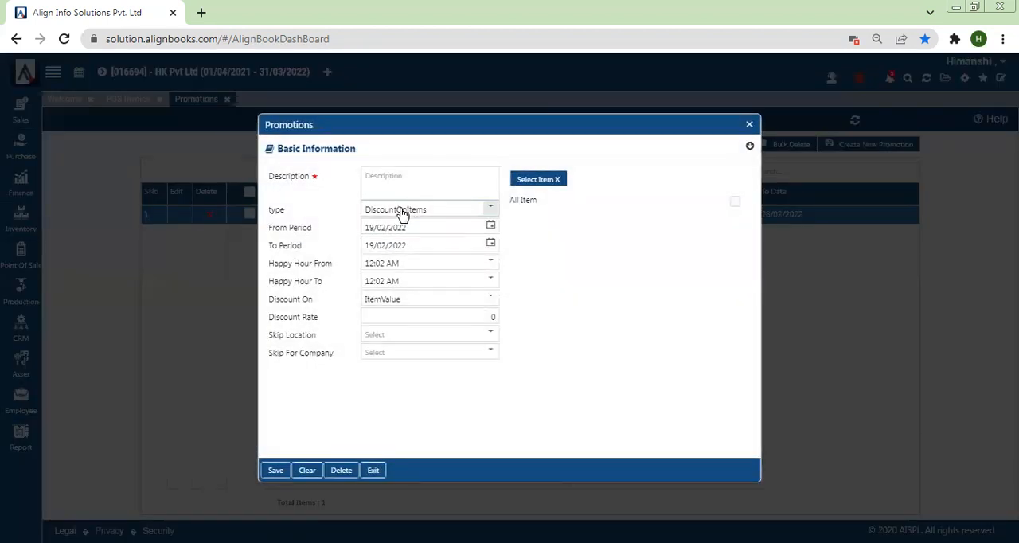
left_click(400, 211)
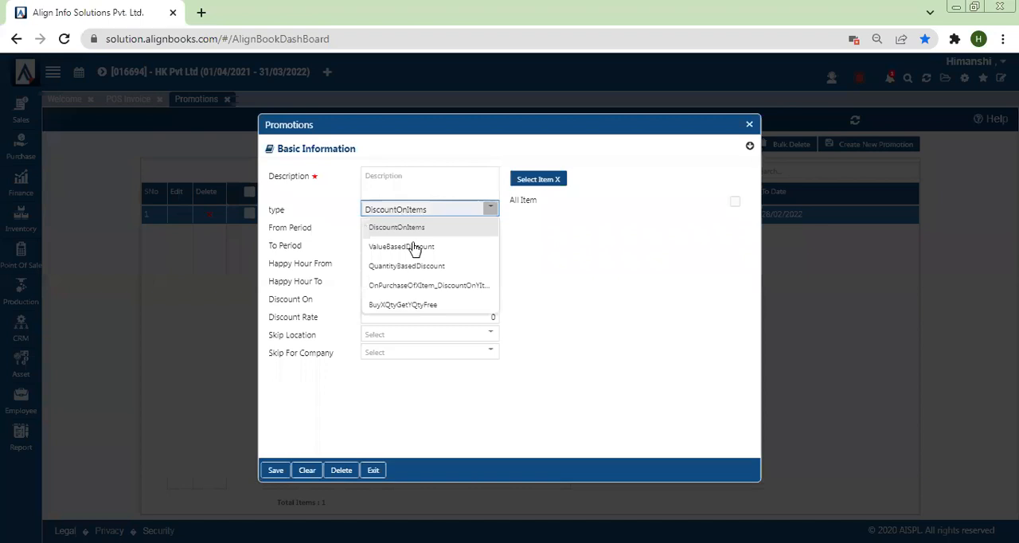
left_click(401, 248)
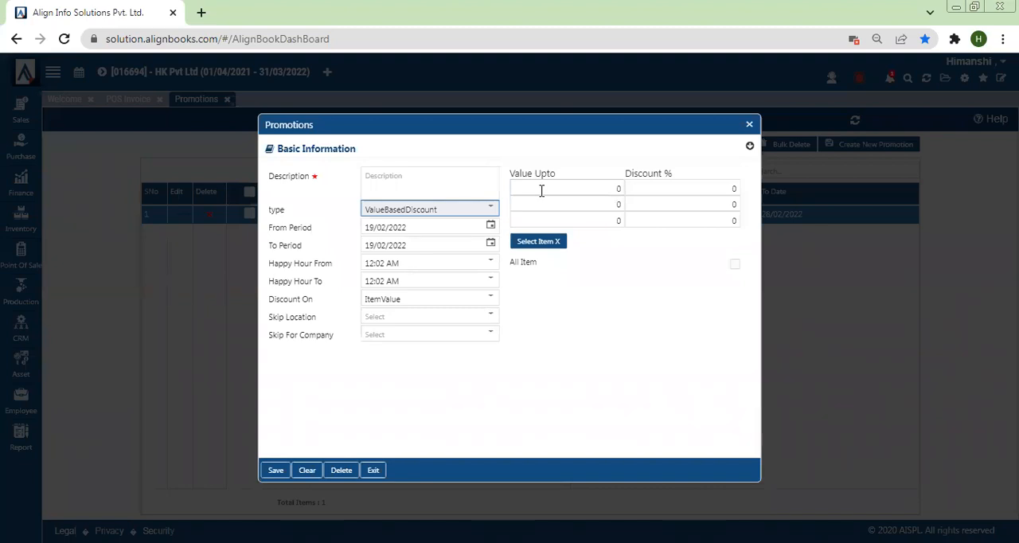
Switch the promotion type to QuantityBasedDiscount and examine its Qty Upto and Discount % tiers
left_click(470, 212)
left_click(396, 264)
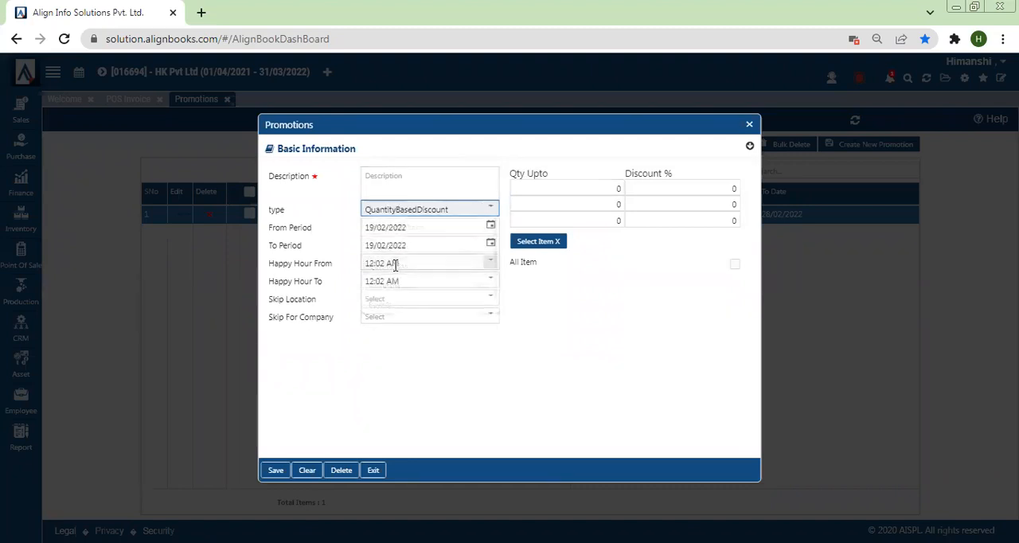
left_click(556, 191)
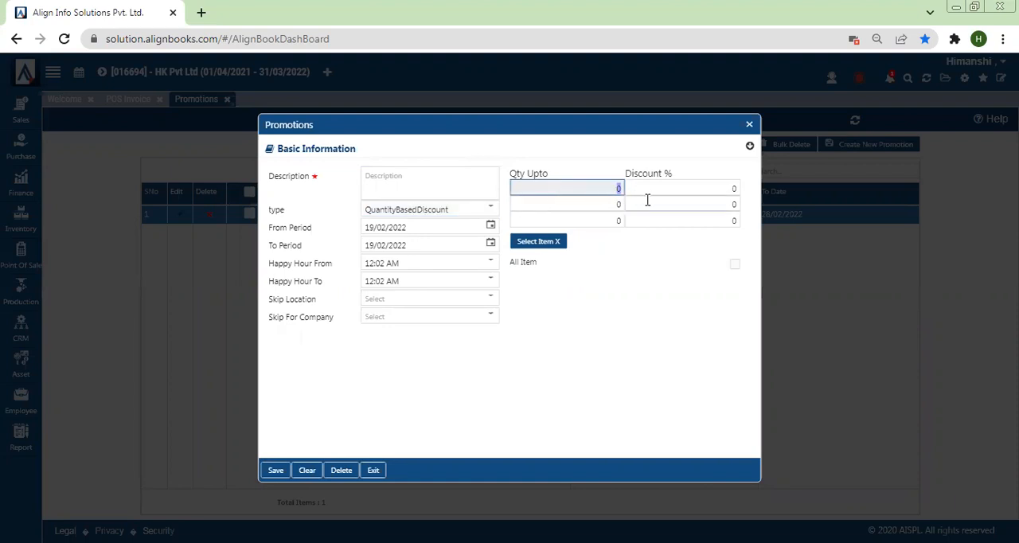
left_click(596, 202)
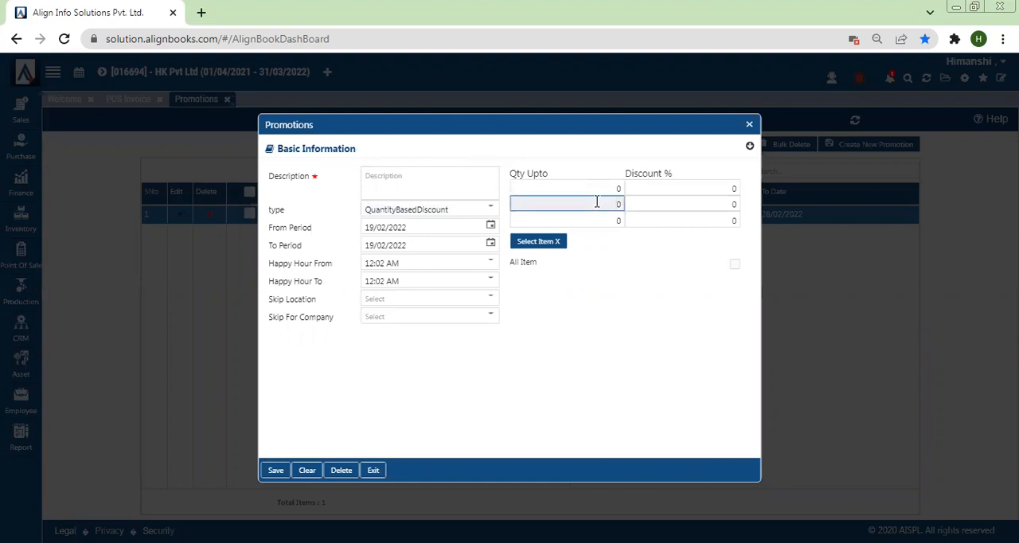
left_click(703, 209)
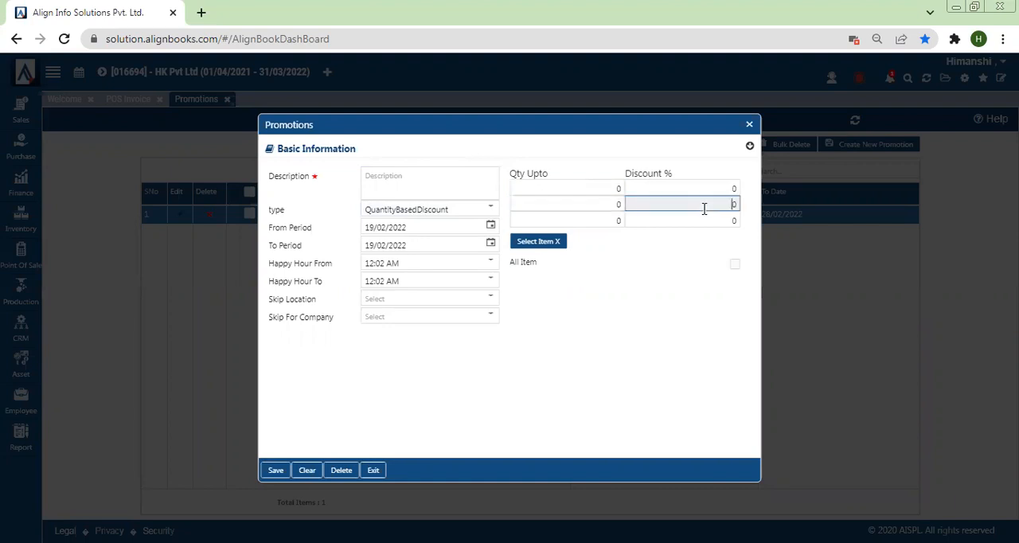
left_click(570, 216)
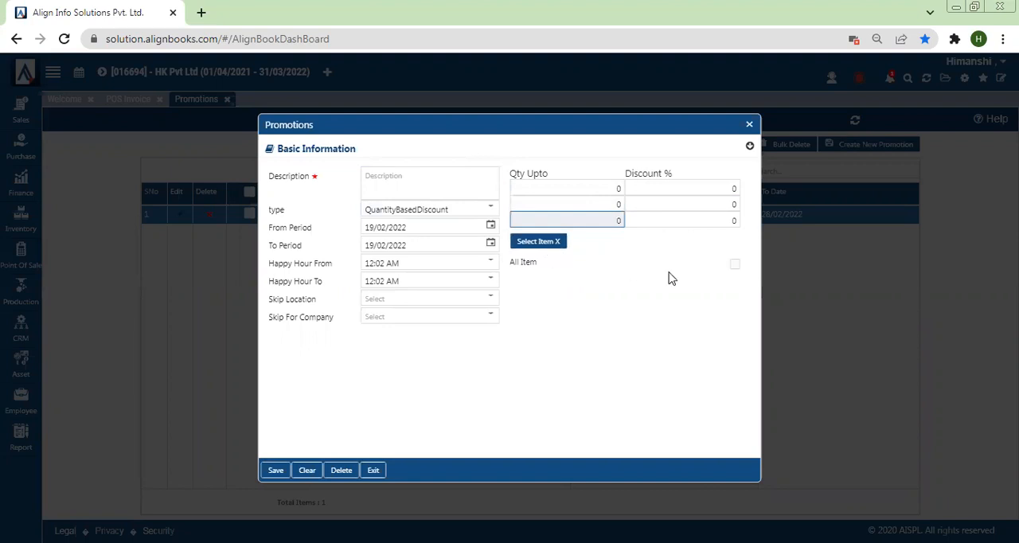
Switch to the promotion type that discounts item Y on purchase of item X and examine its quantity fields
left_click(371, 210)
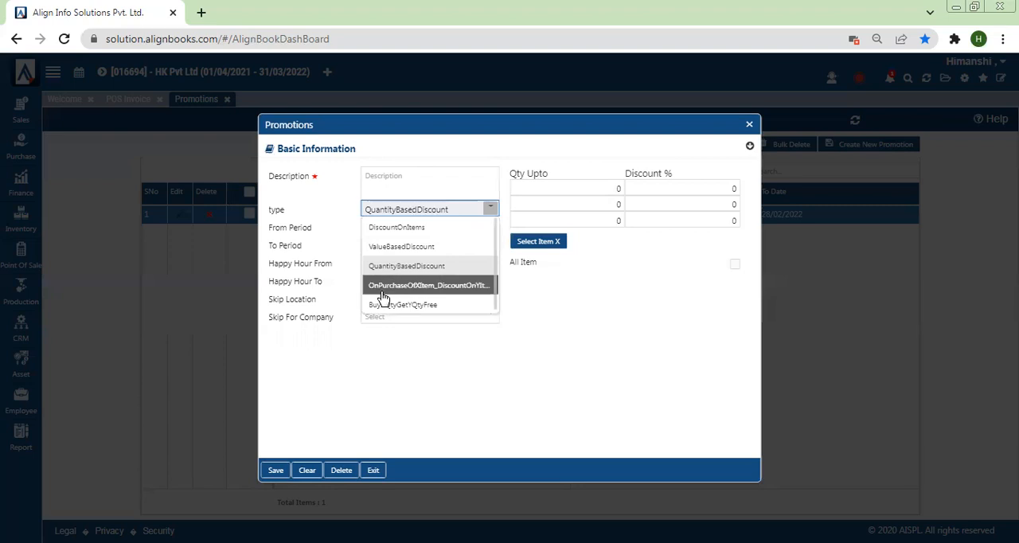
left_click(382, 287)
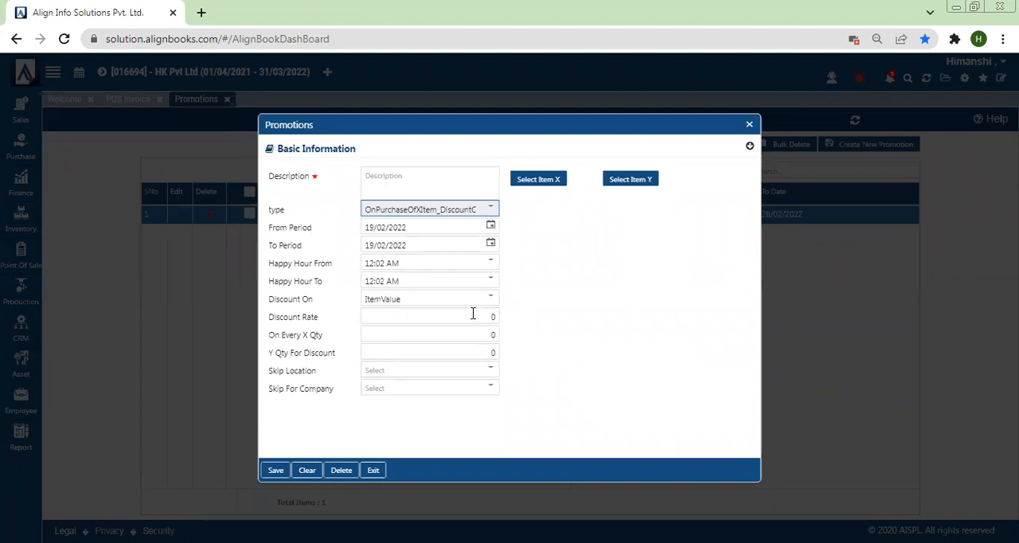
left_click(429, 334)
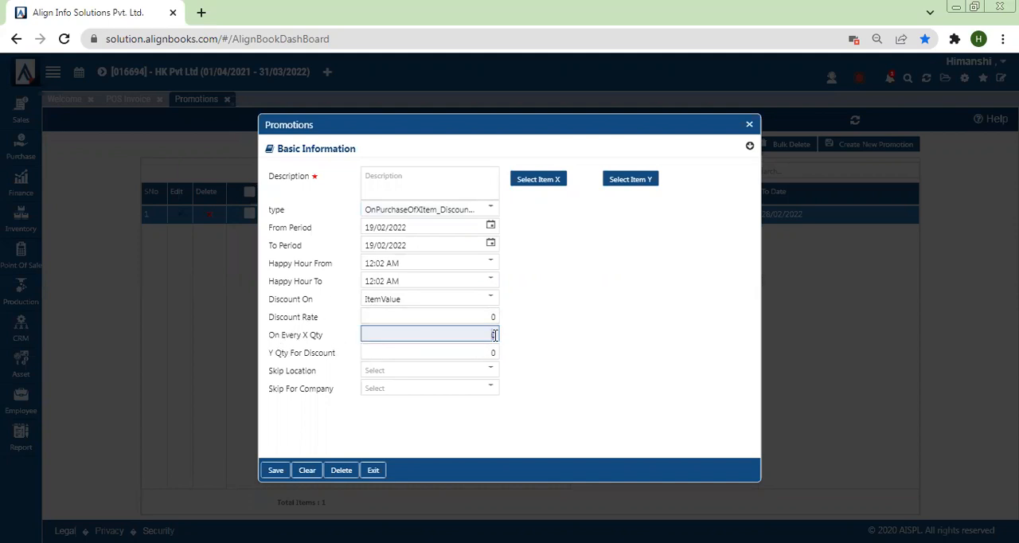
left_click(464, 351)
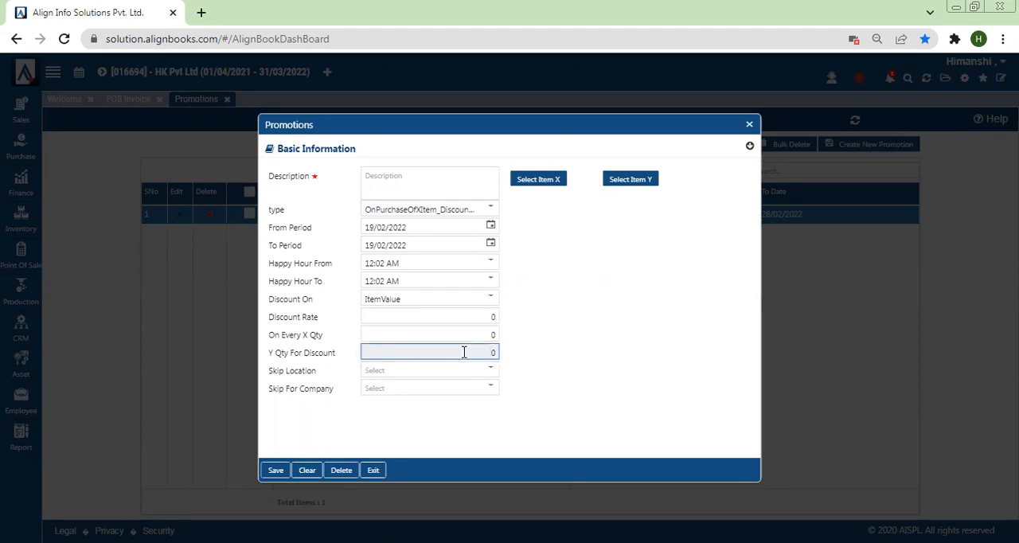
Set the promotion type to BuyXQtyGetYQtyFree and select Amul Butter 500g as item X
left_click(463, 213)
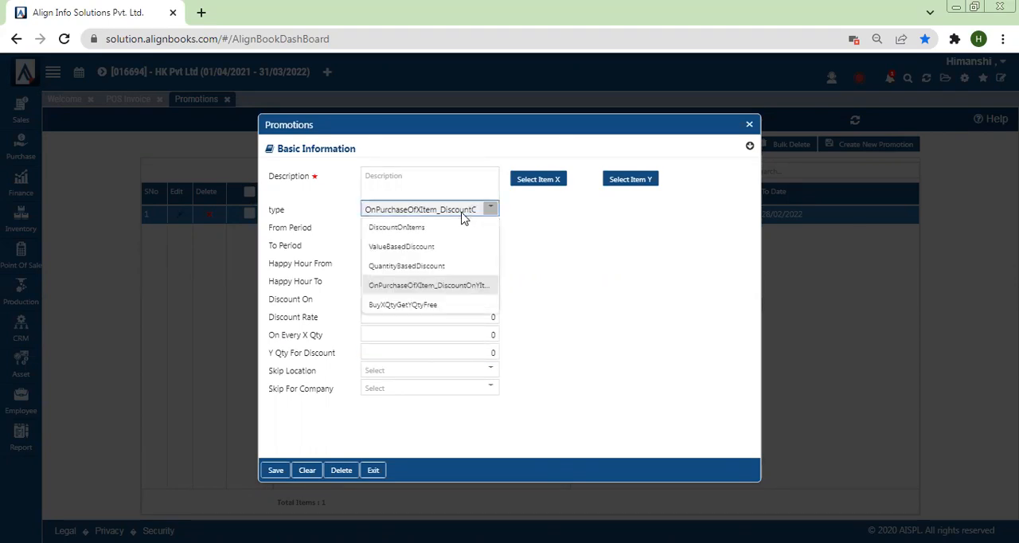
left_click(417, 305)
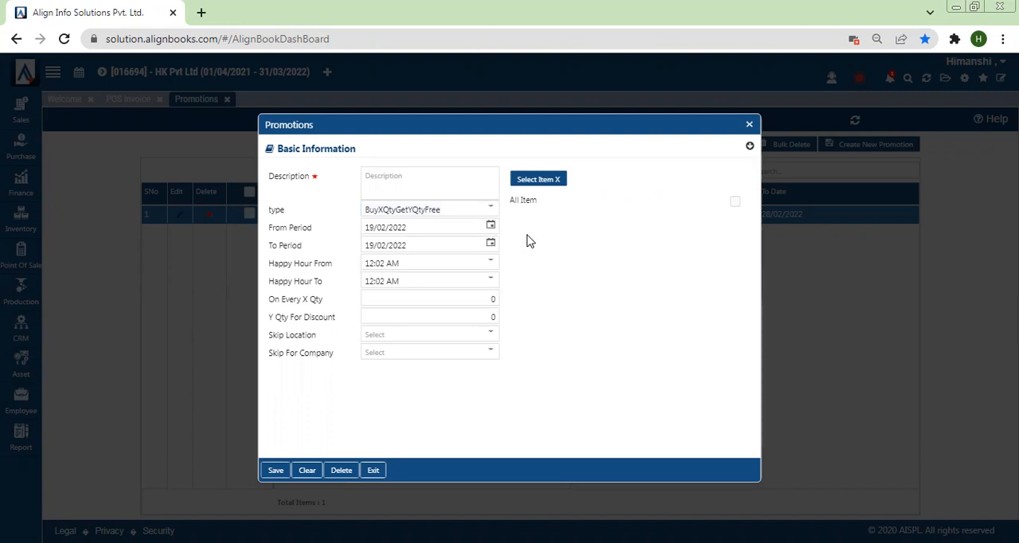
left_click(539, 180)
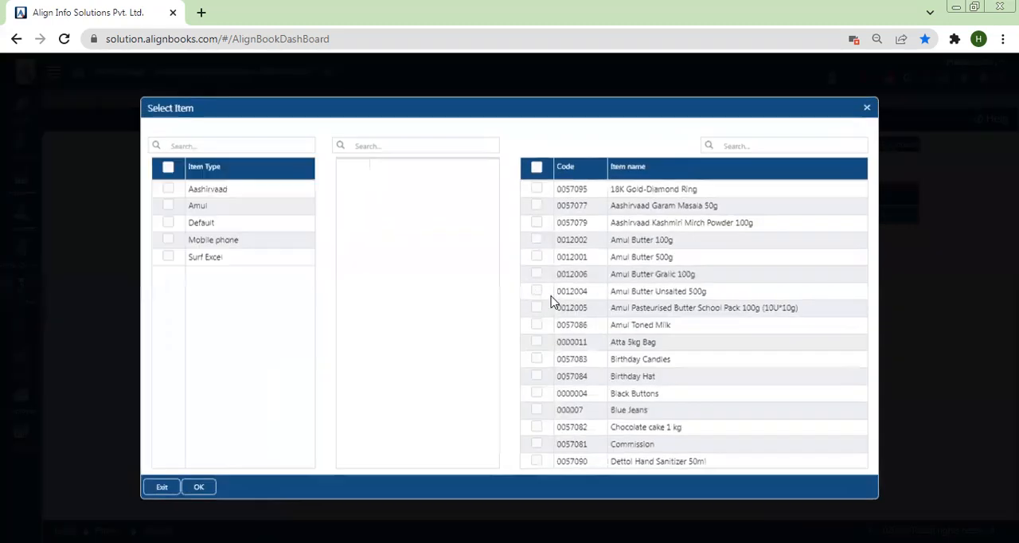
left_click(537, 257)
left_click(199, 487)
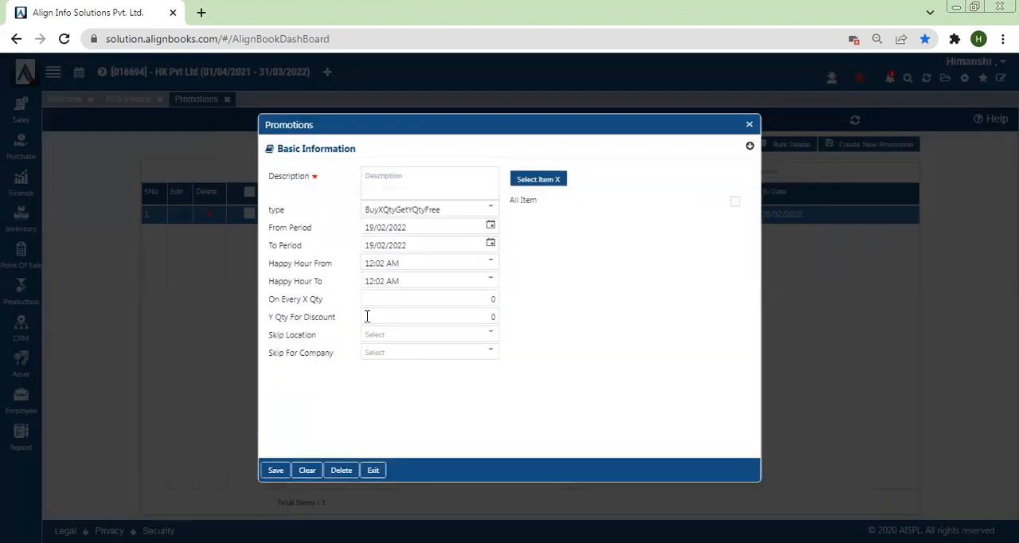
Set On Every X Qty to 2 and close the promotion form without saving it
left_click(407, 295)
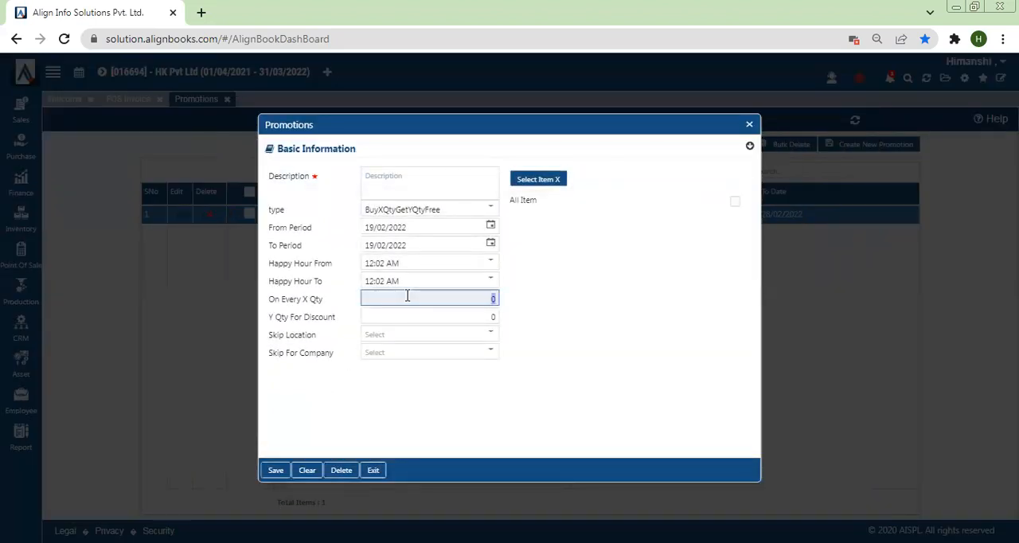
type("2")
left_click(519, 312)
left_click(468, 315)
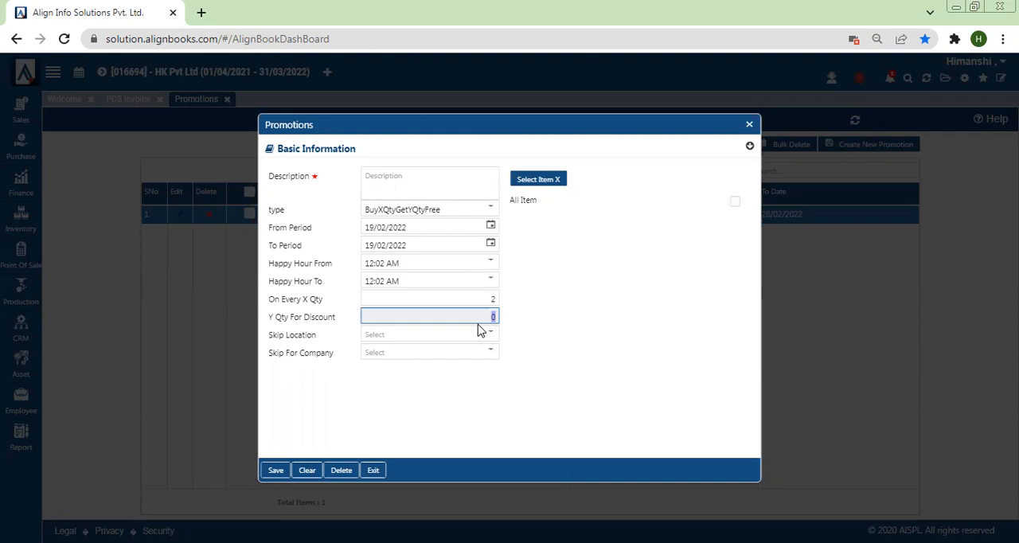
left_click(749, 126)
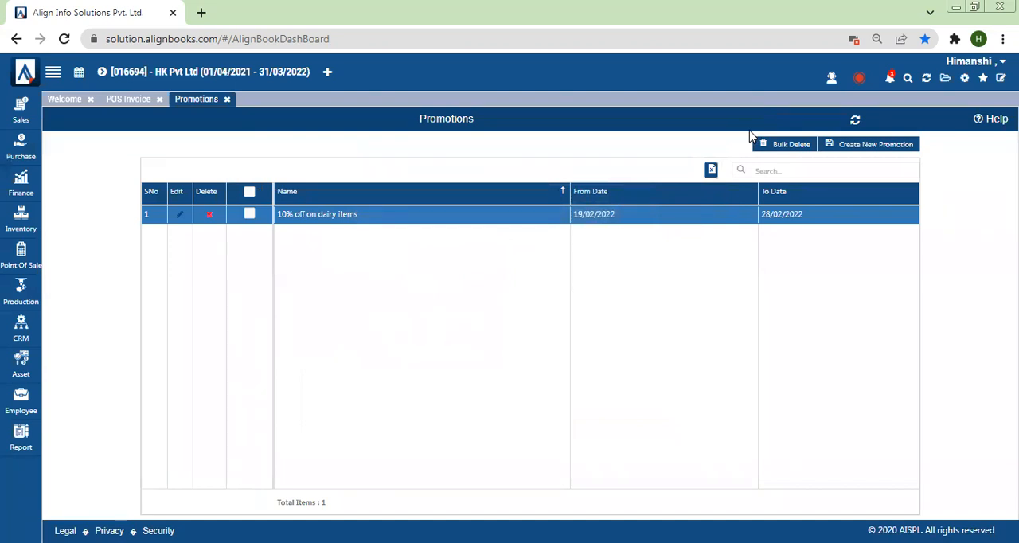
Open a new POS order and enter the loyalty customer's name as the customer
left_click(20, 265)
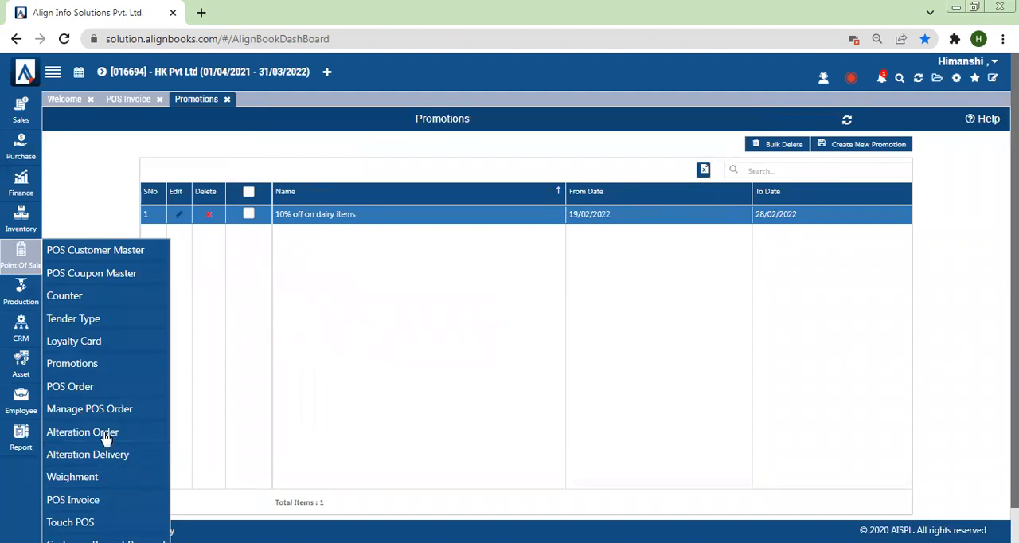
left_click(70, 388)
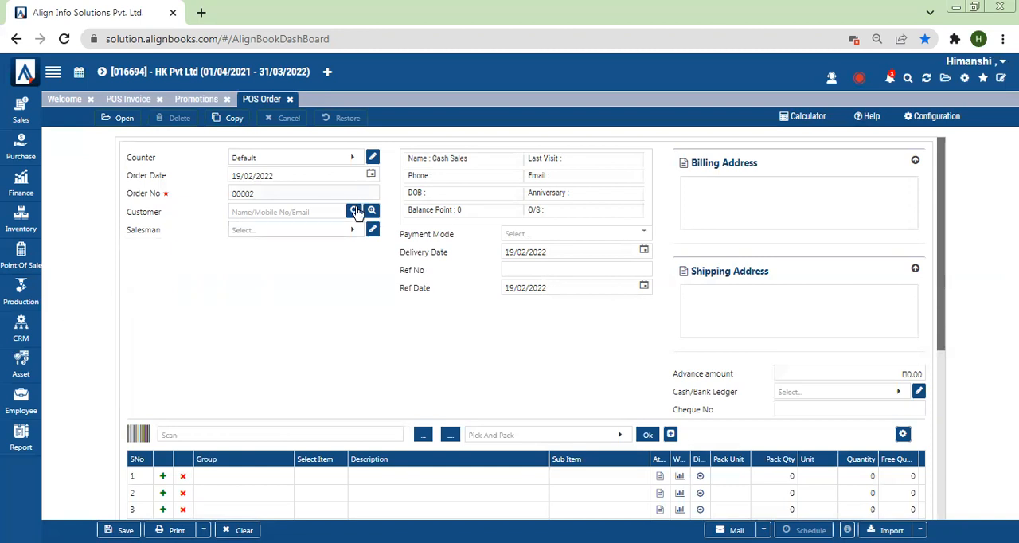
left_click(304, 211)
type("Rohit")
key("ctrl+a")
type("R")
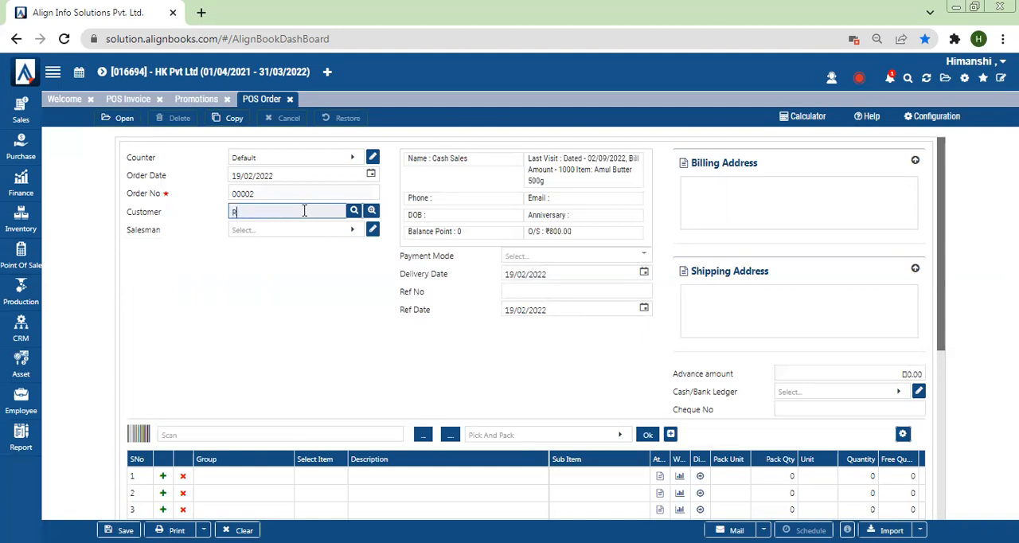
type("ohit")
key("Return")
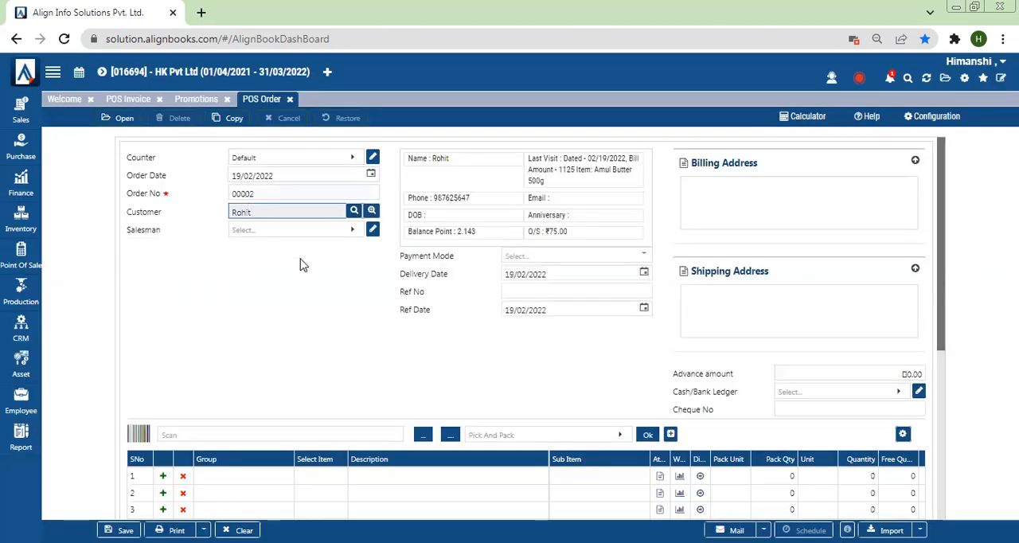
Set the order's payment mode to CashOnDelivery and leave the advance amount at zero
left_click(642, 255)
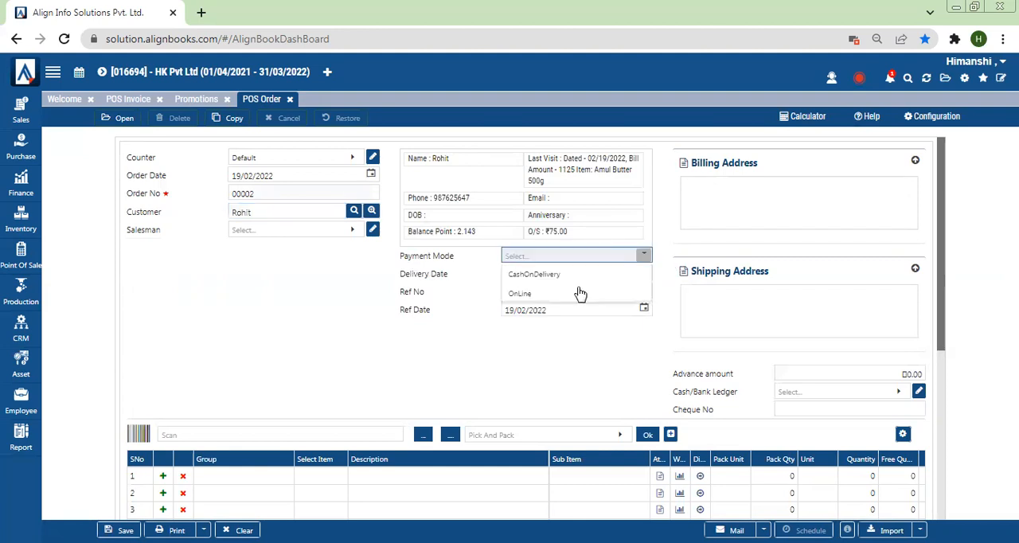
left_click(523, 278)
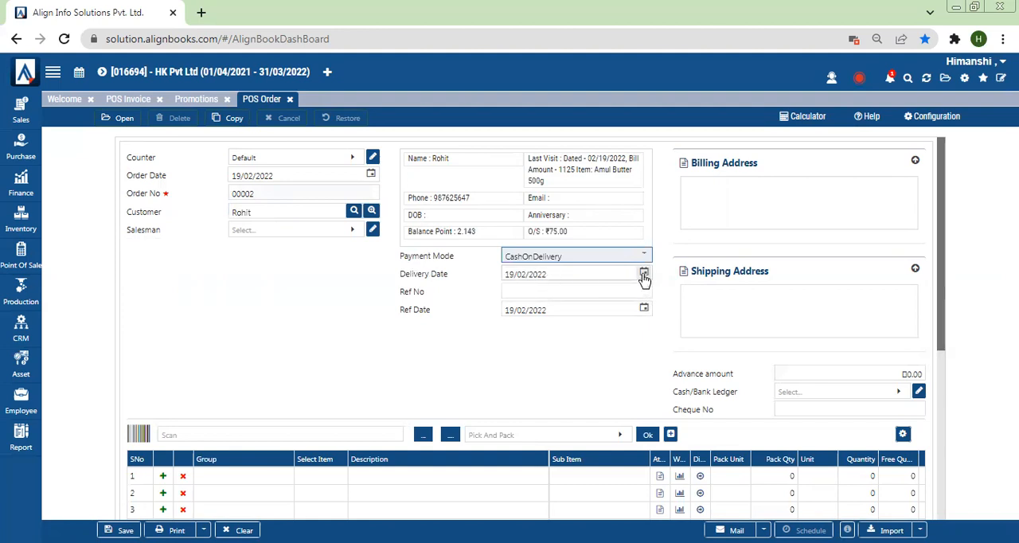
left_click(812, 371)
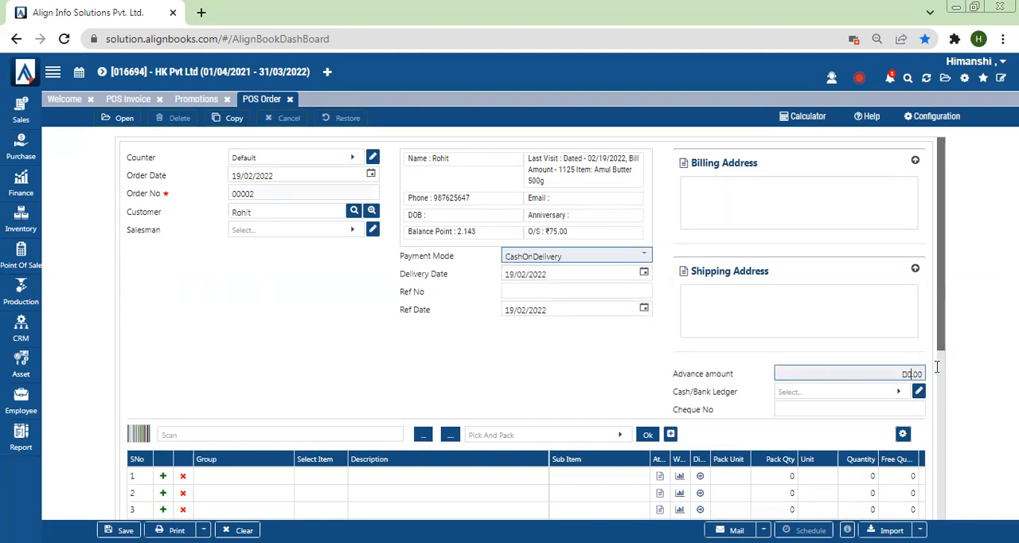
Add Chocolate cake 1 kg to the order's first line without item attributes and set its quantity to 1
left_click_drag(942, 303, 947, 358)
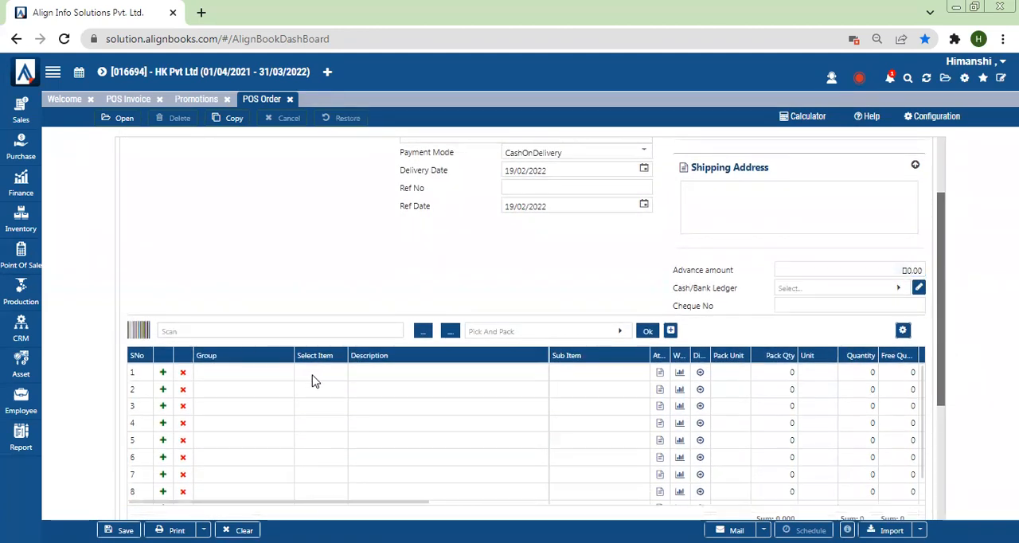
left_click(312, 377)
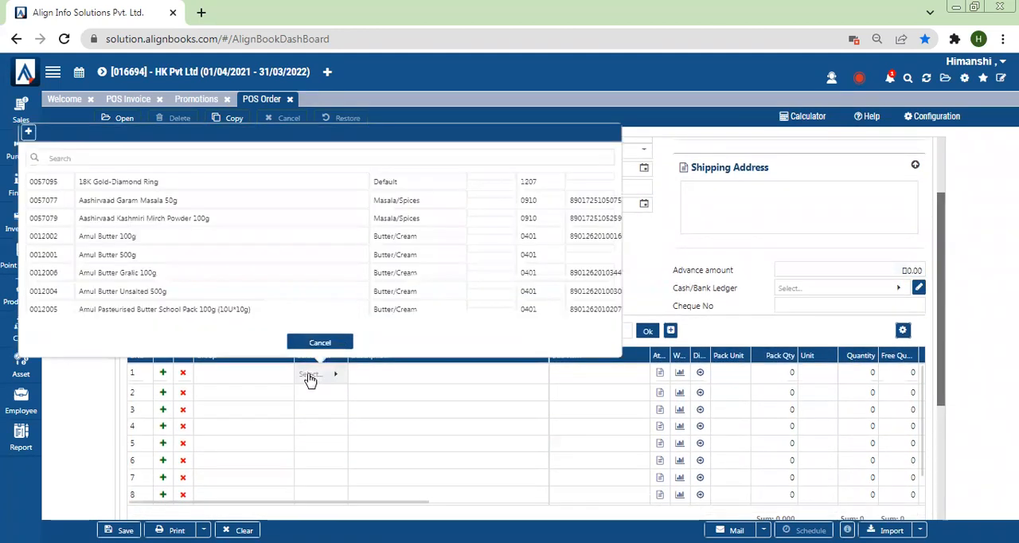
left_click(181, 159)
type("choc")
double_click(131, 184)
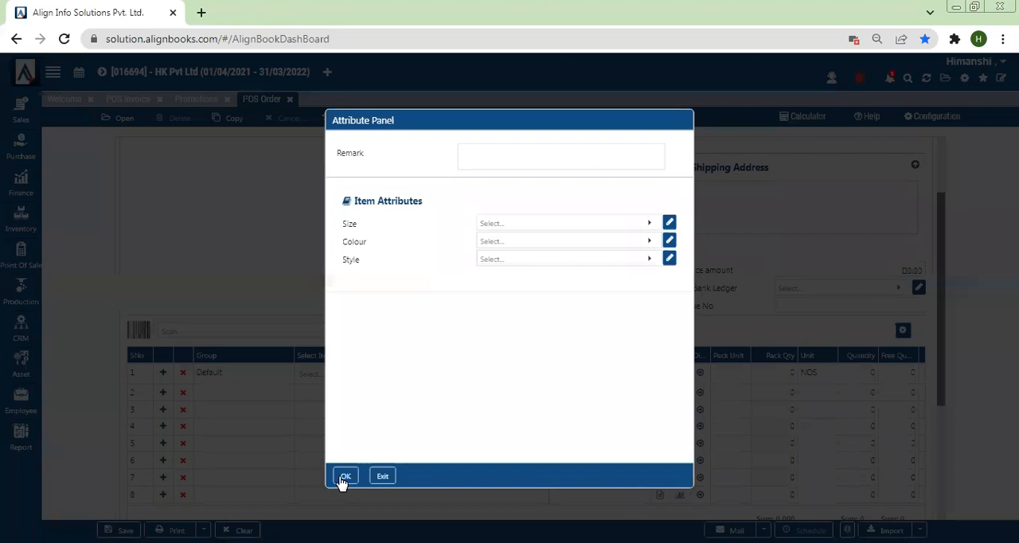
left_click(344, 478)
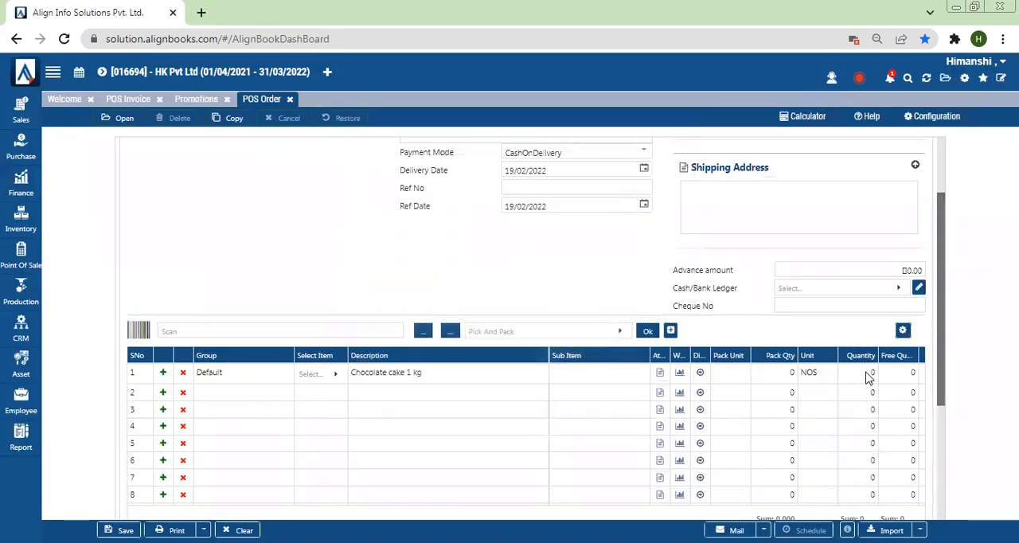
left_click(867, 374)
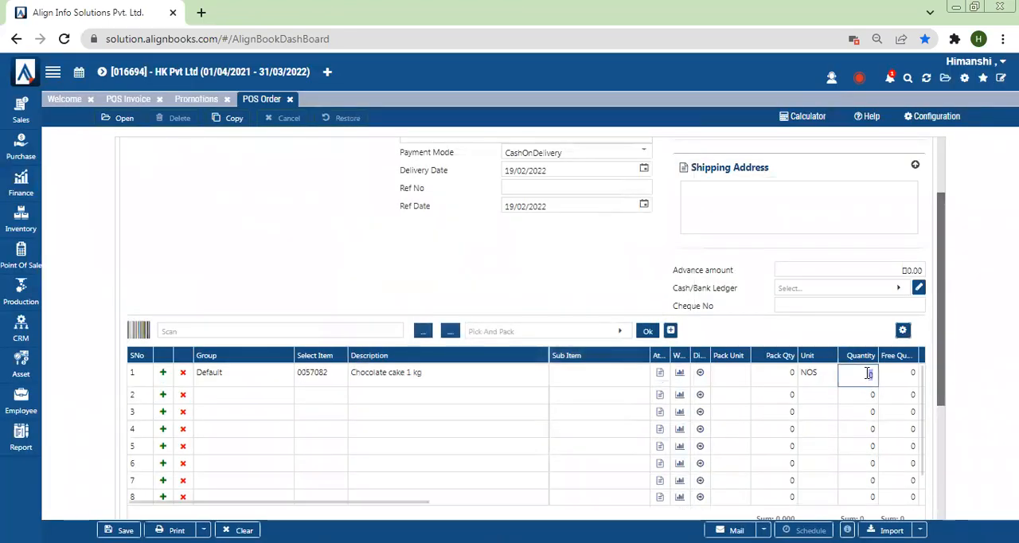
type("1")
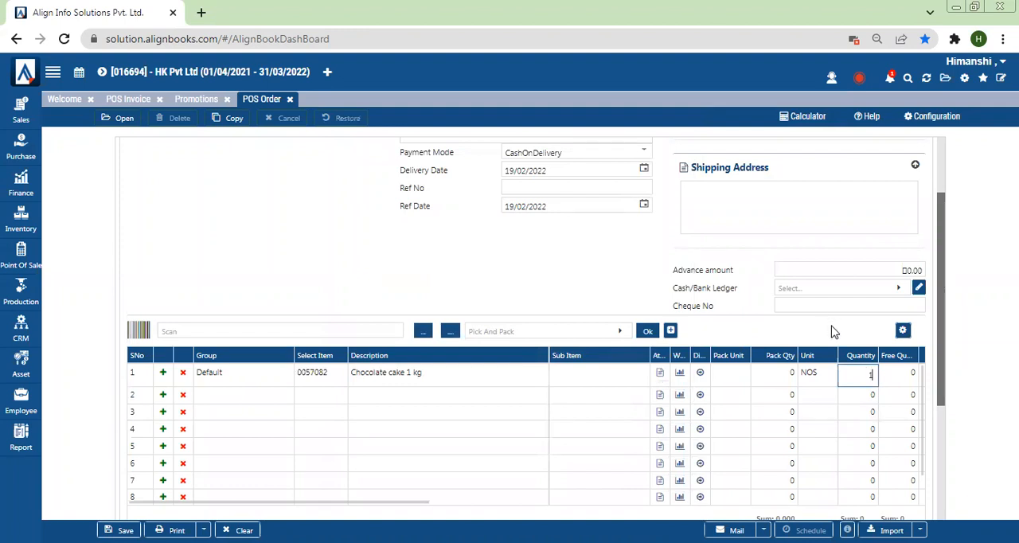
Review the Chocolate cake 1 kg order's line and totals and save the POS order
left_click_drag(940, 359, 940, 400)
left_click_drag(280, 455, 339, 456)
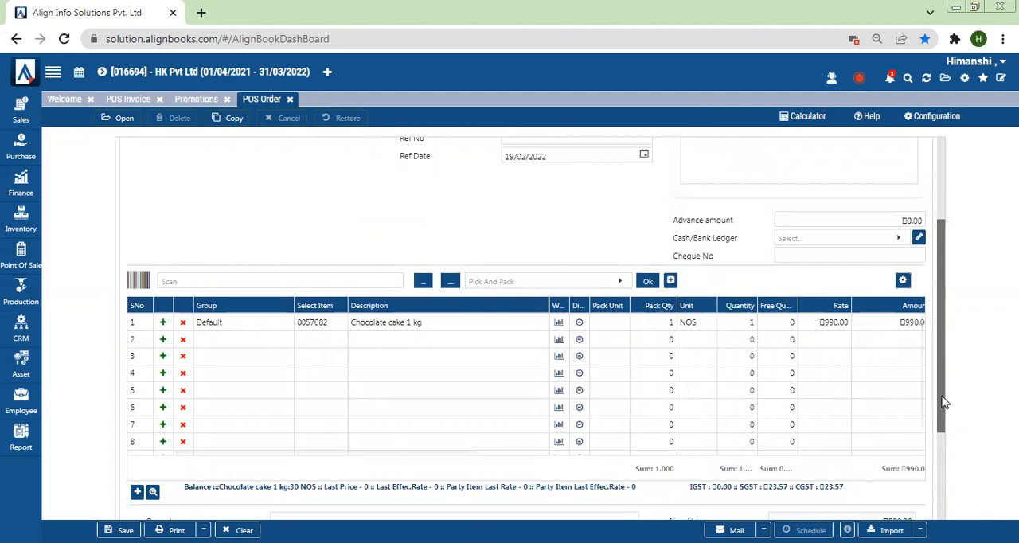
scroll(944, 413, "down", 1)
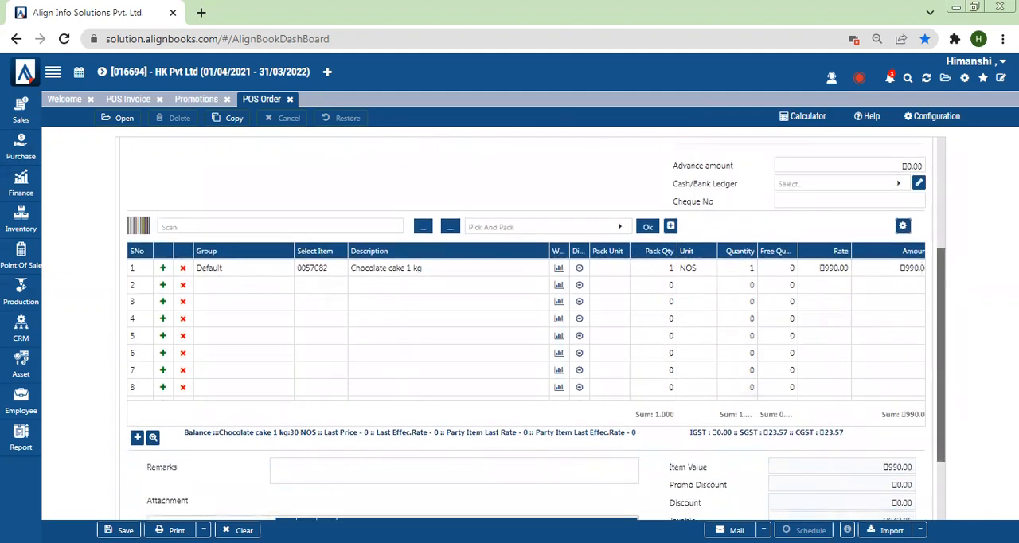
left_click(119, 530)
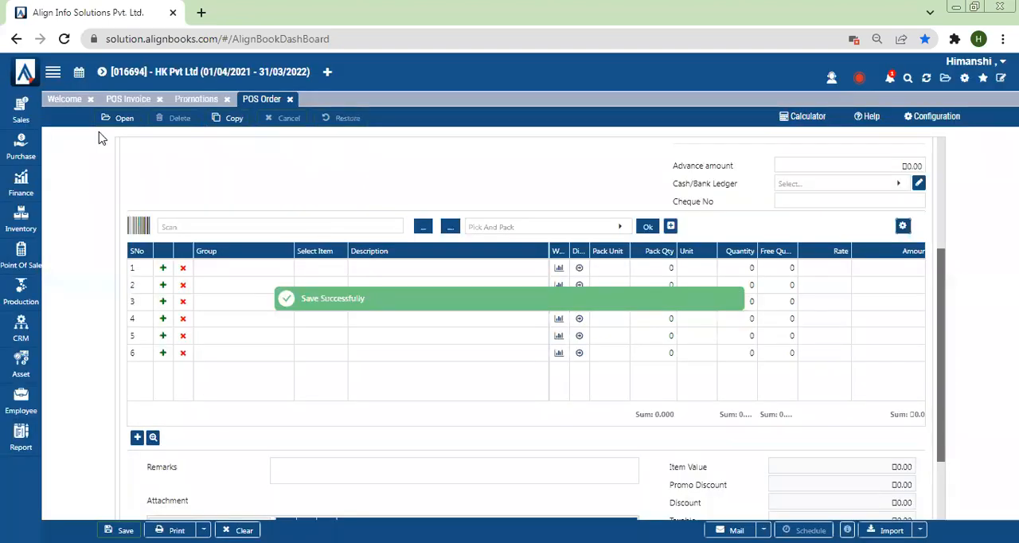
Return to the open POS invoice and delete its Amul Butter 500g line, keeping the loyalty customer
left_click(14, 255)
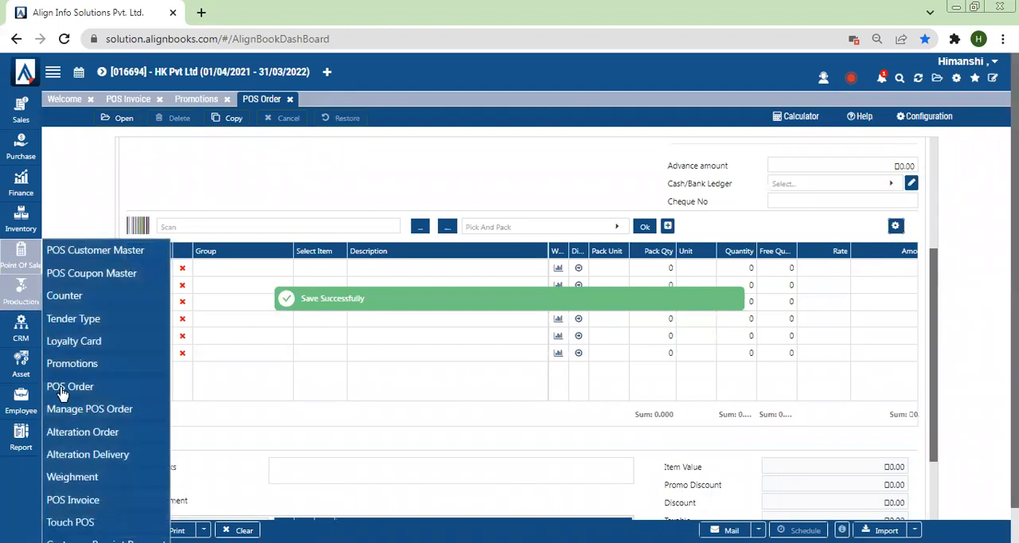
left_click(71, 500)
left_click(130, 100)
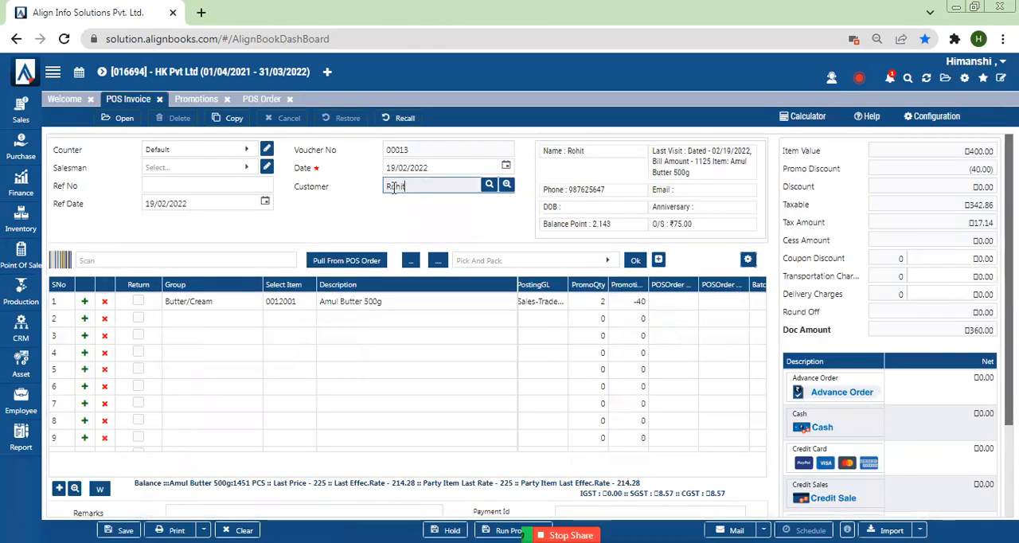
double_click(393, 188)
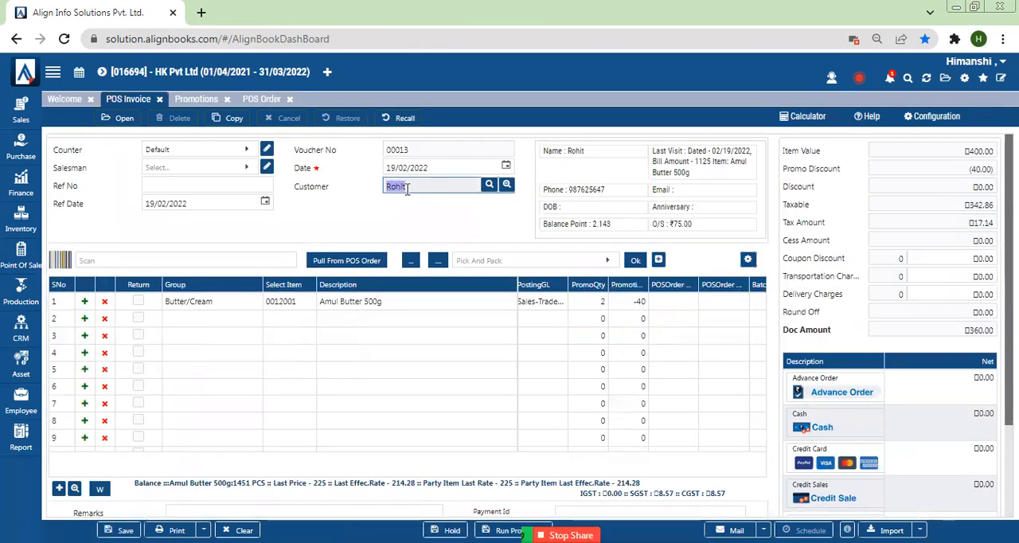
left_click(104, 302)
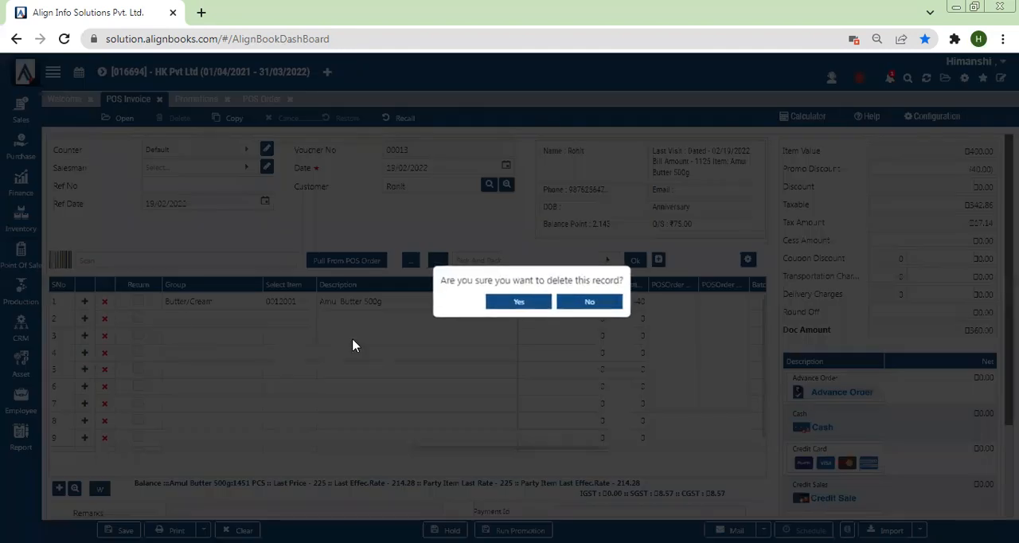
left_click(532, 302)
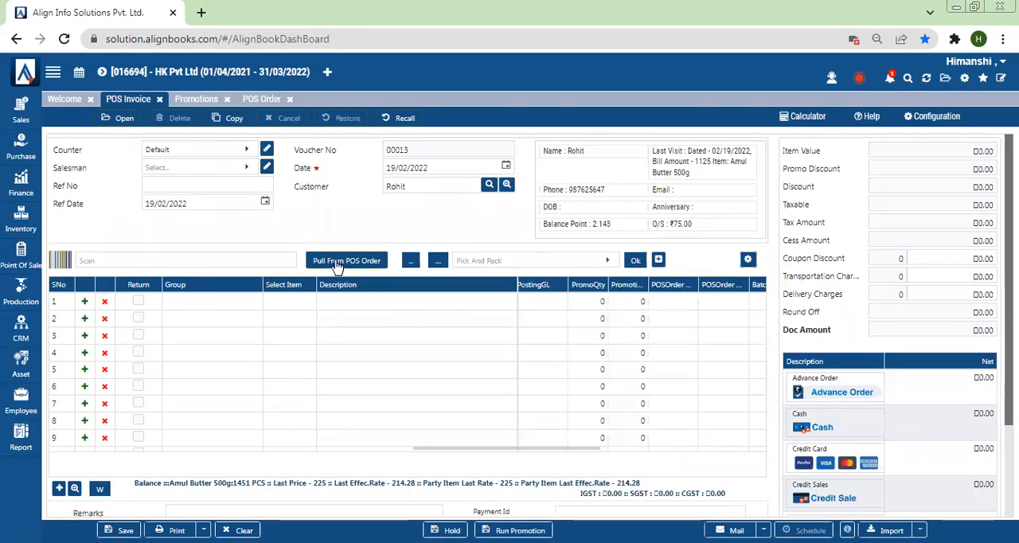
Pull the Chocolate cake 1 kg line from the customer's POS order into the invoice
left_click(338, 265)
left_click(157, 207)
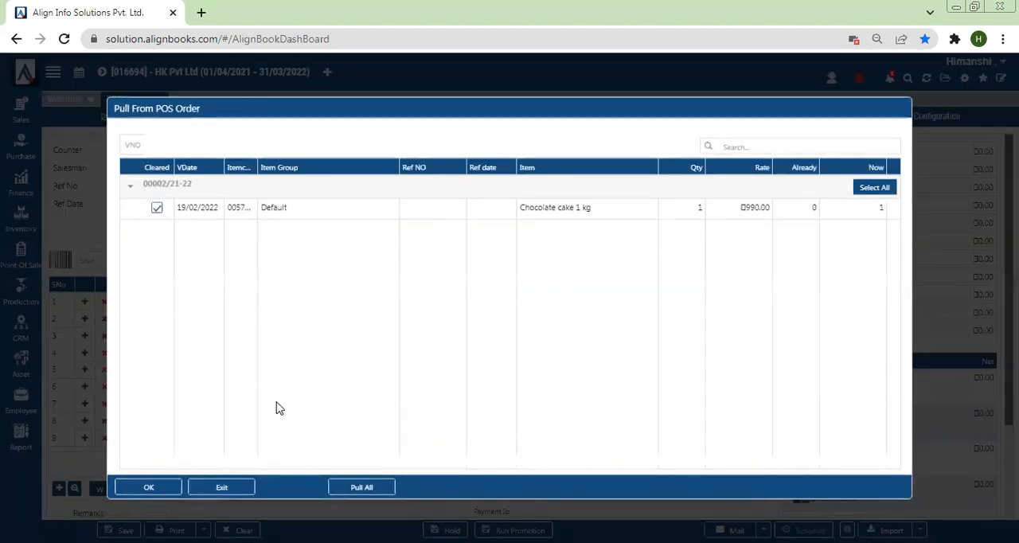
left_click(149, 488)
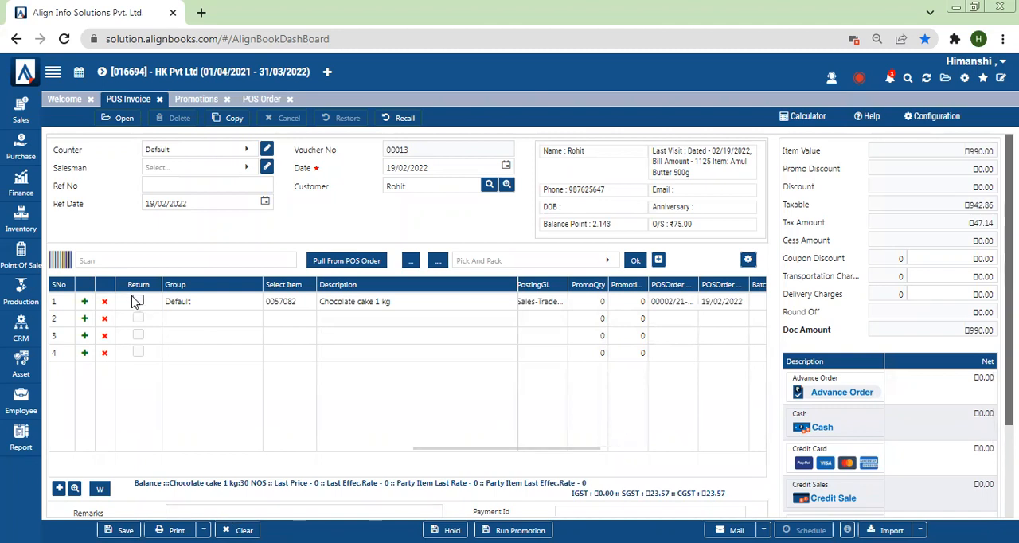
Open Manage POS Order and examine the columns of its order list
left_click(16, 254)
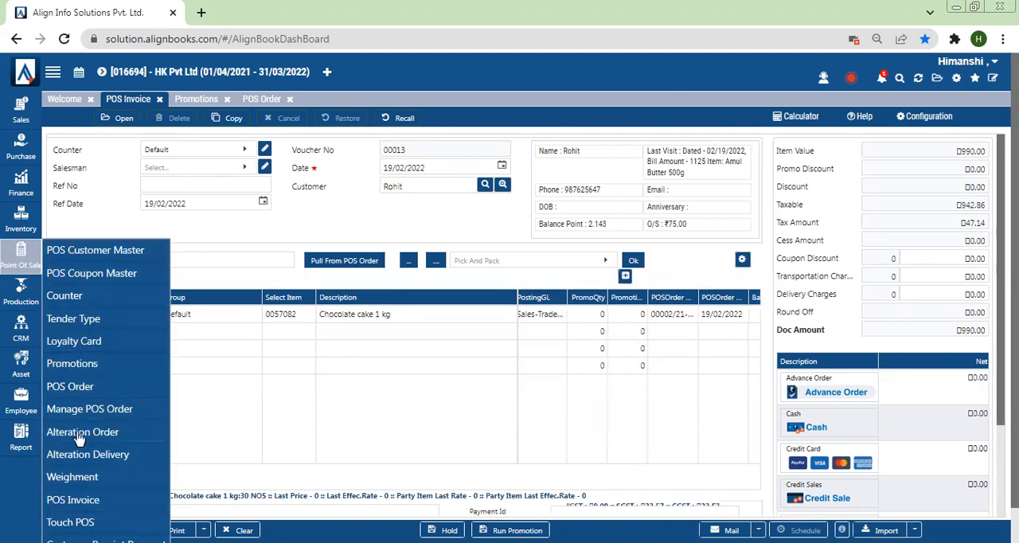
left_click(116, 418)
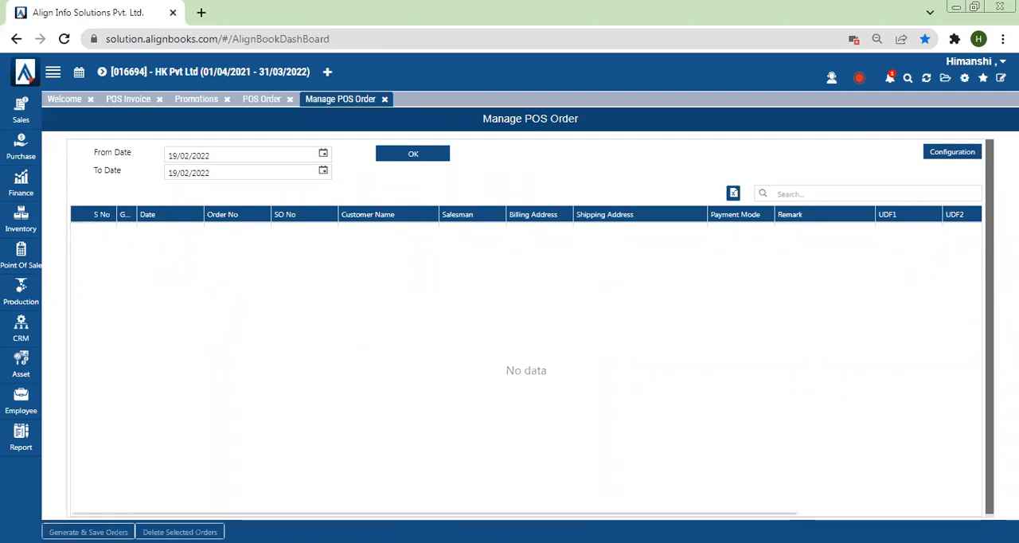
scroll(586, 516, "right", 3)
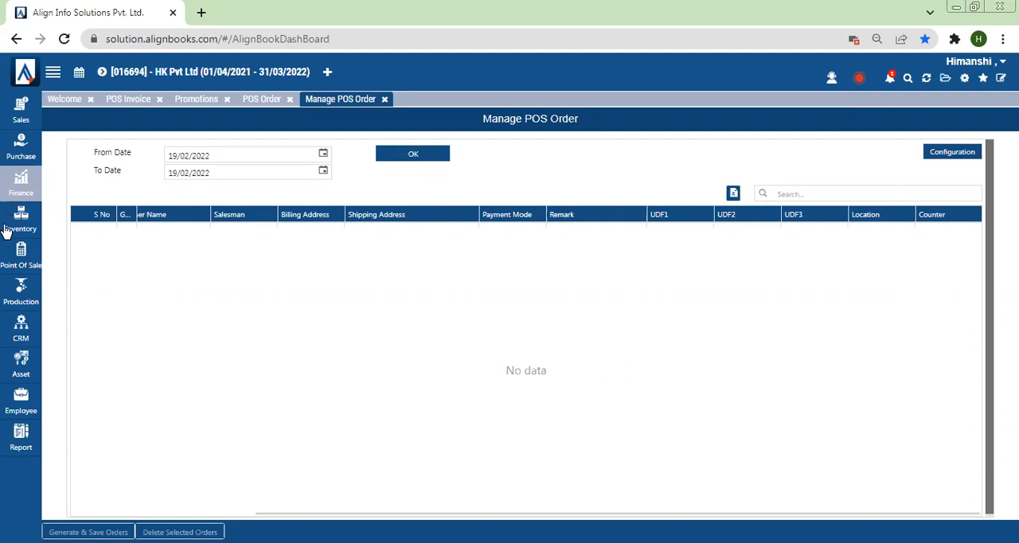
Open a new Alteration Order, examine its delivery date calendar and description field, and close the form without saving
left_click(14, 258)
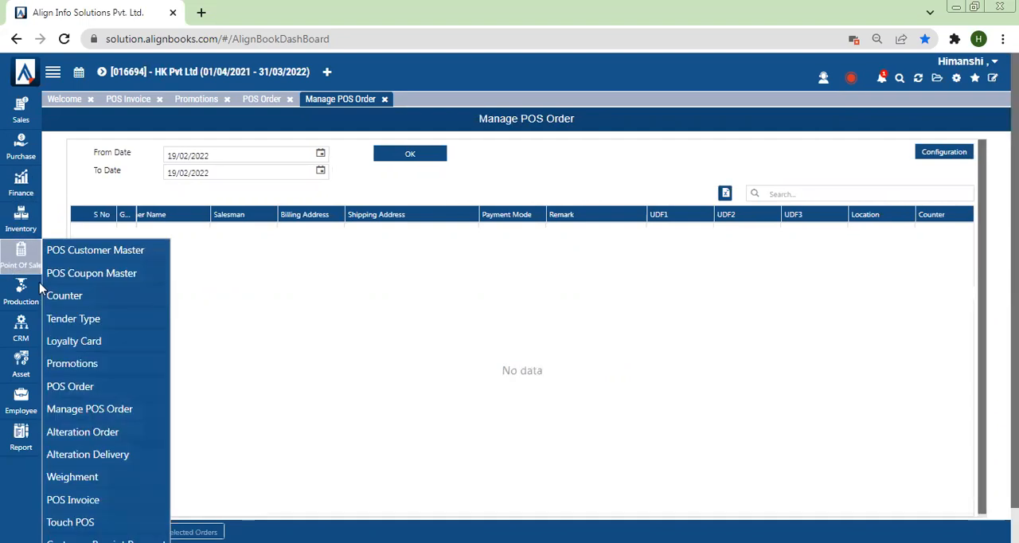
left_click(98, 438)
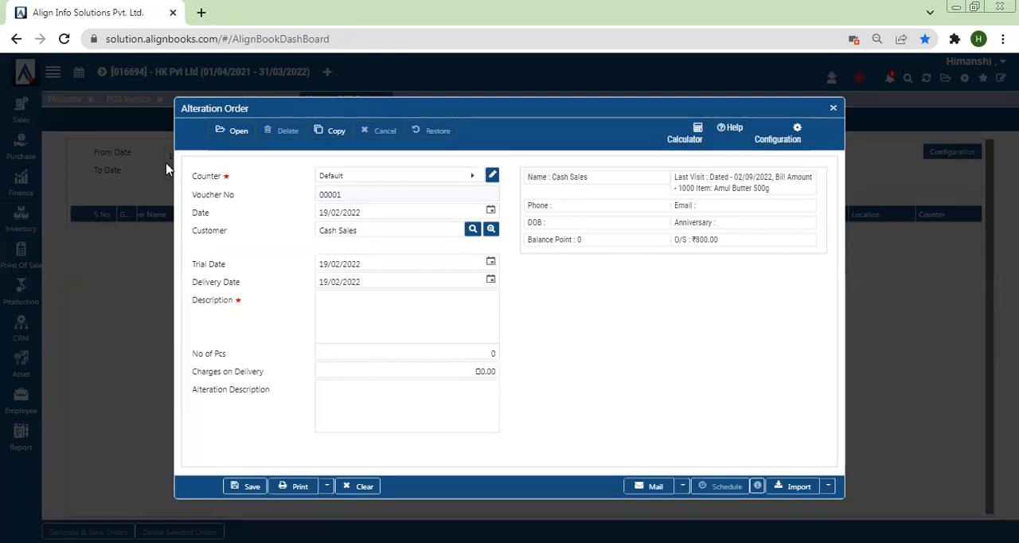
left_click(491, 282)
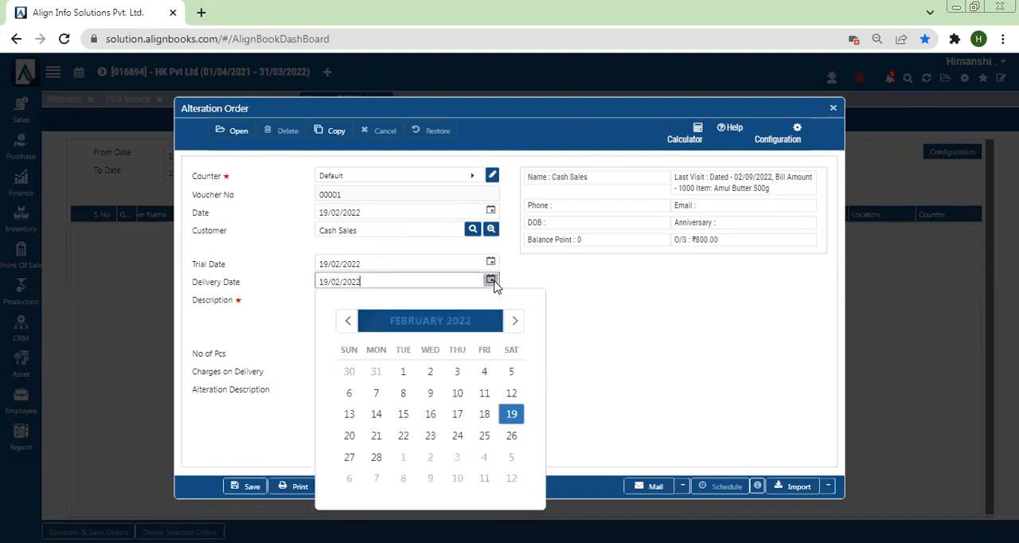
left_click(643, 302)
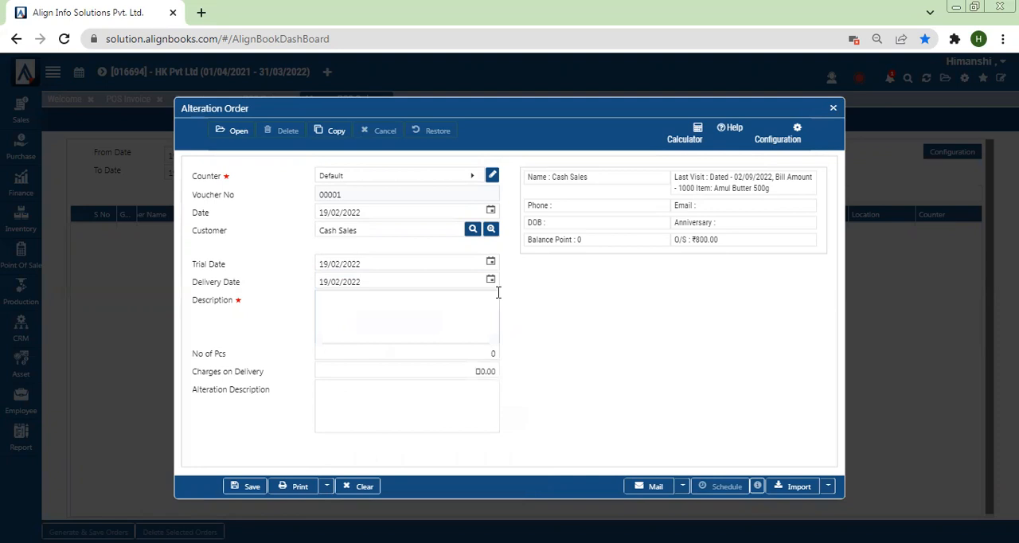
left_click(368, 331)
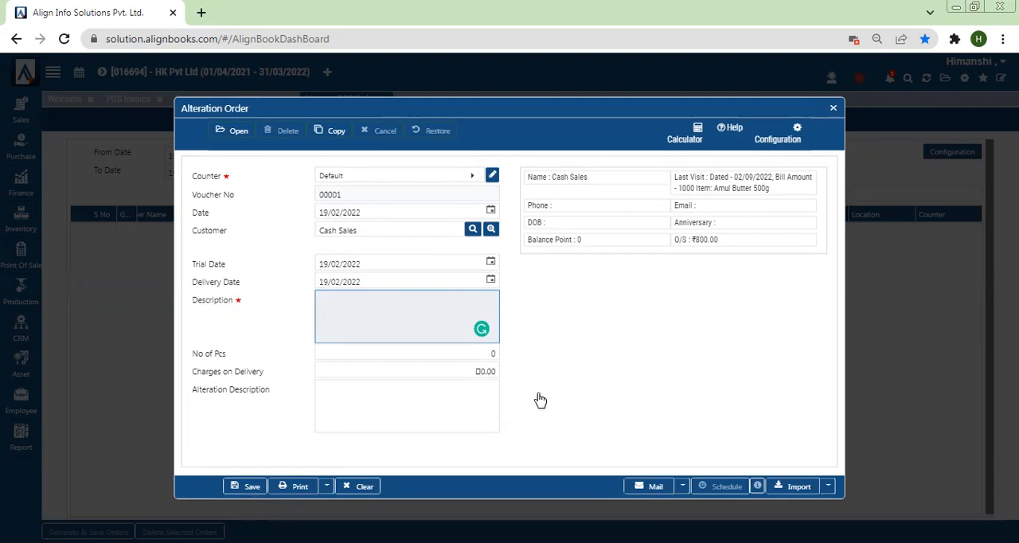
left_click(833, 108)
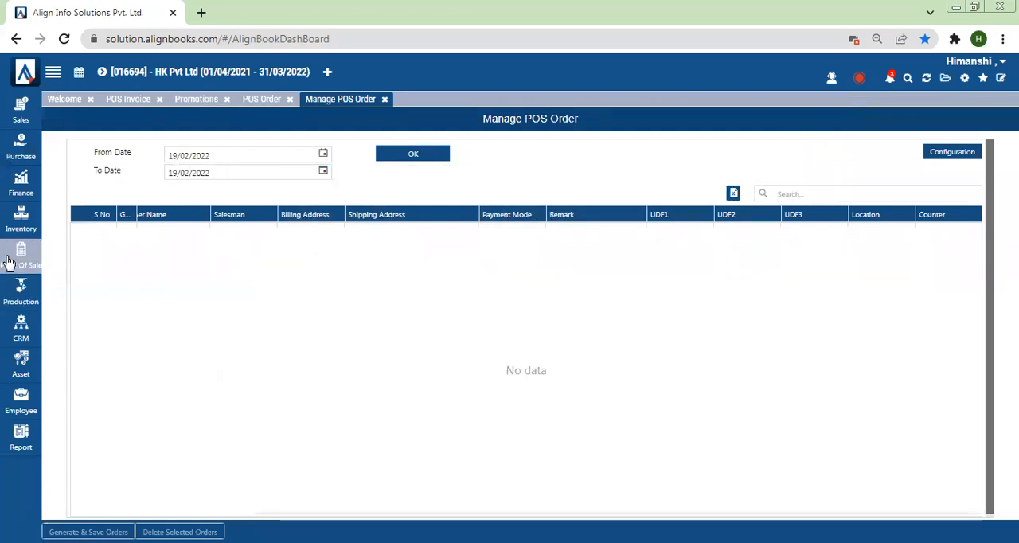
Open the Alteration Delivery form, examine its fields and close it without saving
left_click(9, 263)
left_click(80, 457)
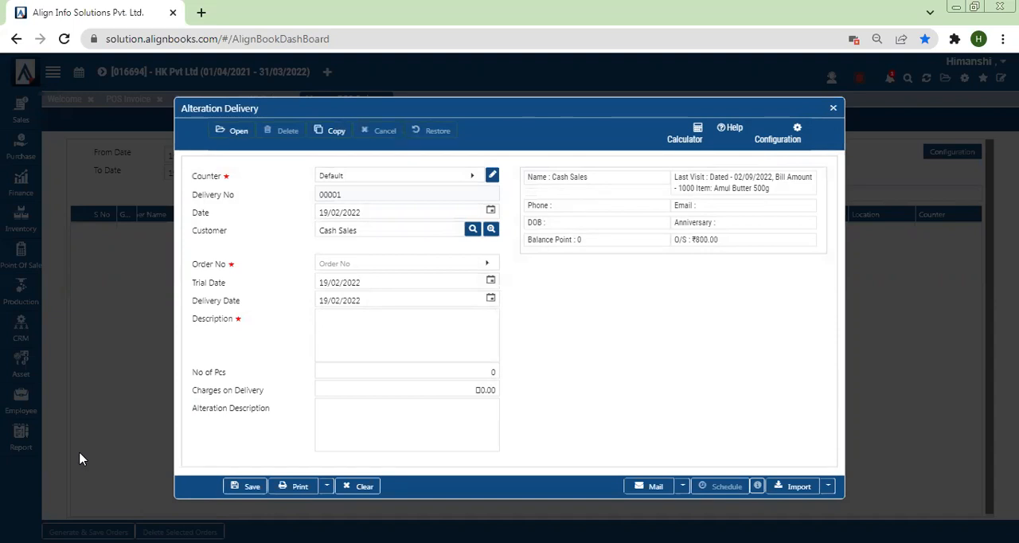
left_click(834, 110)
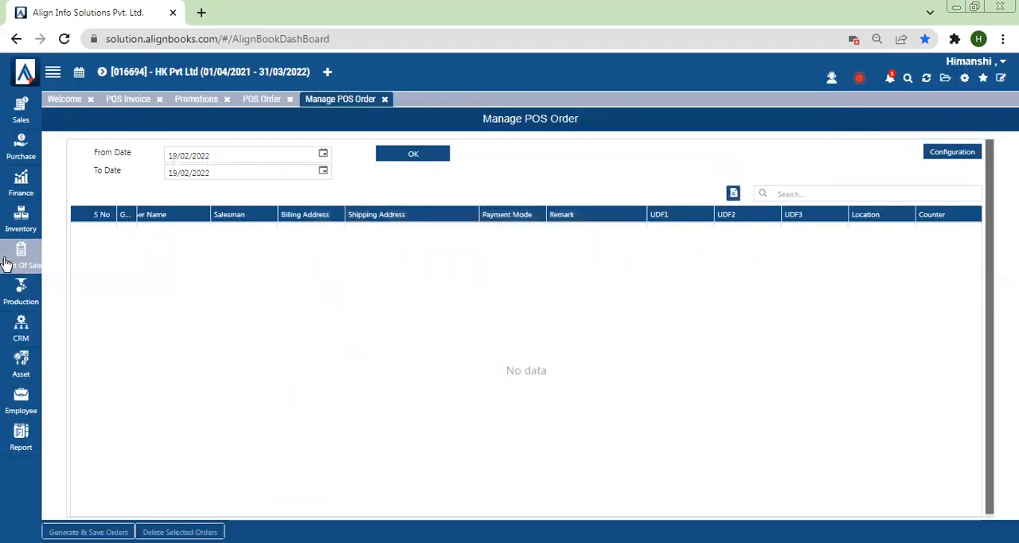
Record a weight of 20 for Amul Butter 500g in Weighment, save it and close the form
left_click(8, 263)
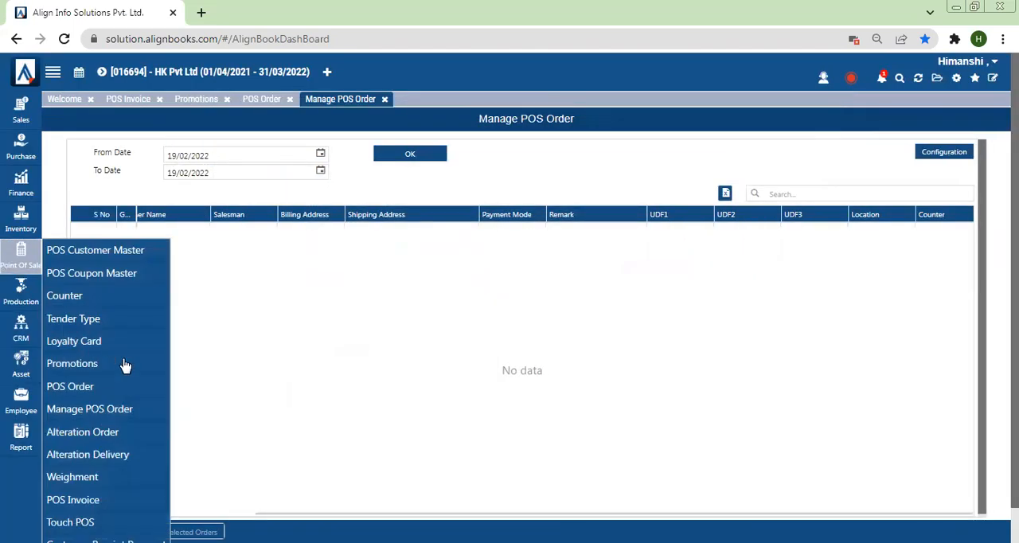
left_click(84, 478)
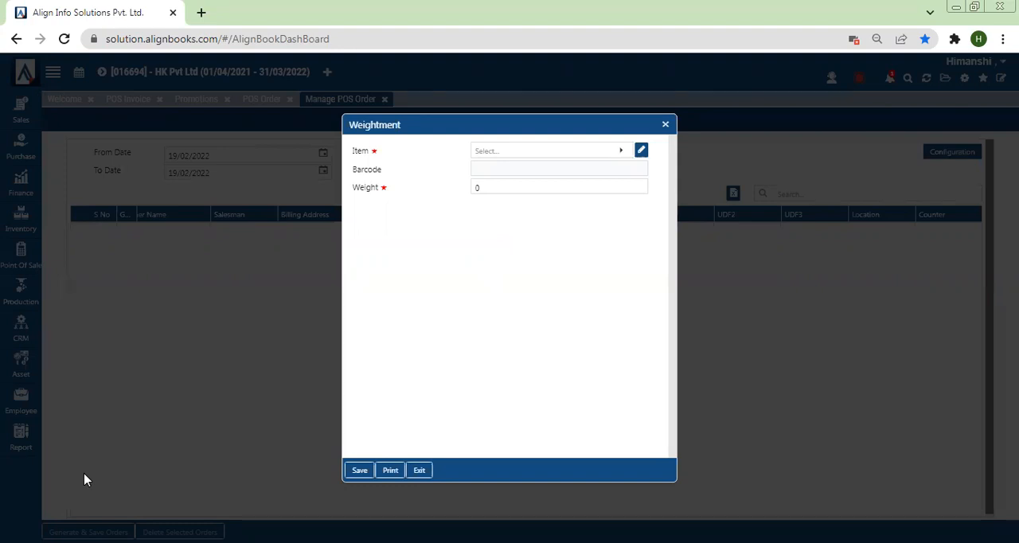
left_click(490, 152)
left_click(487, 296)
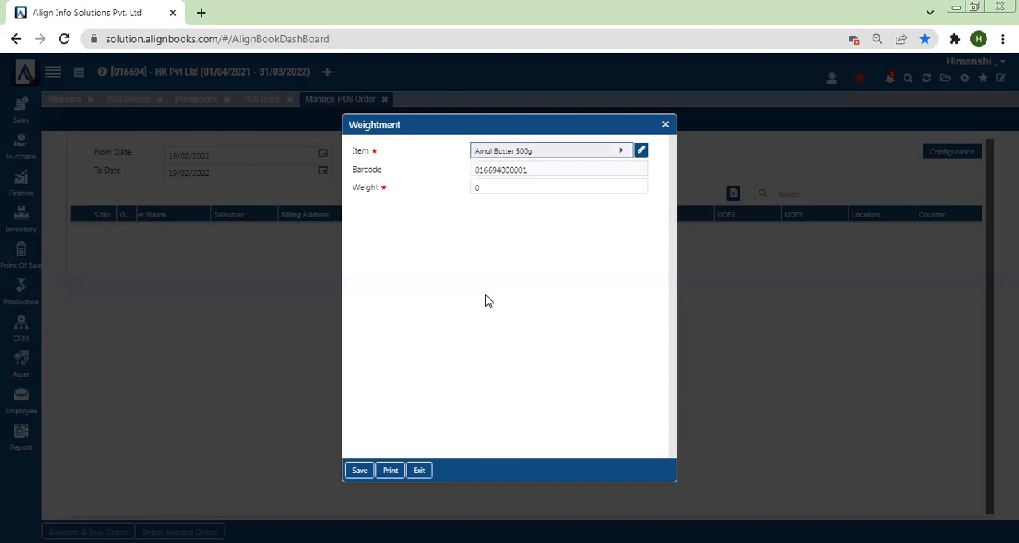
left_click(505, 187)
left_click(505, 187)
type("20")
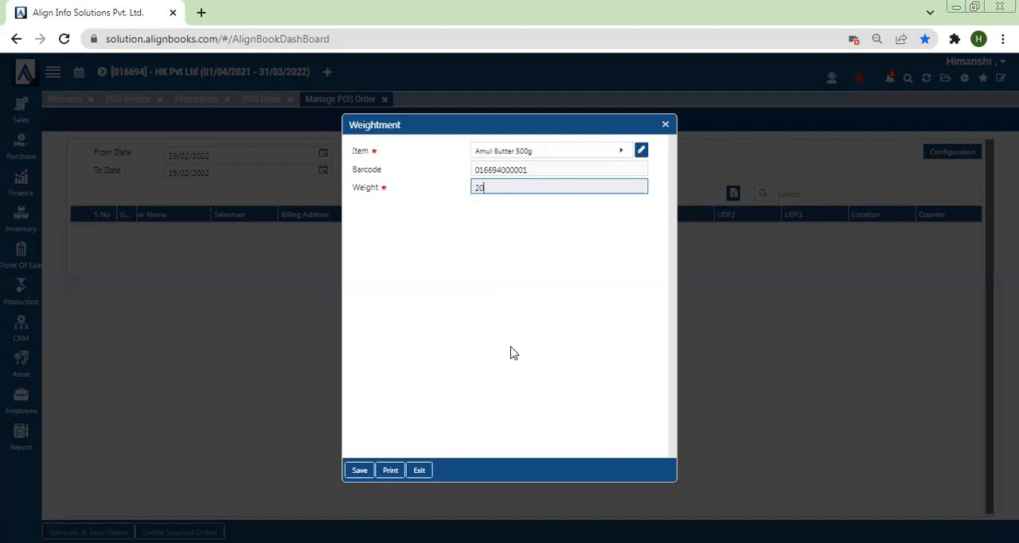
left_click(359, 471)
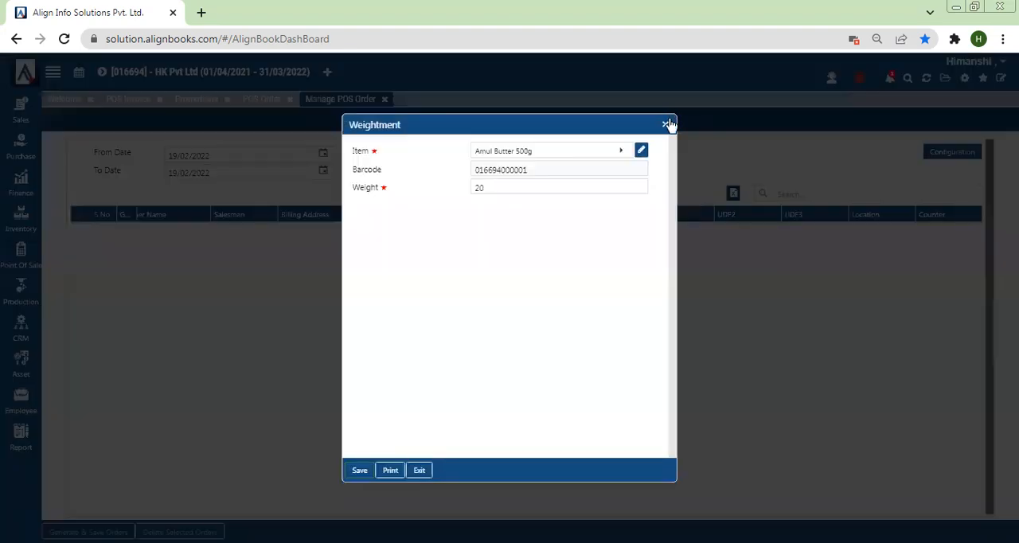
left_click(667, 125)
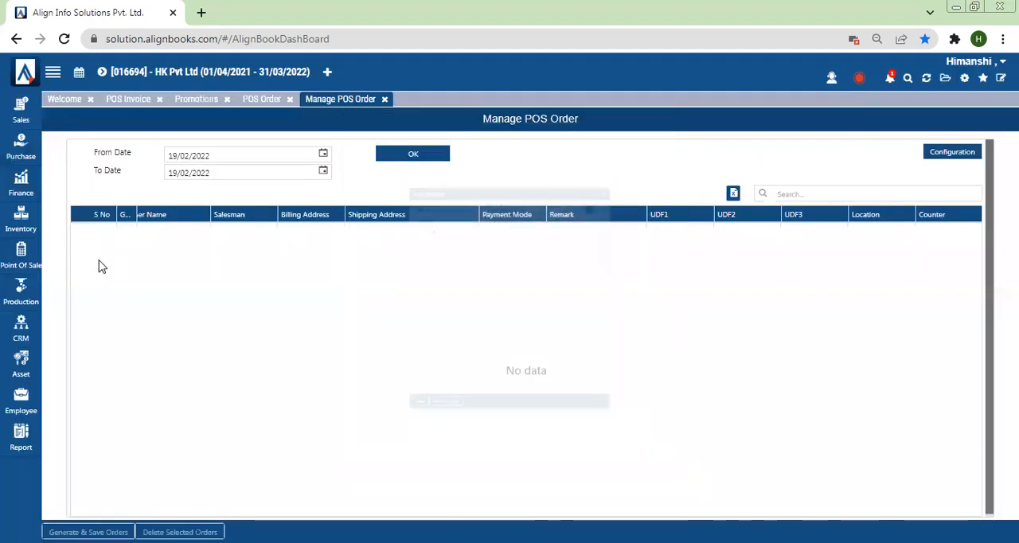
Reduce the page zoom to 80% and open the Point of Sale module's Item Set Template list
left_click(11, 259)
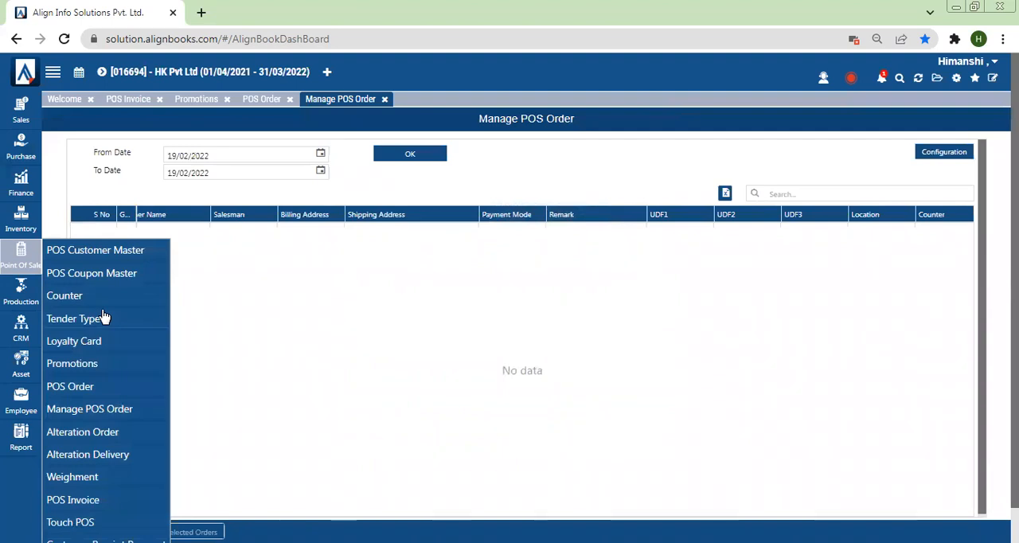
key("ctrl+minus")
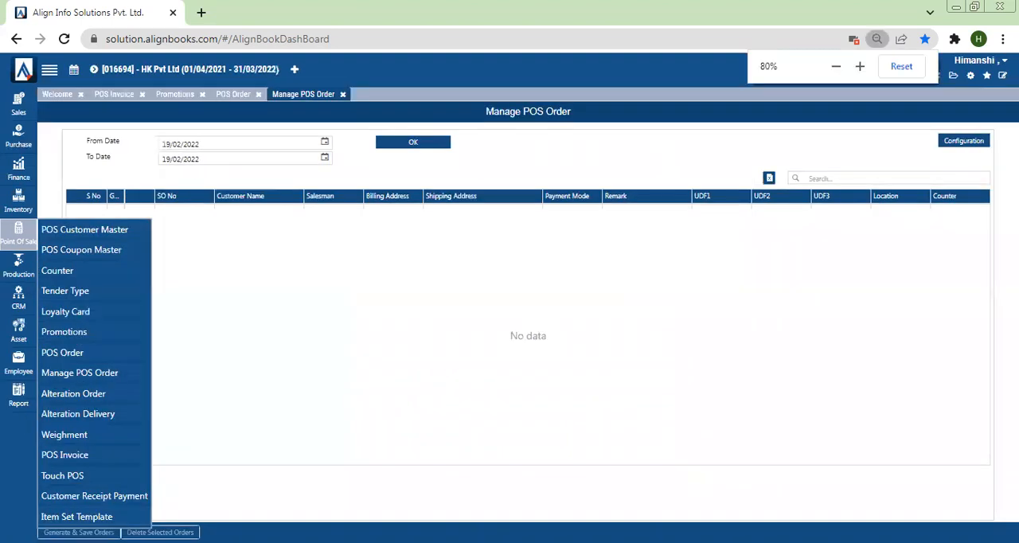
left_click(77, 516)
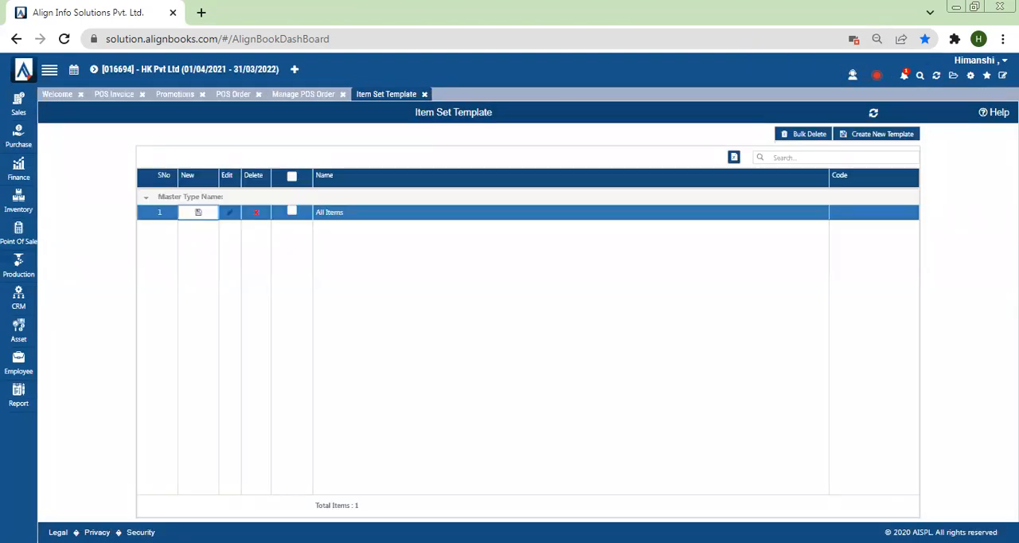